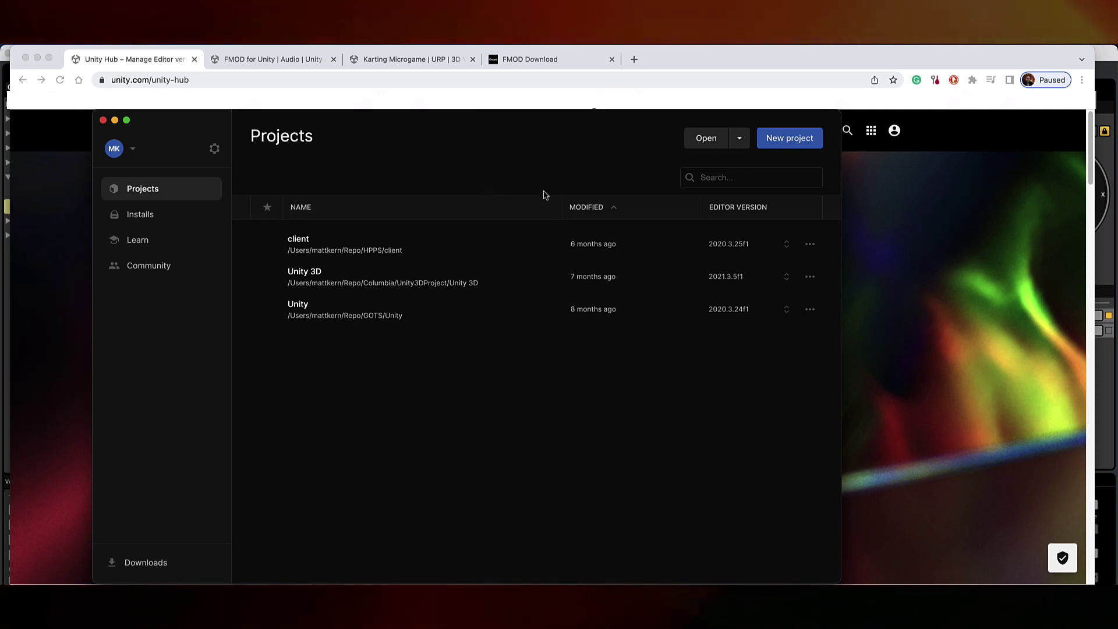
- Start a new Karting Microgame project and paste 'Karting Microgame FMOD' as its name
click(794, 140)
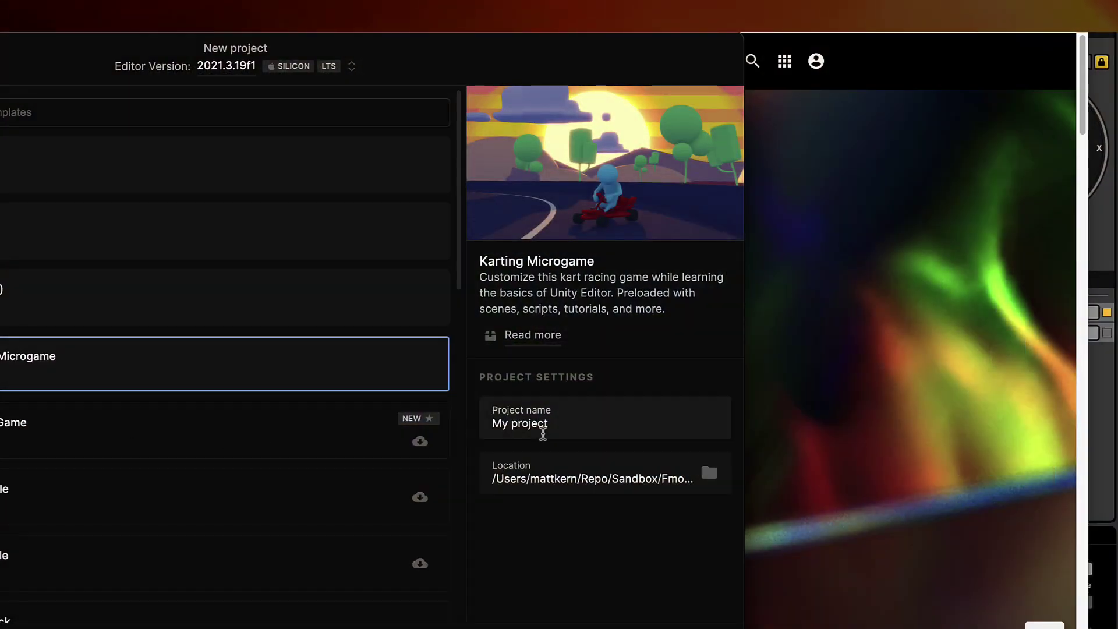
click(543, 434)
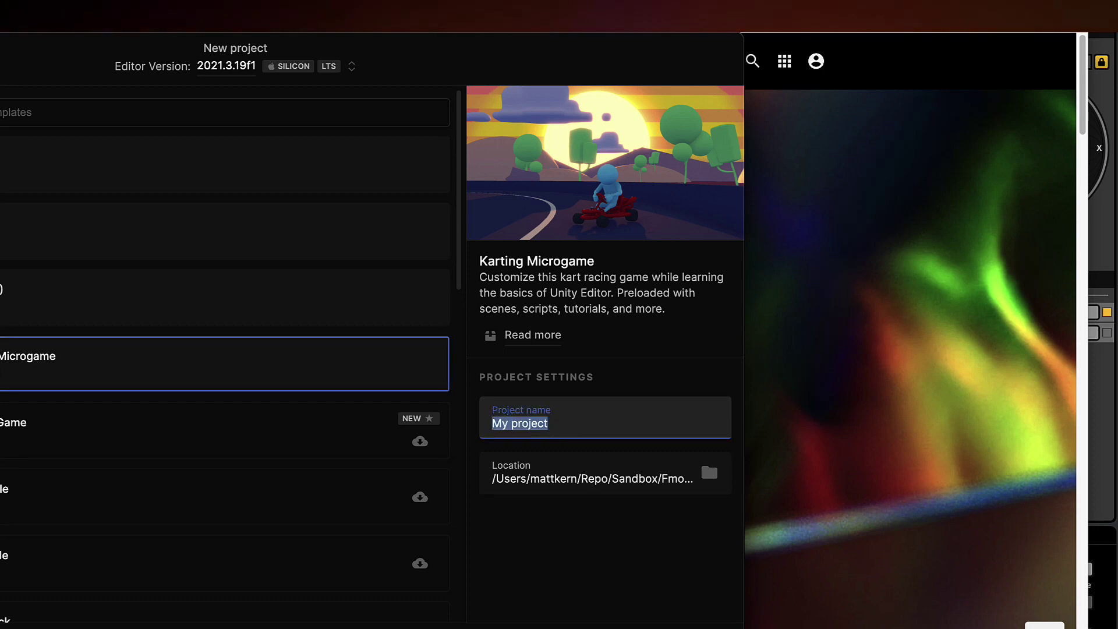
text(Karting Microgame FMOD)
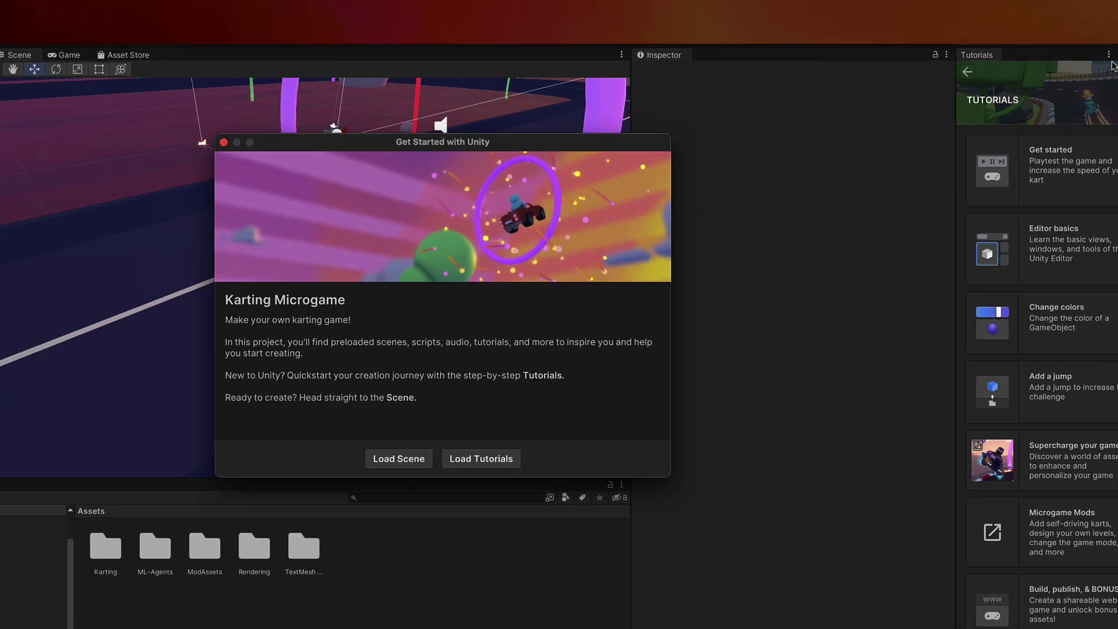
- Close the Tutorials panel from its menu and choose Load Scene in the Get Started window
click(1110, 53)
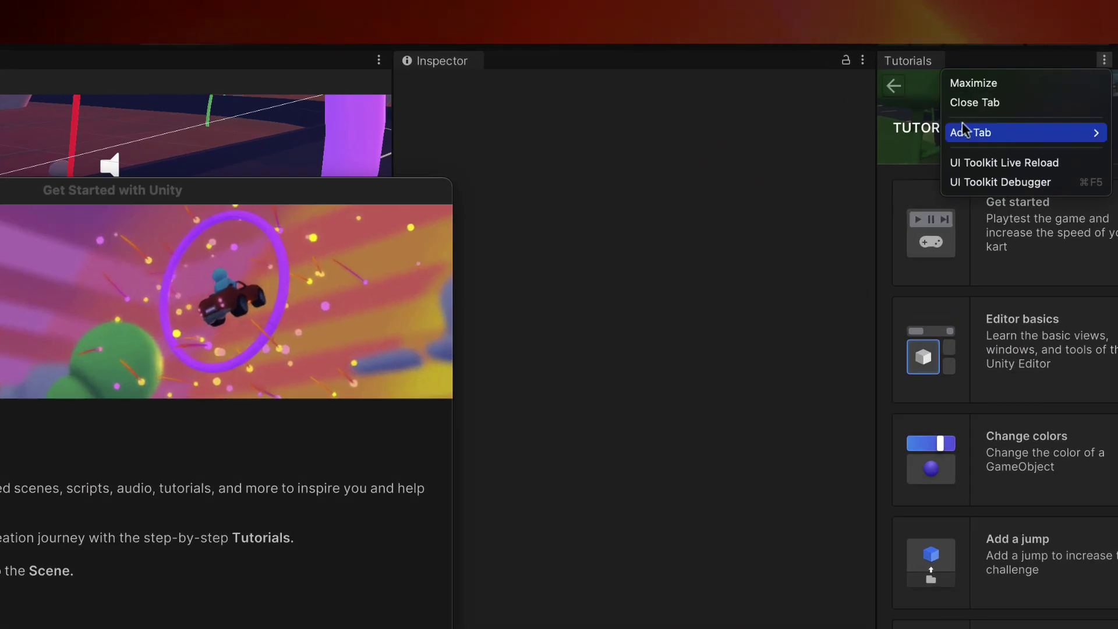
click(1005, 104)
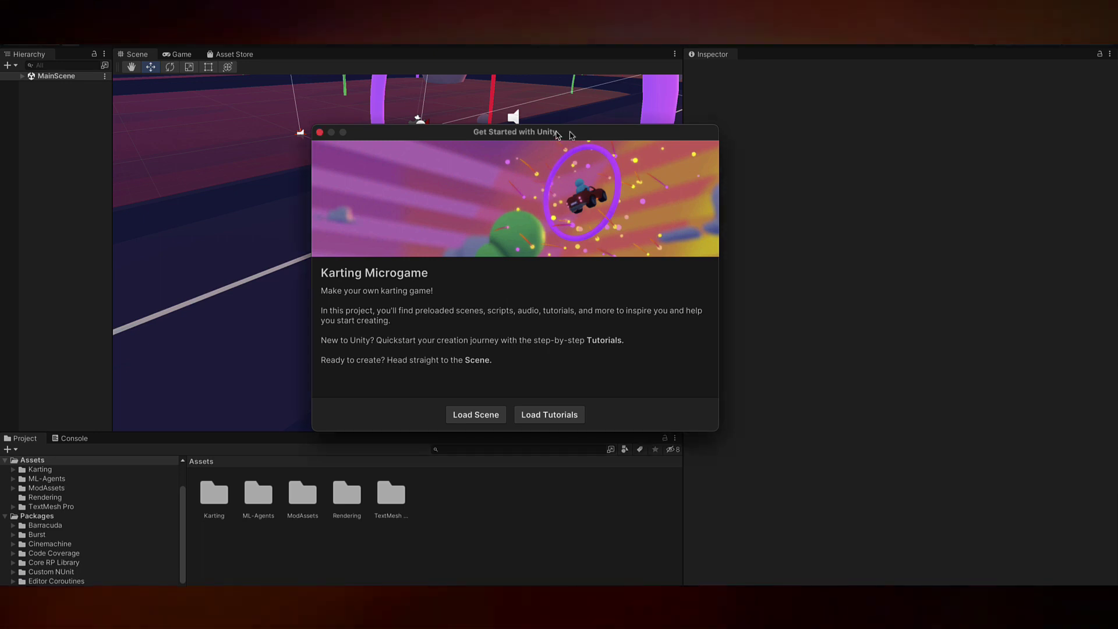
click(320, 133)
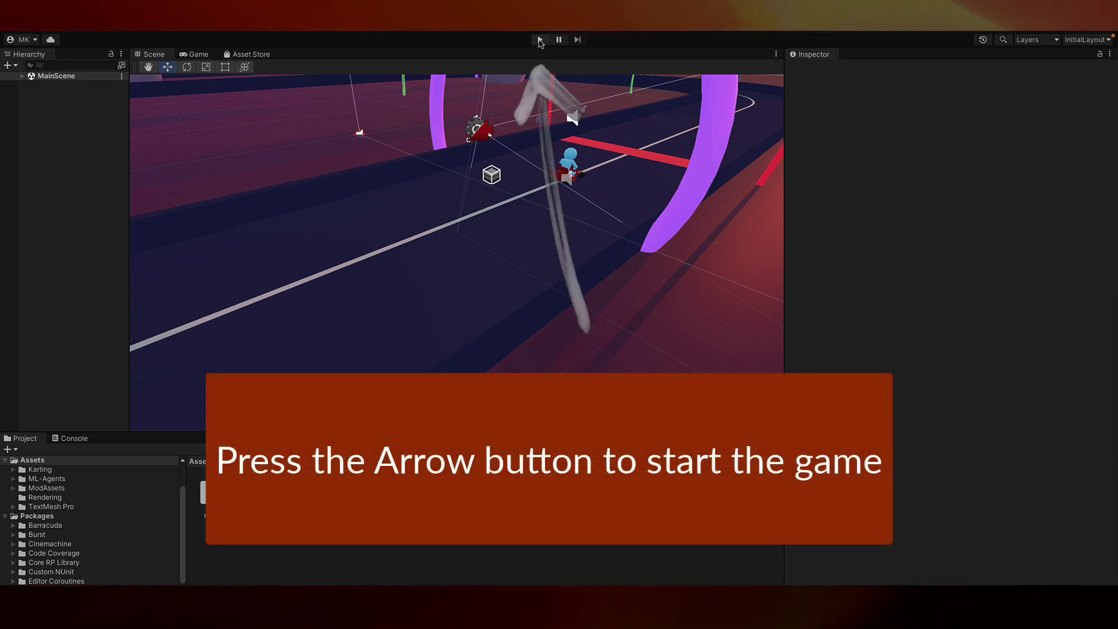
click(540, 40)
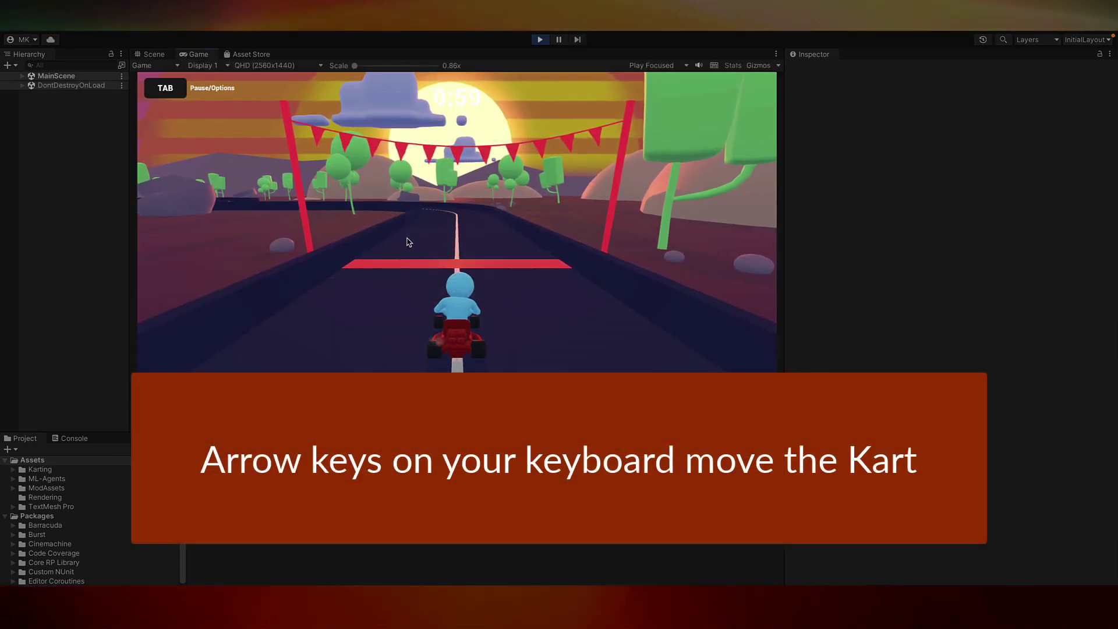
key(Up)
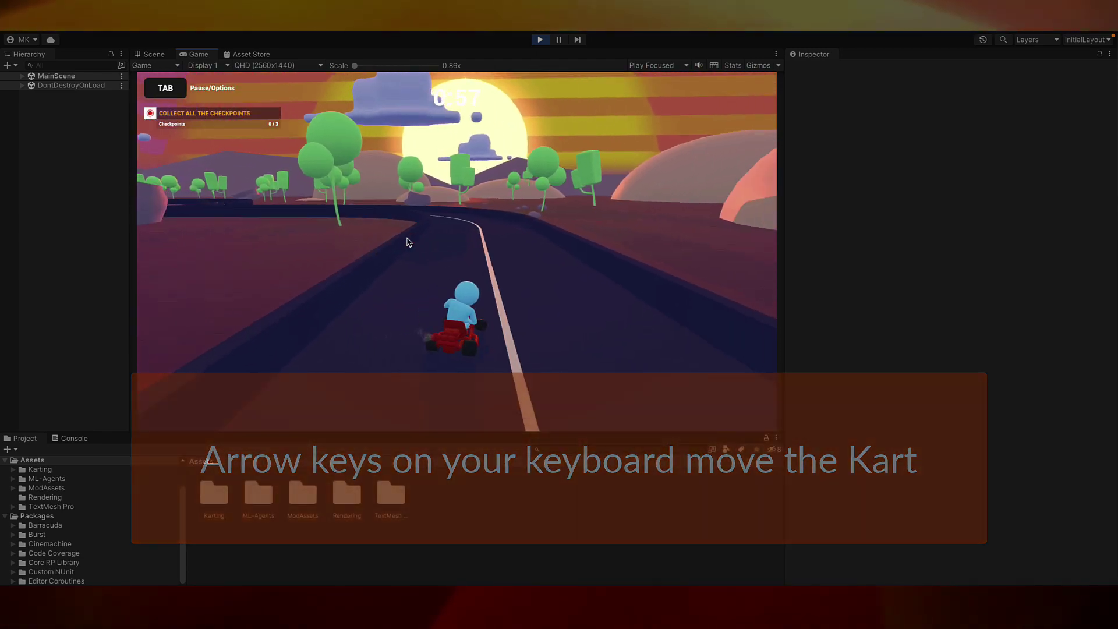
key(Left)
key(Left)
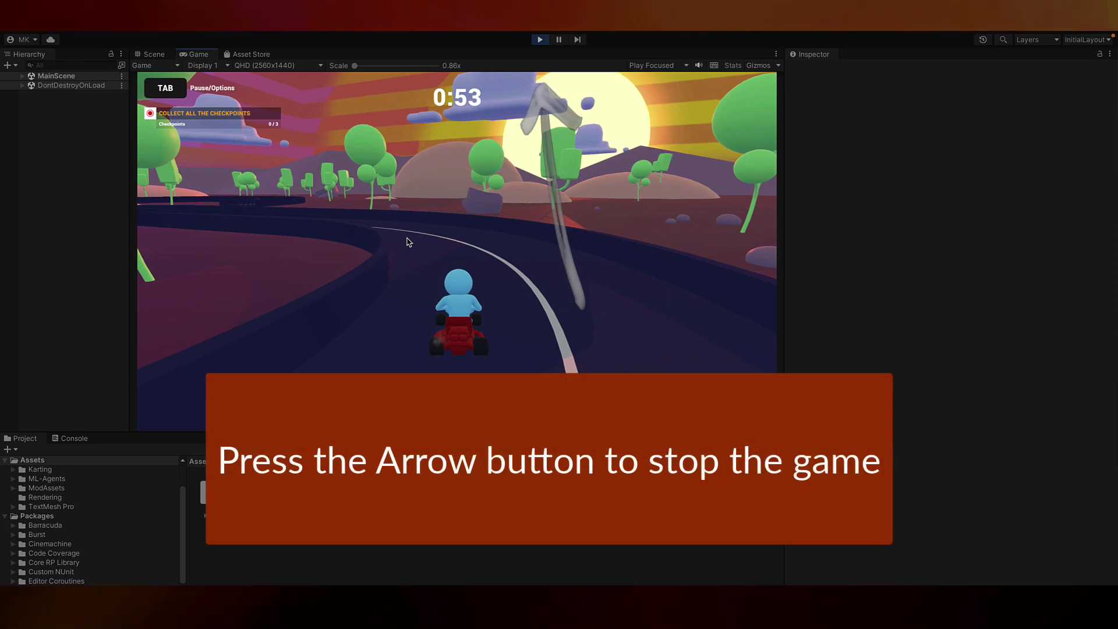
click(540, 40)
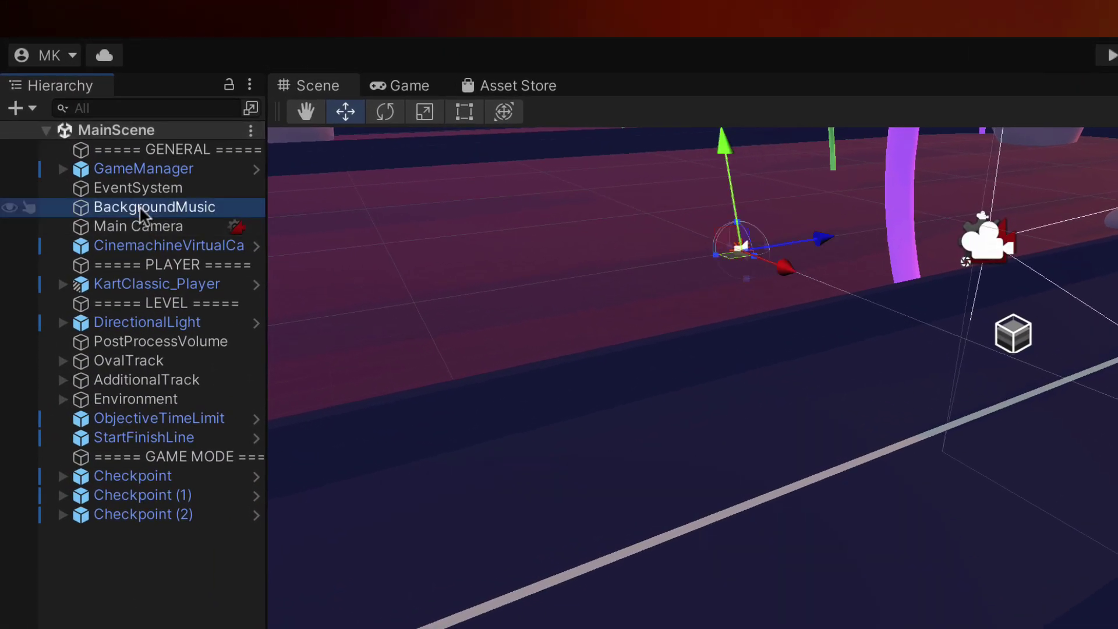
- Select the BackgroundMusic object and disable its Audio Source component
click(81, 110)
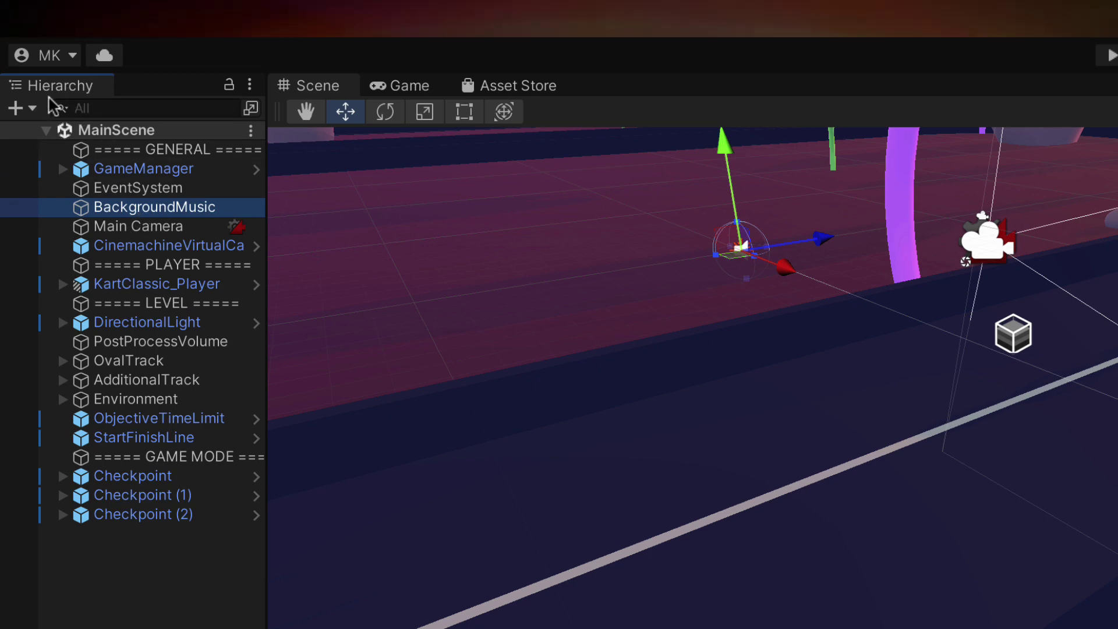
click(134, 217)
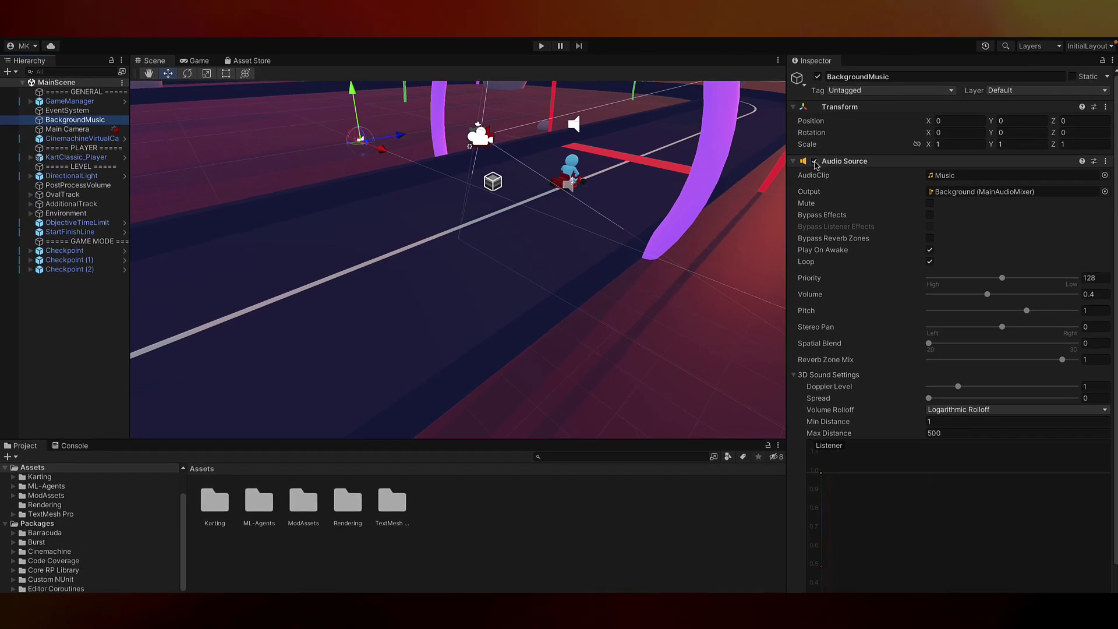
click(814, 161)
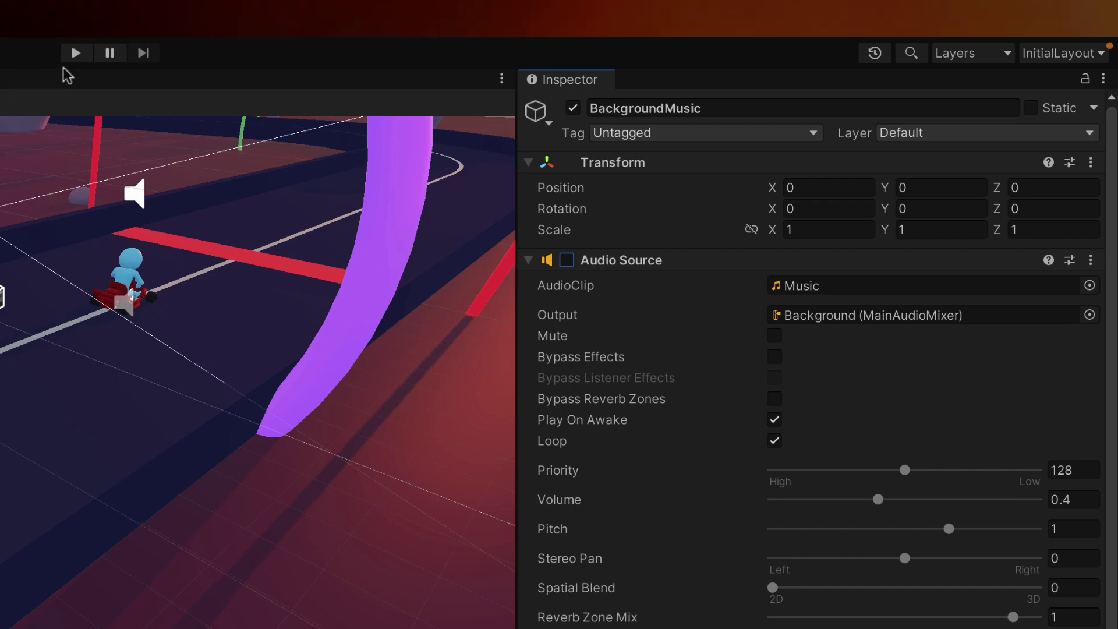
- Play-test the game, driving the kart forward and left without music, then stop
click(75, 54)
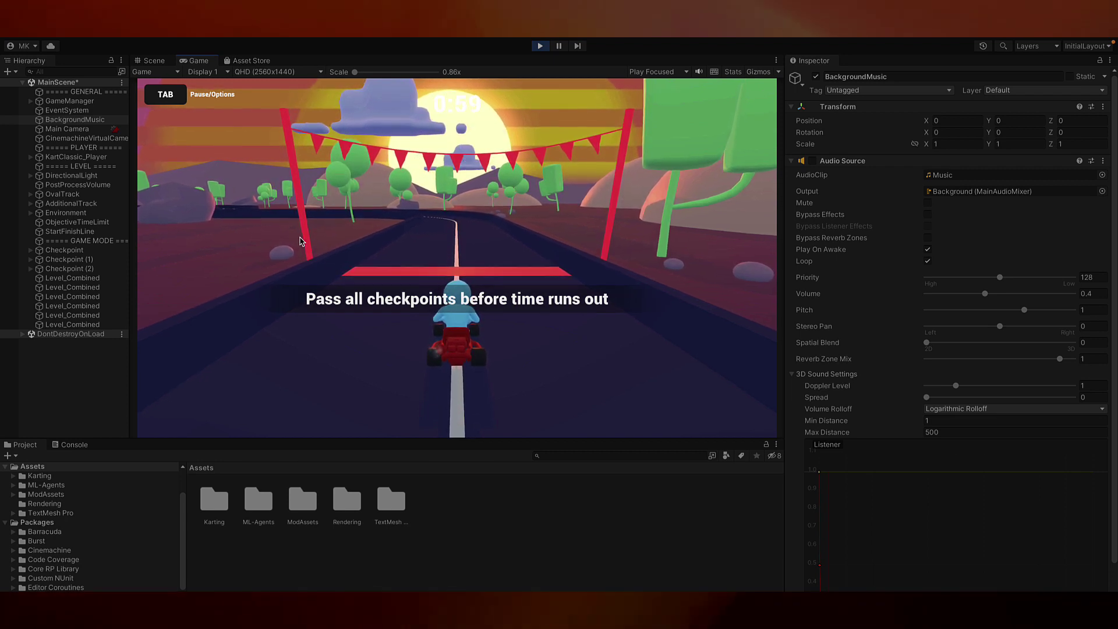
key(w)
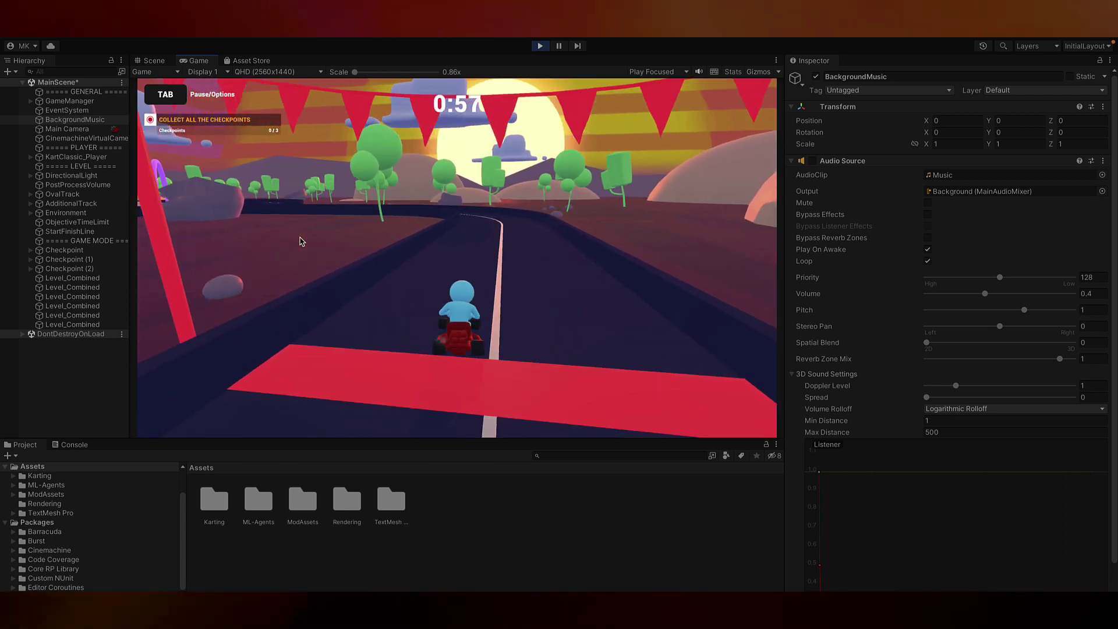
key(a)
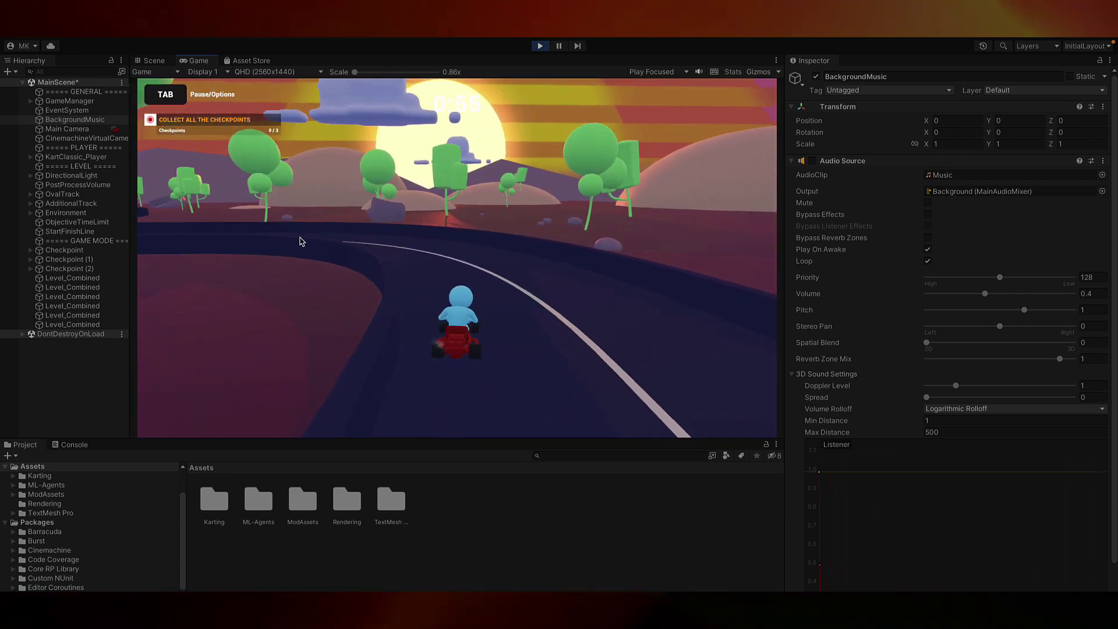
click(540, 45)
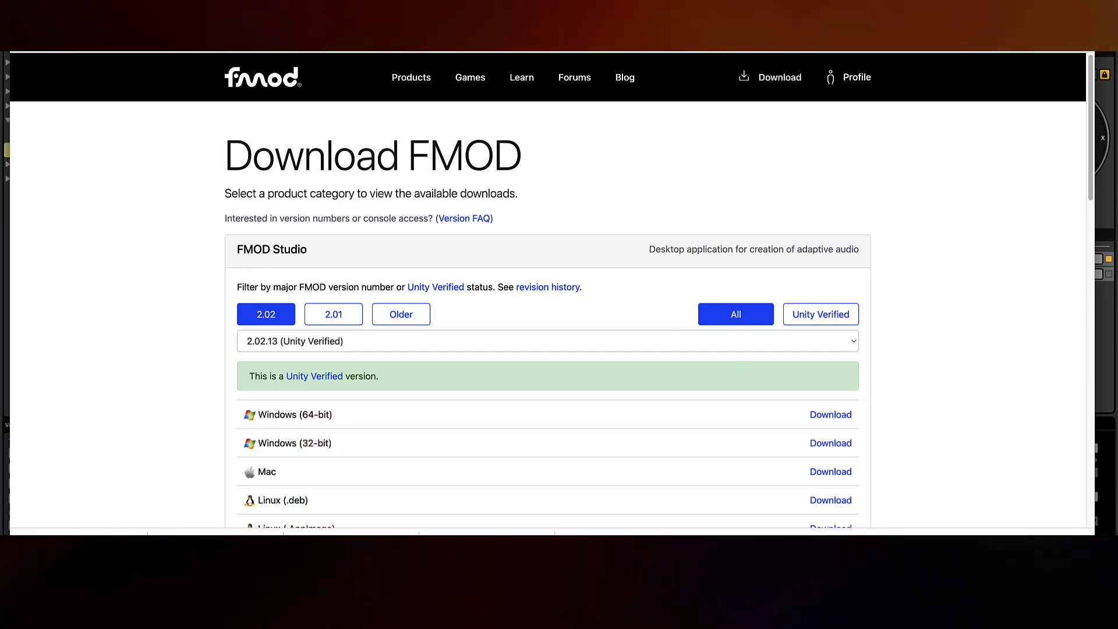
scroll(231, 202, down, 3)
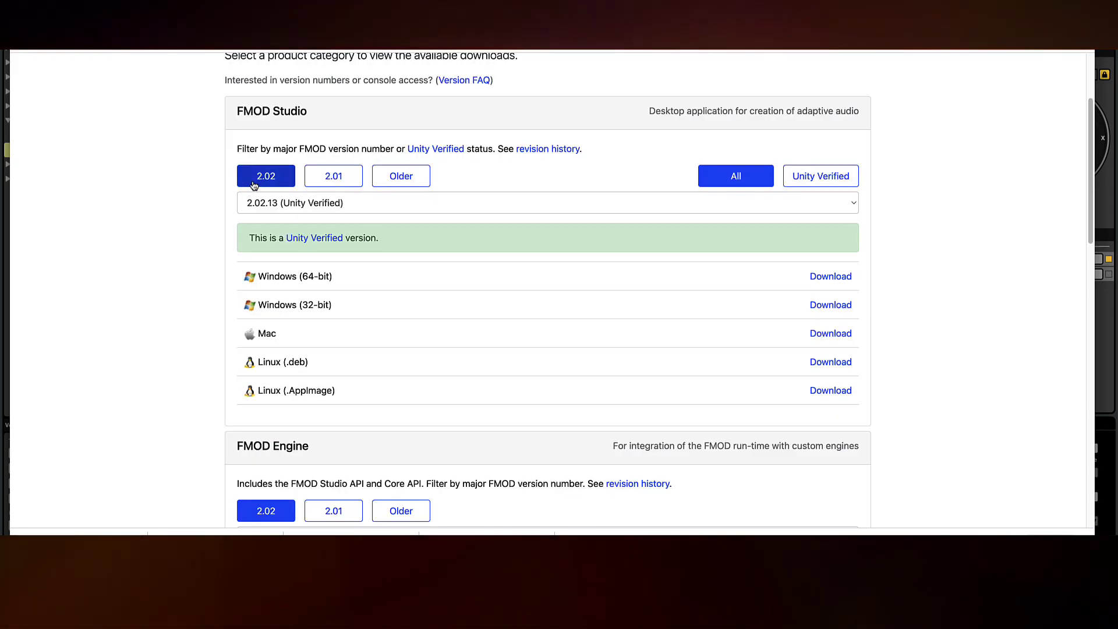
scroll(148, 178, up, 1)
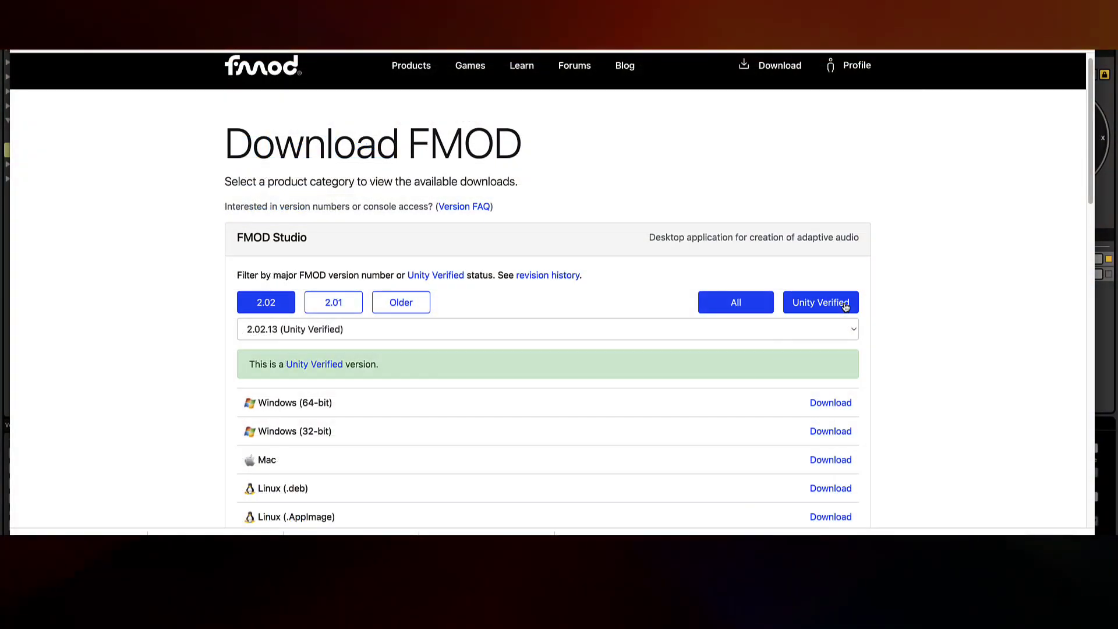
click(437, 331)
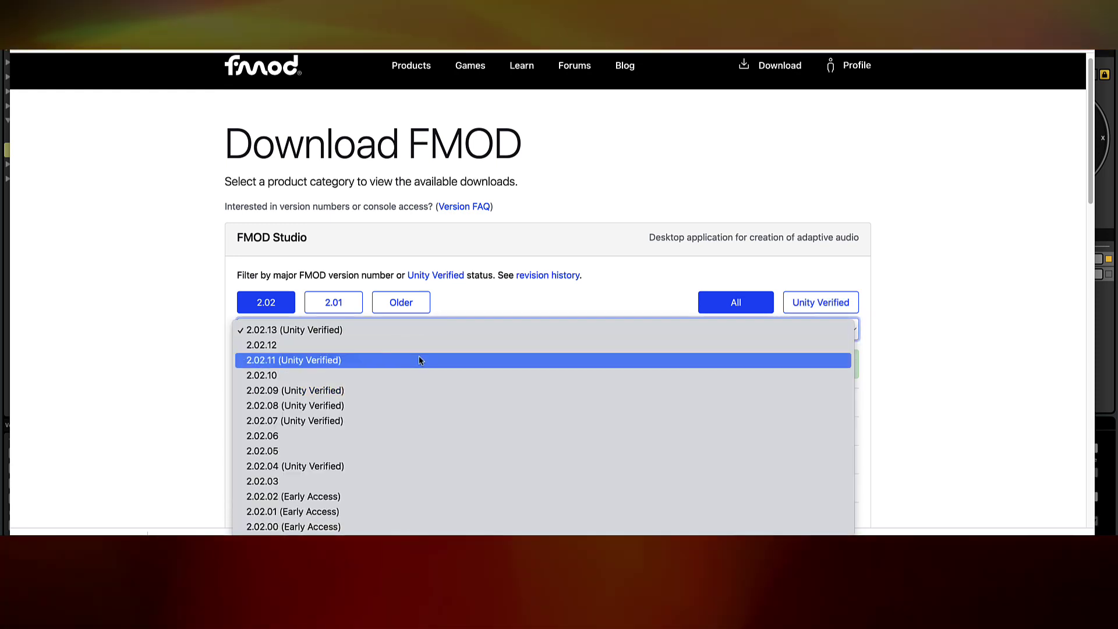
click(409, 330)
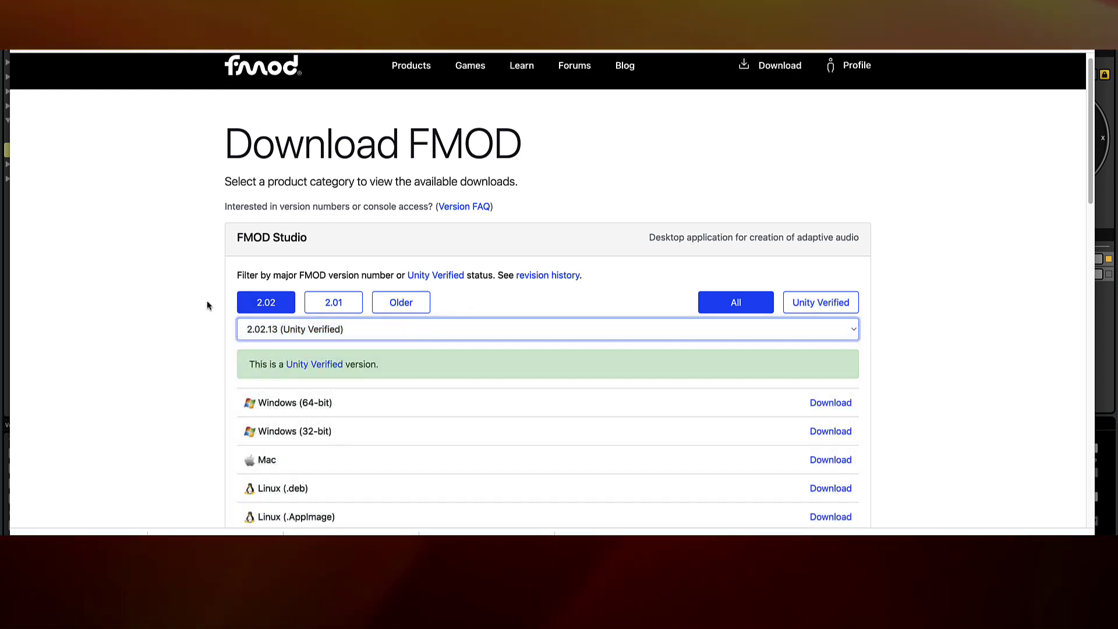
scroll(639, 304, down, 2)
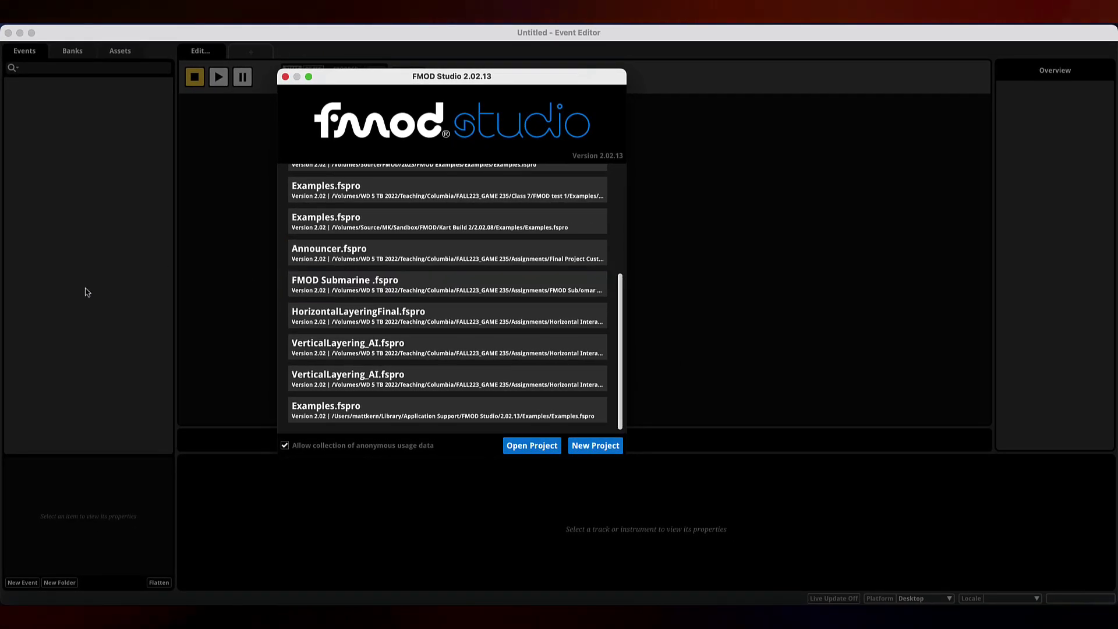
- Open the recent Examples.fspro project in FMOD Studio, then choose File > Save As
click(340, 408)
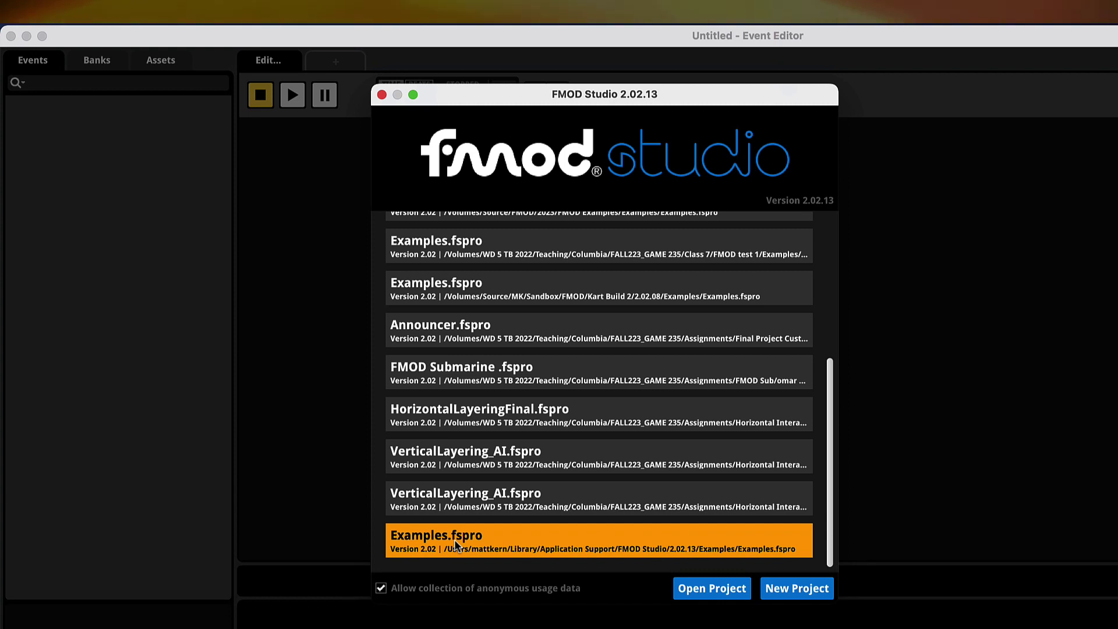
double_click(599, 535)
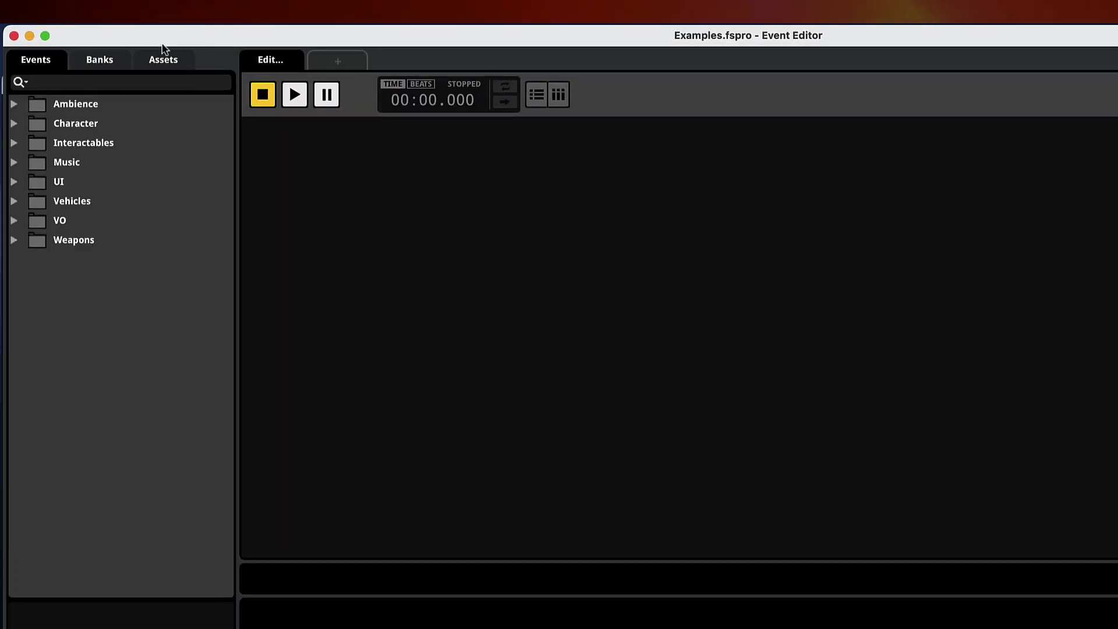
click(113, 12)
click(137, 130)
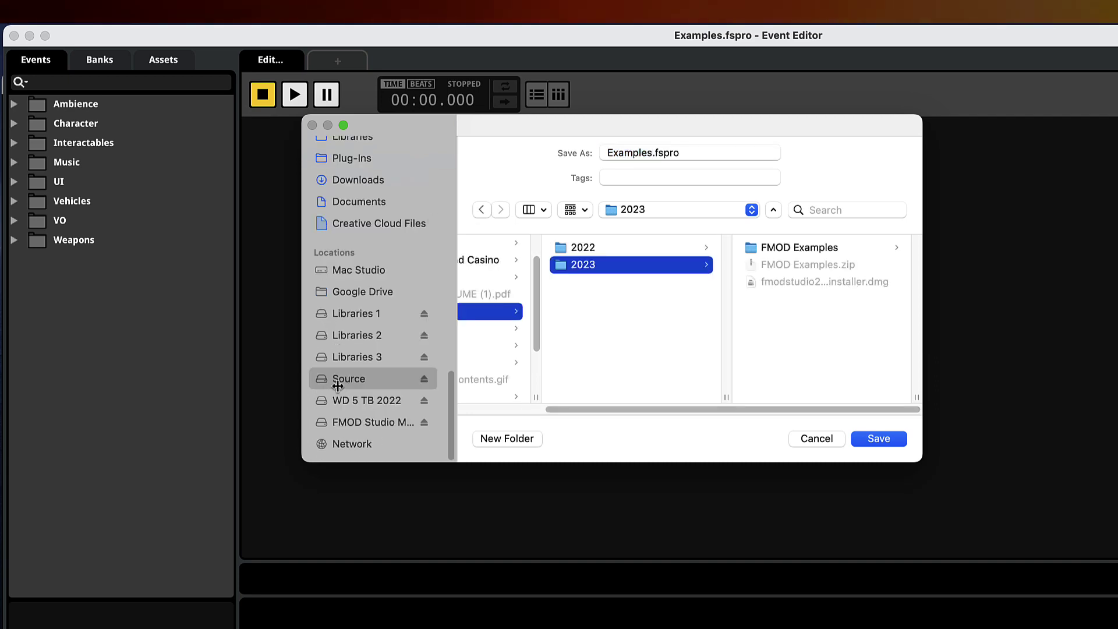
scroll(613, 416, left, 3)
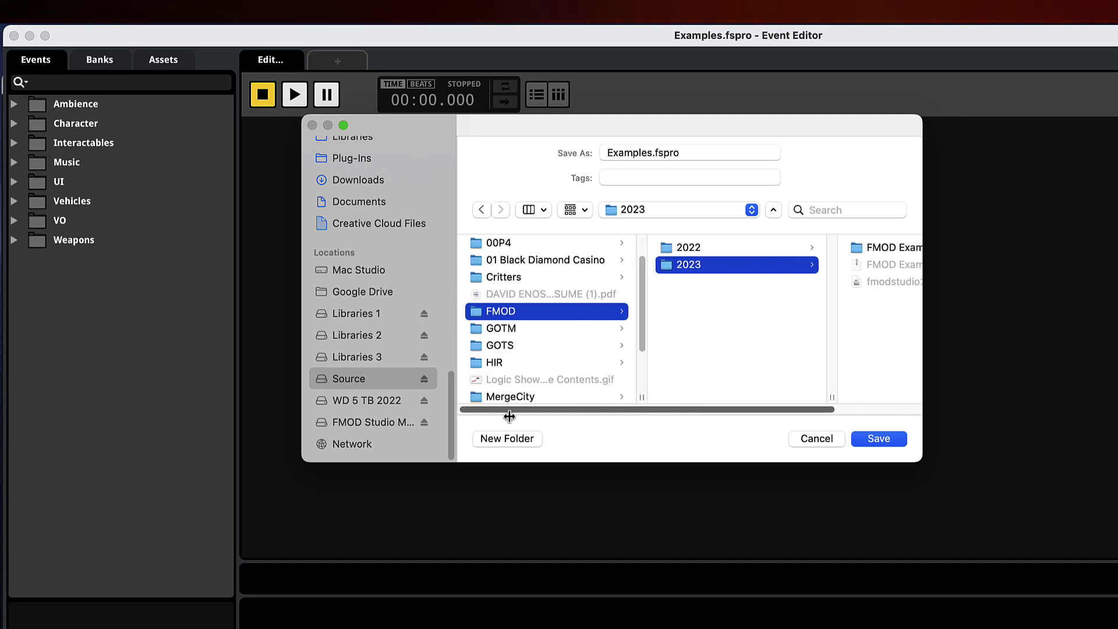
scroll(625, 342, right, 3)
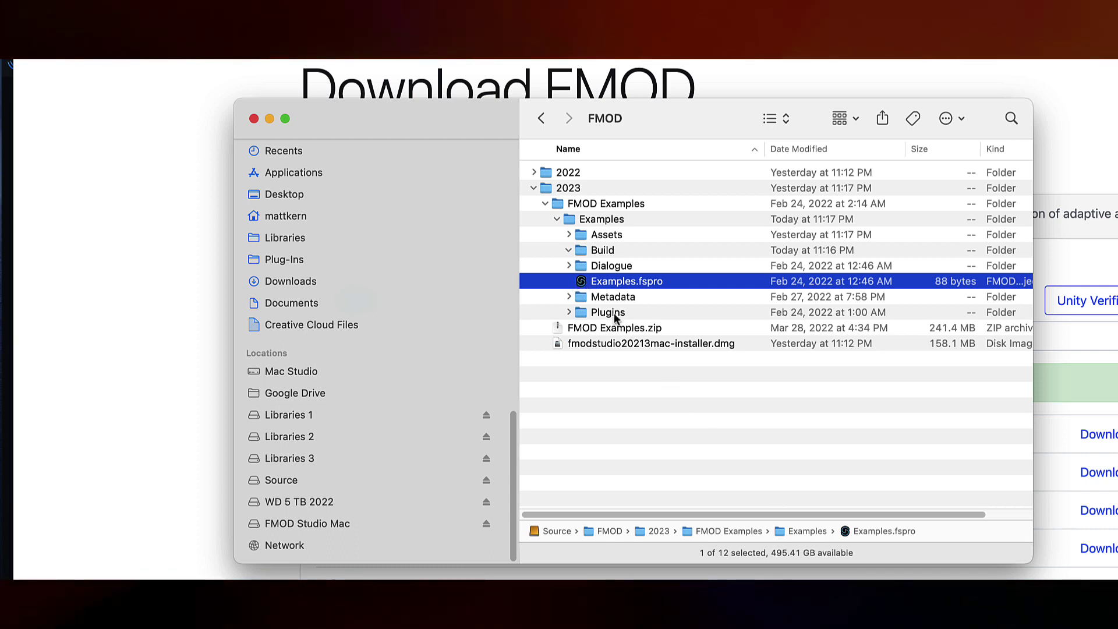
- Open Examples.fspro from the FMOD Examples folder in FMOD Studio
double_click(610, 281)
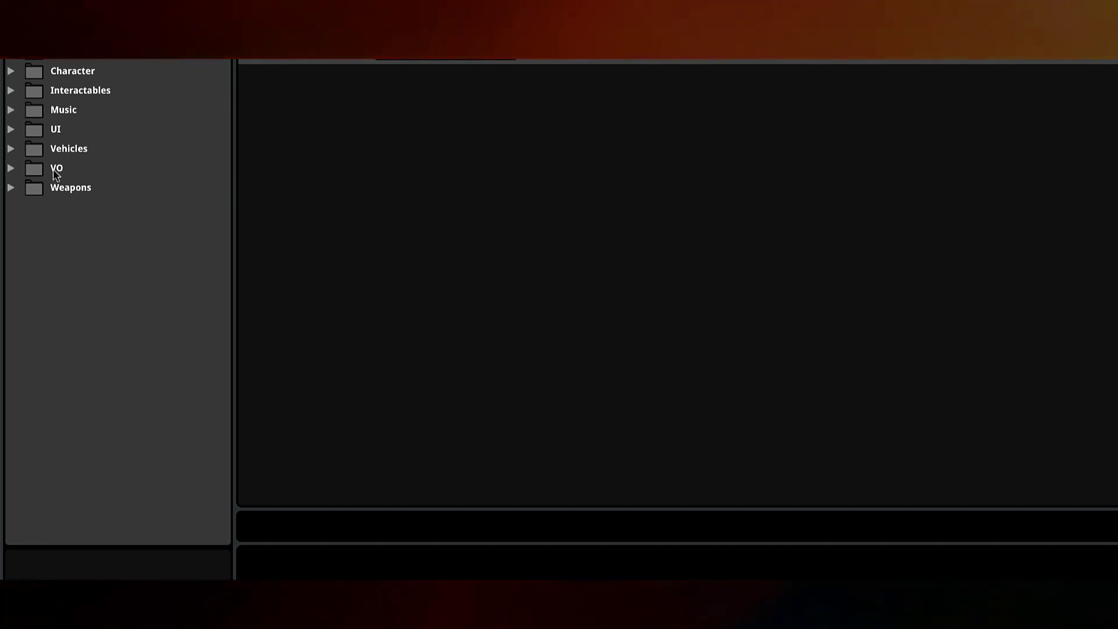
- Open the Vehicles/Ride-on Mower event and sweep RPM up to about 1000 to audition it
click(11, 149)
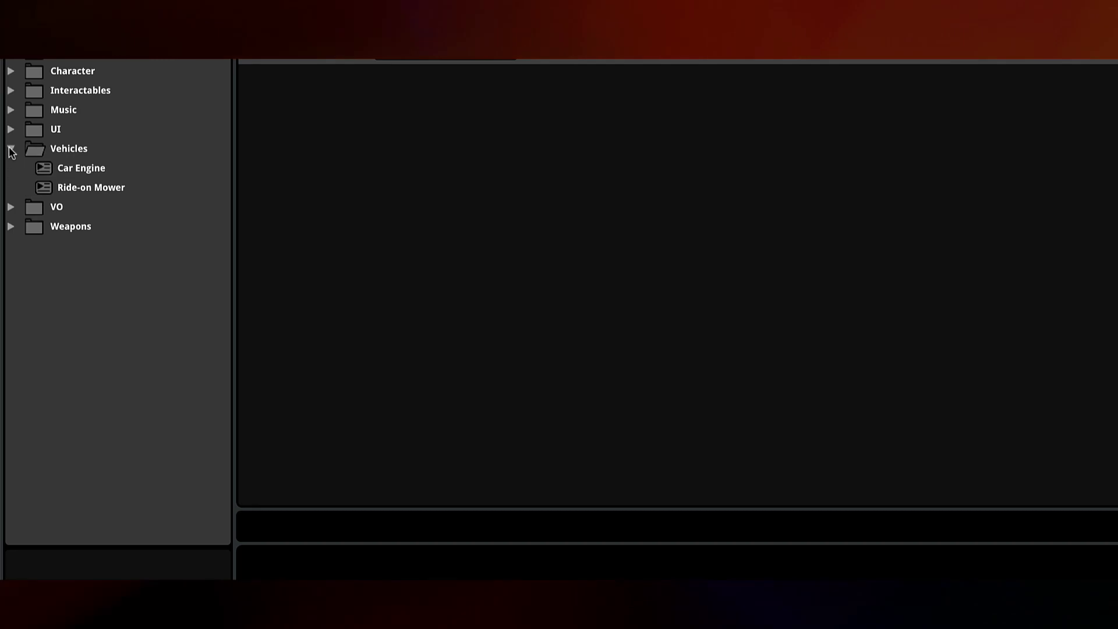
click(84, 187)
click(365, 105)
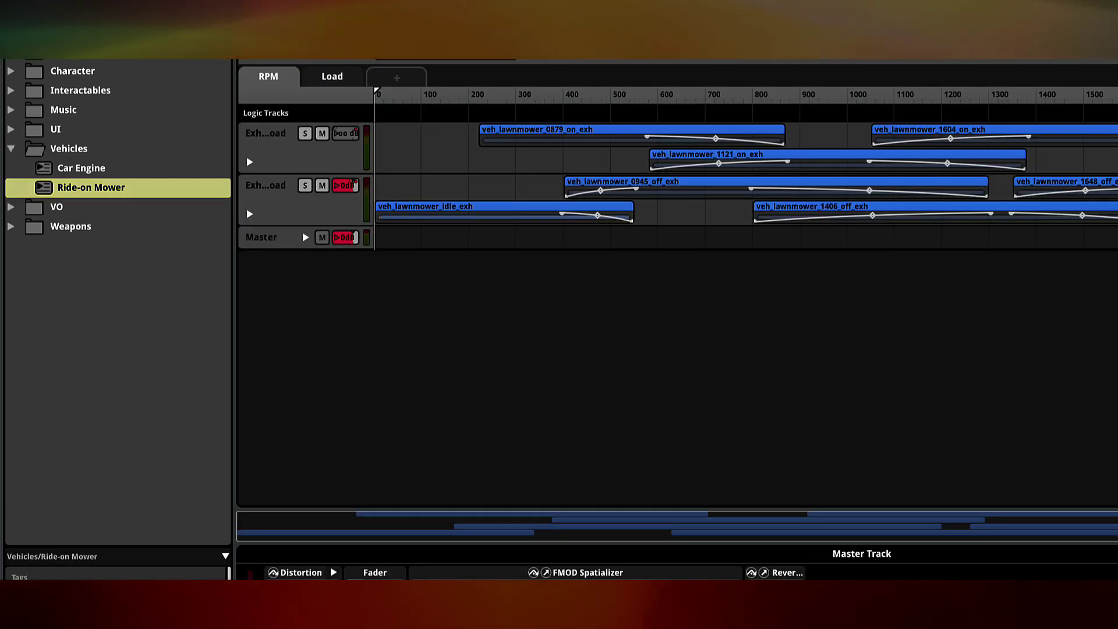
drag(365, 105, 233, 145)
- Collapse the Vehicles folder and select the project's Build folder in Finder
click(12, 149)
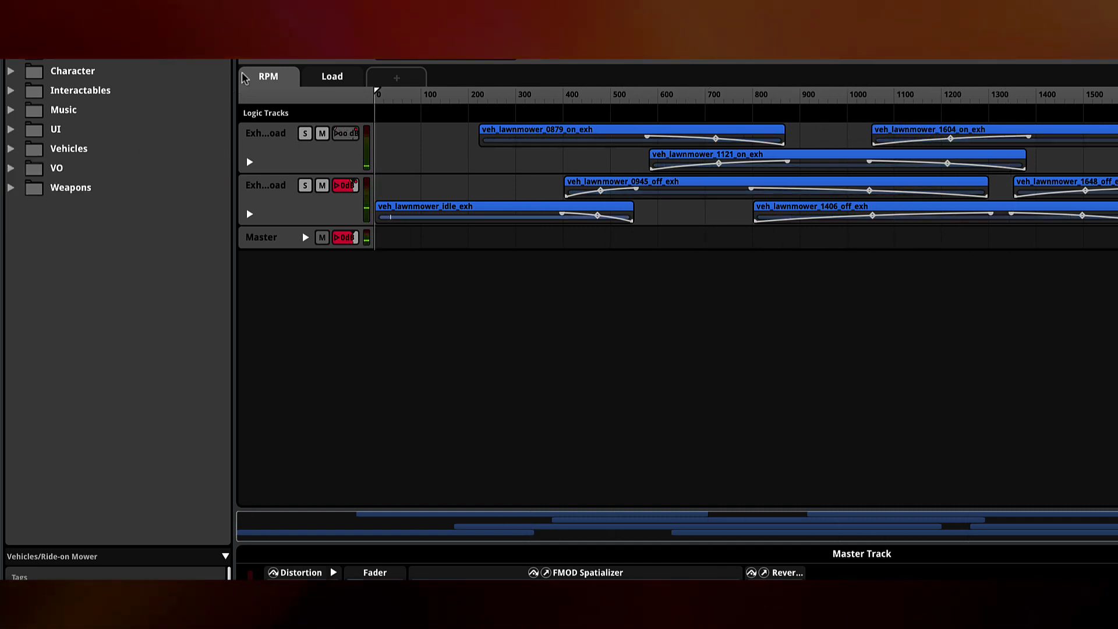
key(super+Tab)
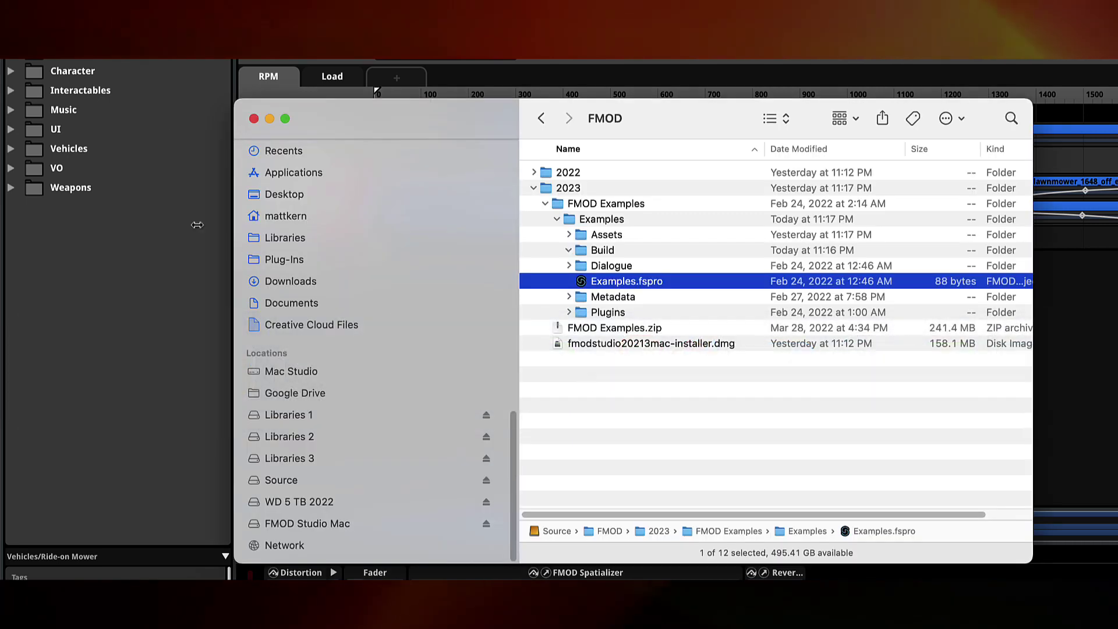
click(570, 252)
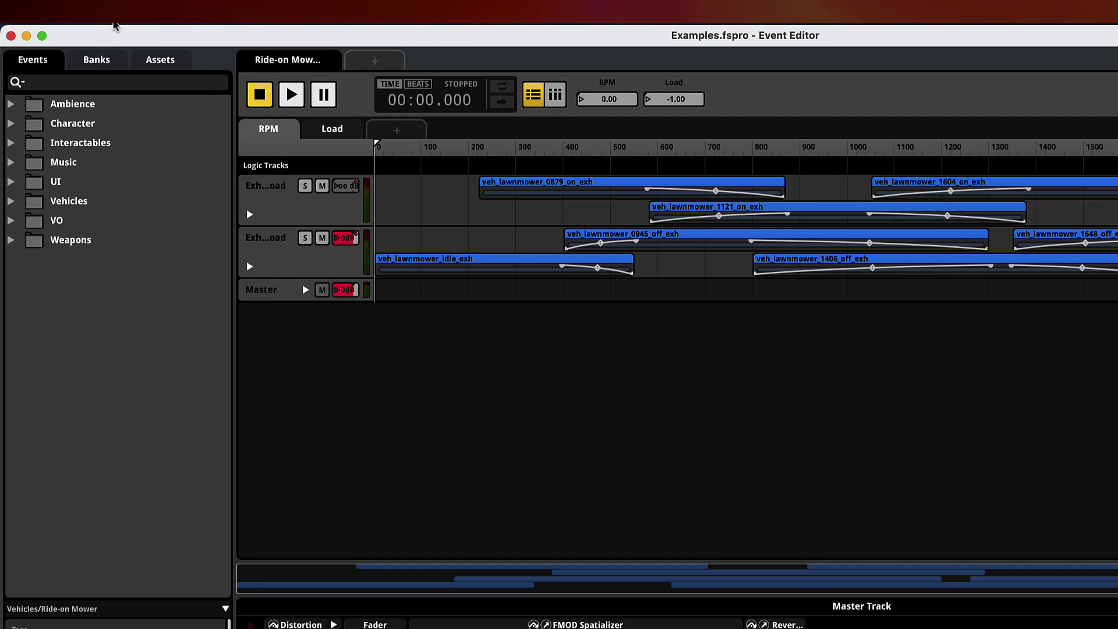
- Build the Examples project's sound banks with File > Build
click(126, 1)
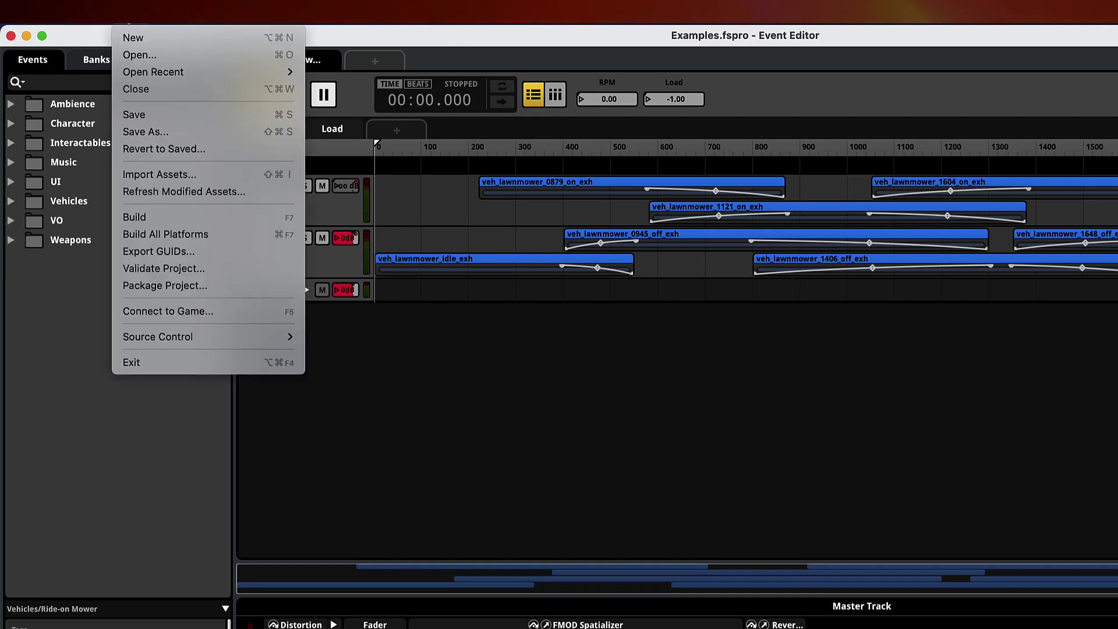
click(173, 225)
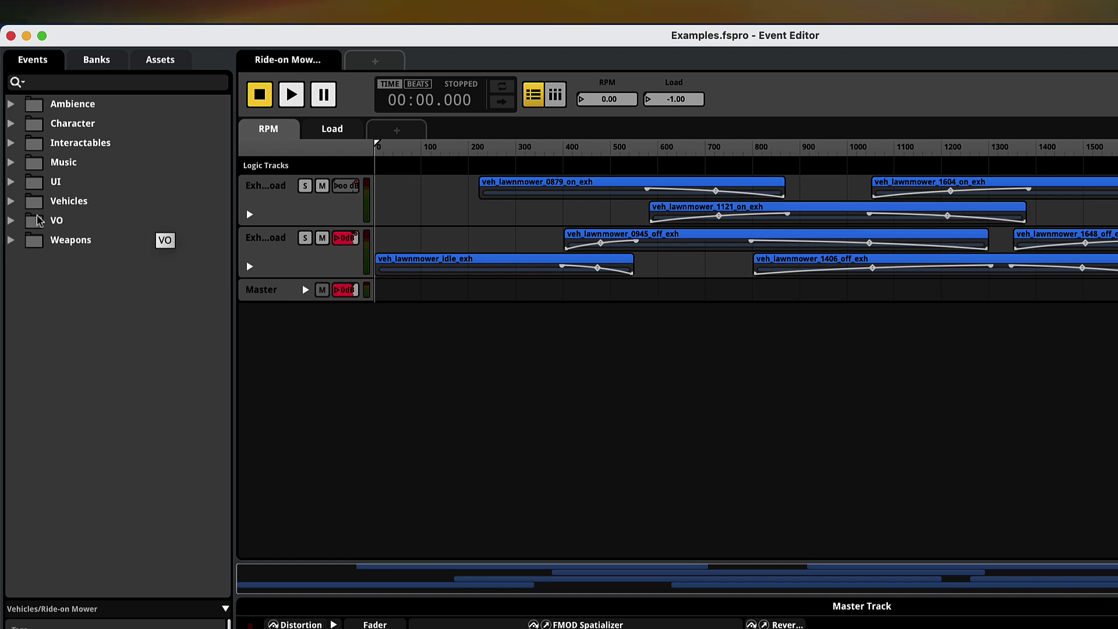
drag(36, 220, 214, 211)
- In Finder, expand Build › Desktop, select the nine .bank files, then the Desktop folder
key(super+Tab)
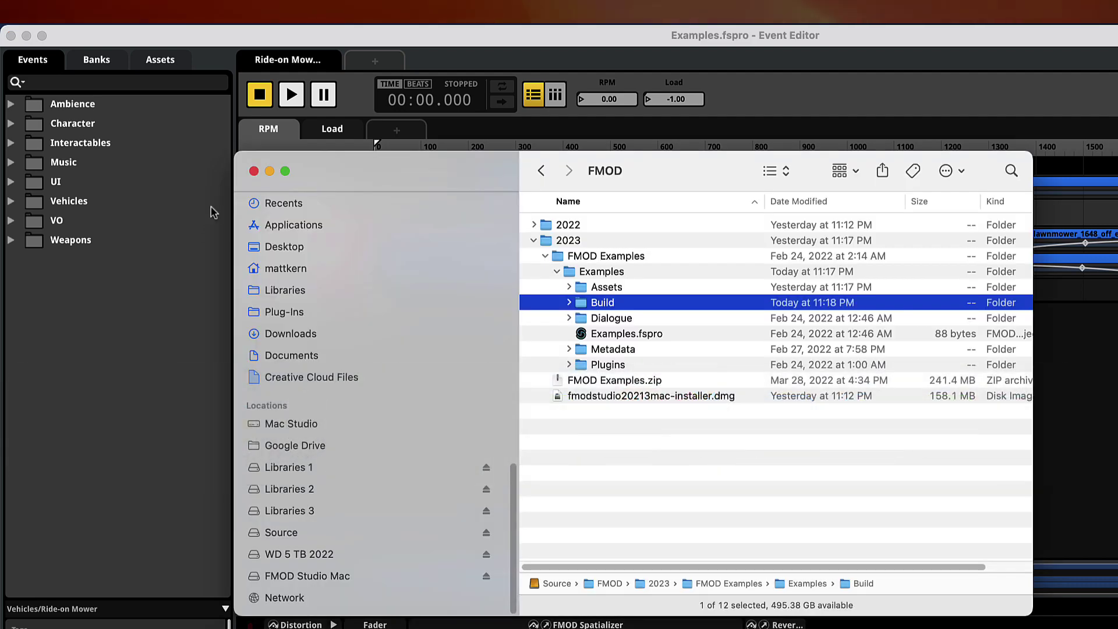
click(569, 303)
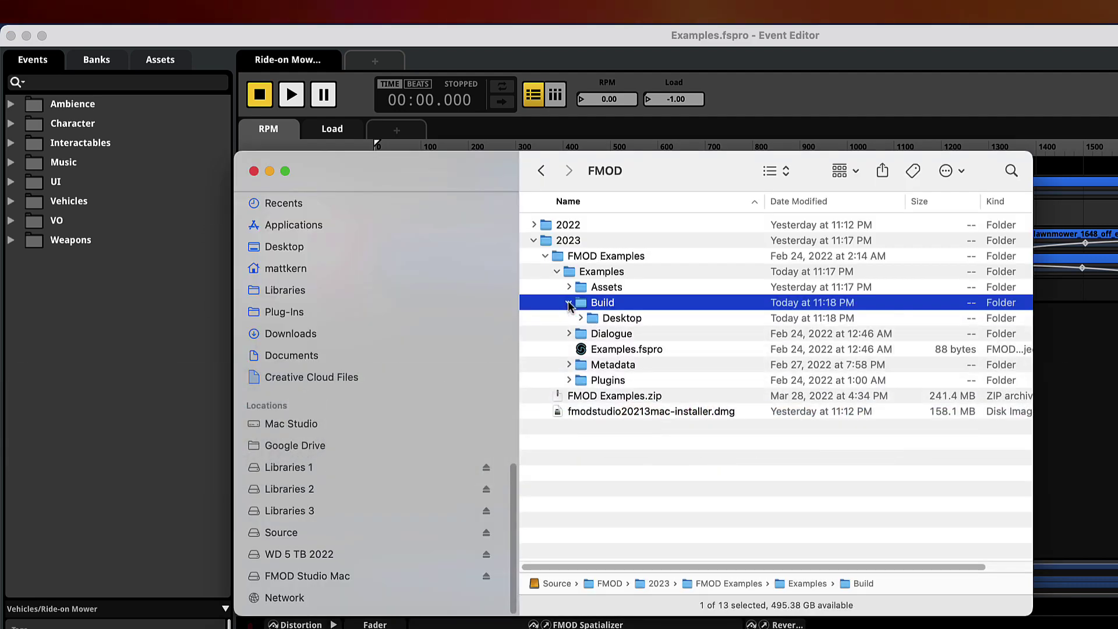
click(580, 318)
click(649, 334)
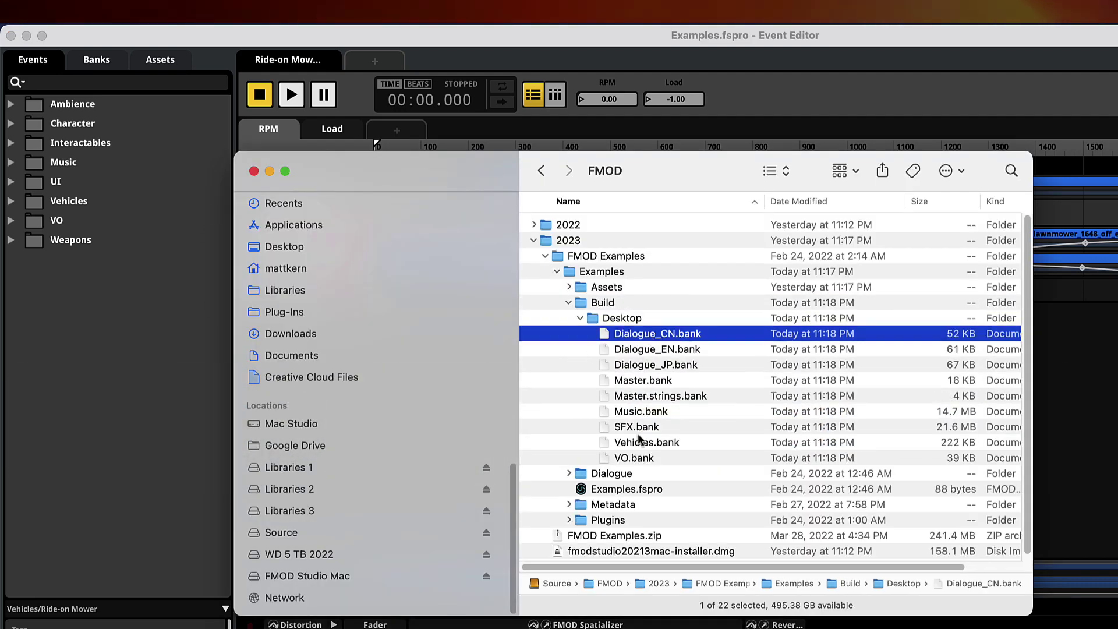
shift+click(635, 458)
click(591, 318)
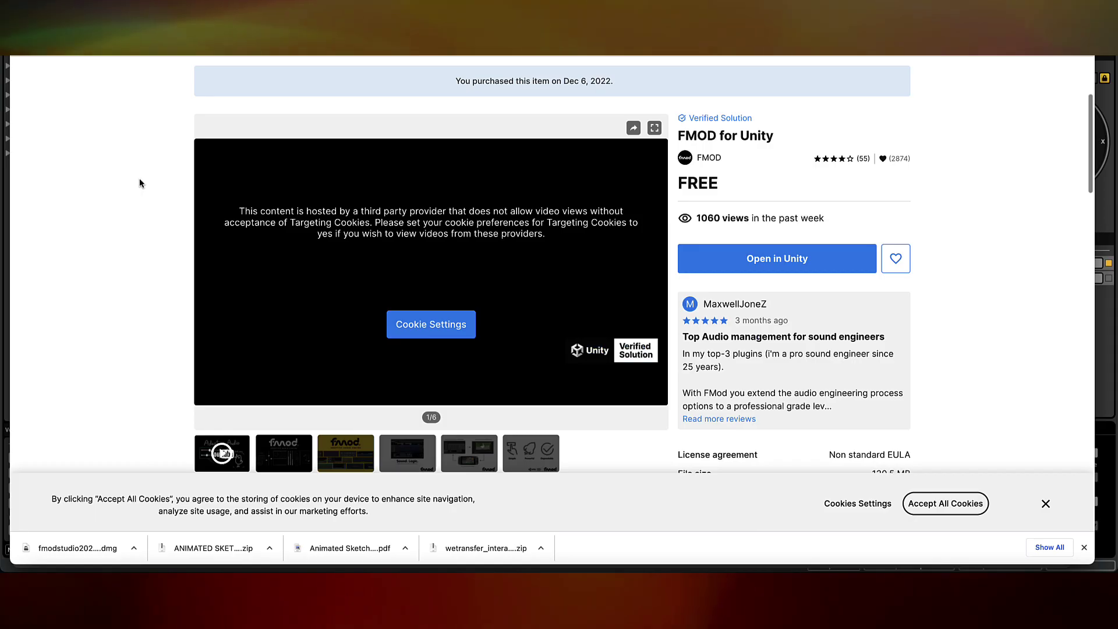
- Review the FMOD for Unity 2.02.13 store page and send it to Unity with Open in Unity
scroll(139, 181, up, 5)
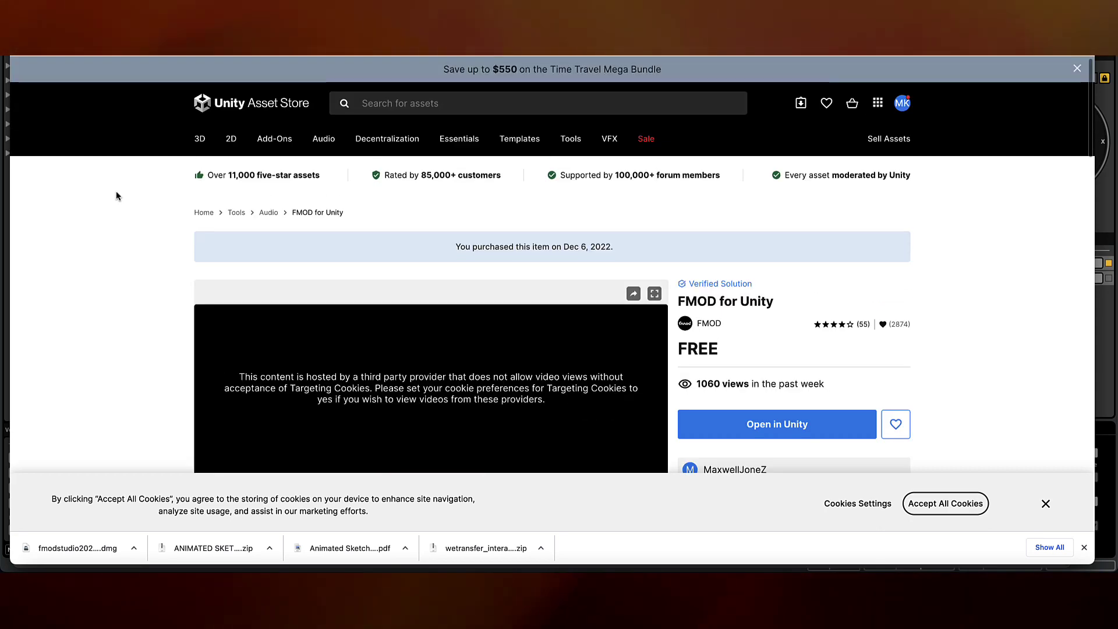
scroll(117, 190, down, 1)
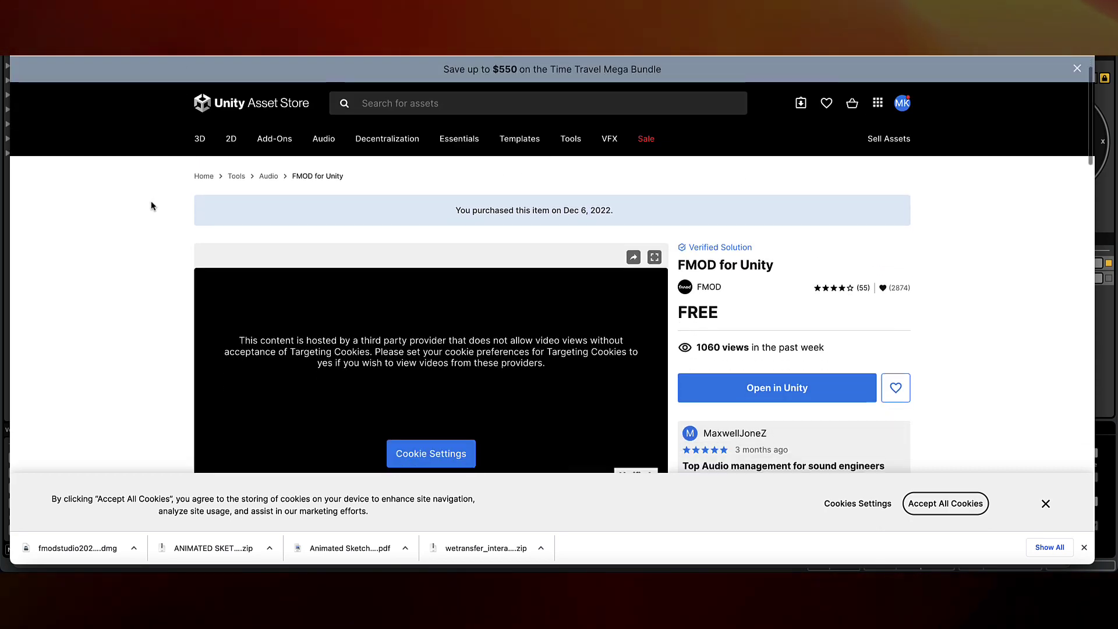
scroll(134, 208, down, 1)
scroll(134, 208, down, 3)
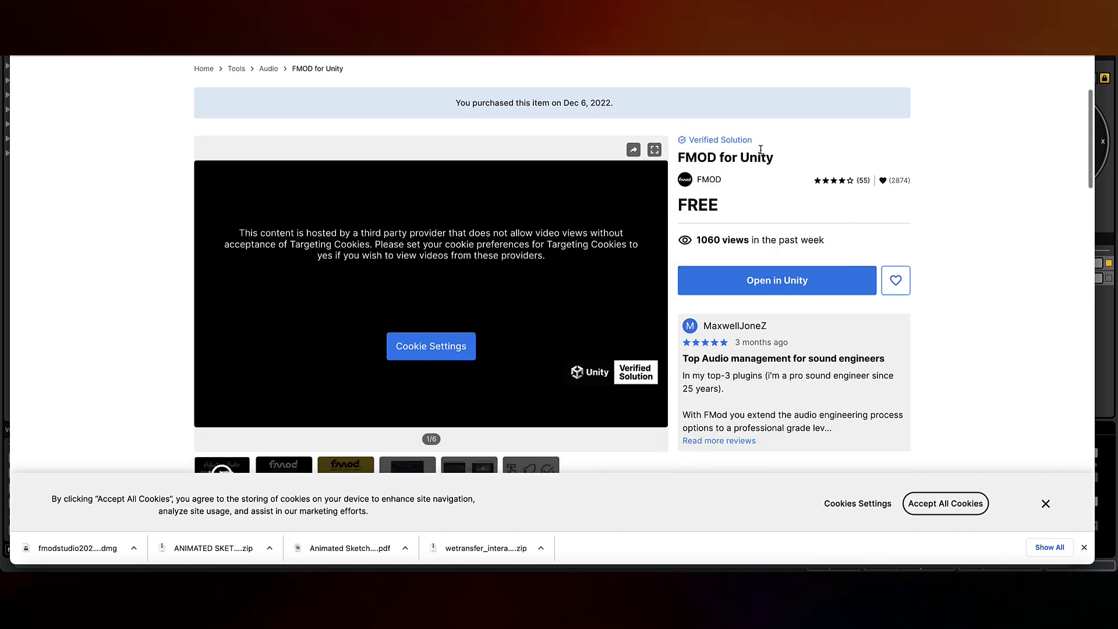
scroll(856, 146, up, 4)
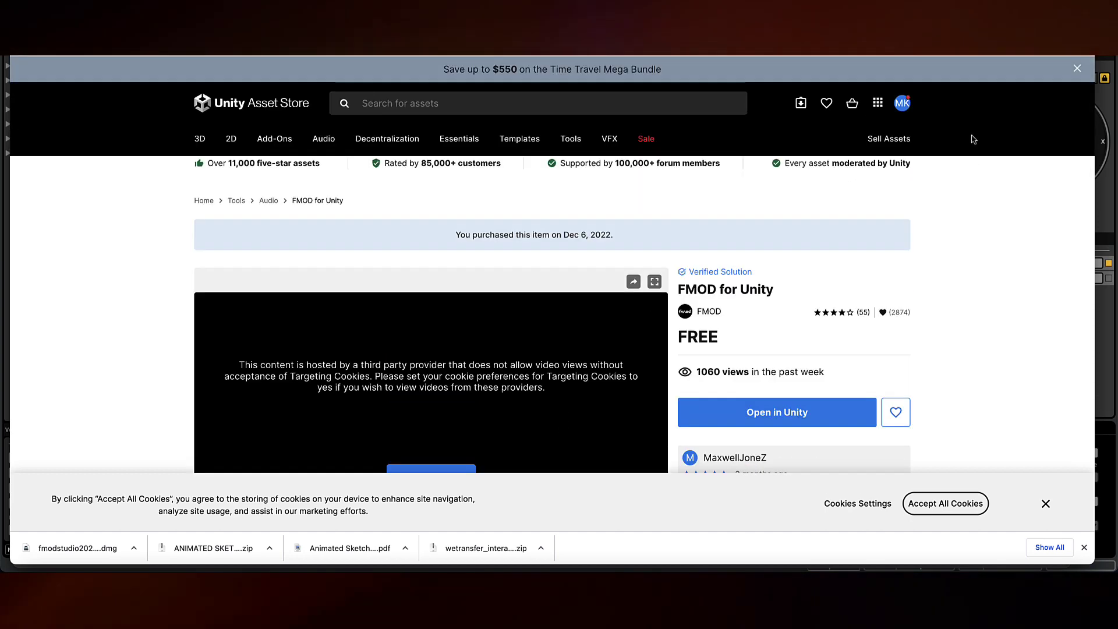
scroll(972, 252, down, 6)
scroll(971, 251, down, 2)
scroll(932, 245, up, 2)
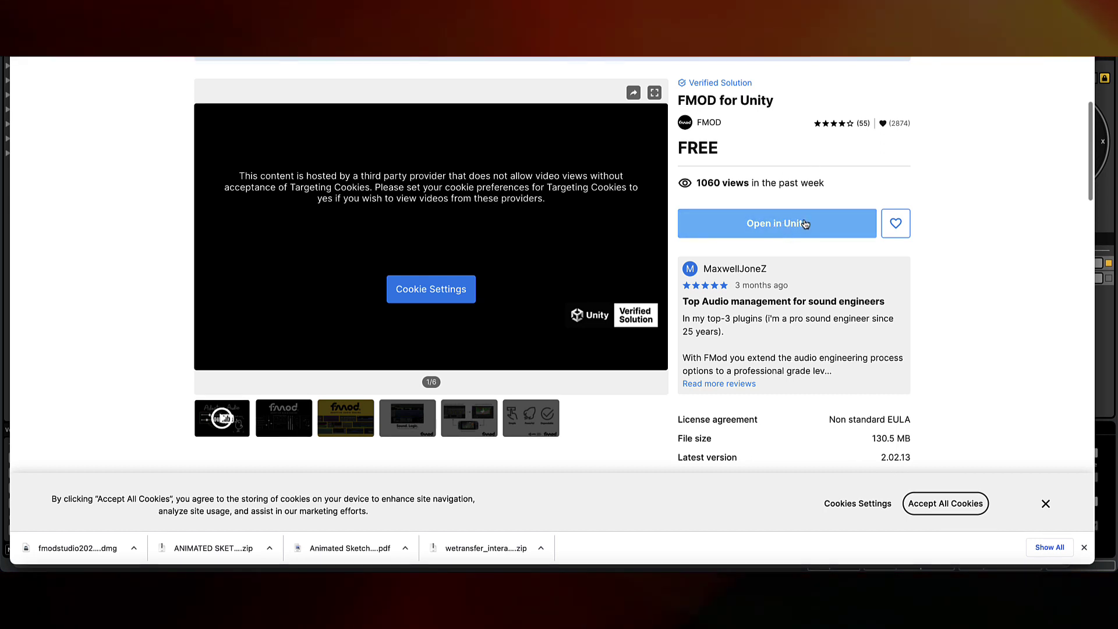
click(920, 609)
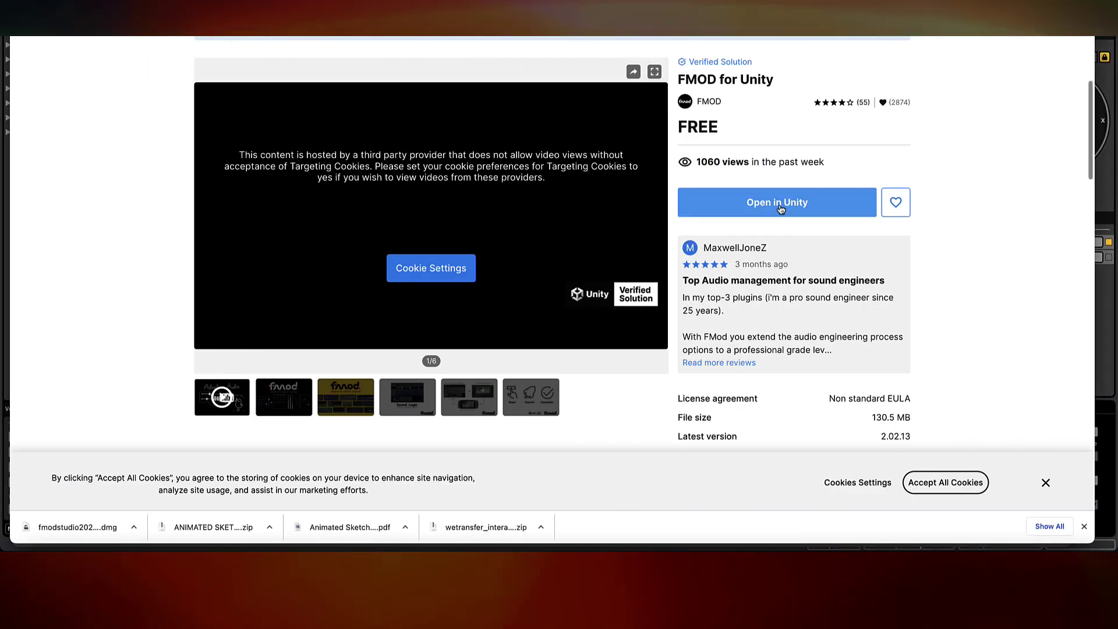
- Bring the Unity editor forward and open Package Manager from the Window menu
click(779, 204)
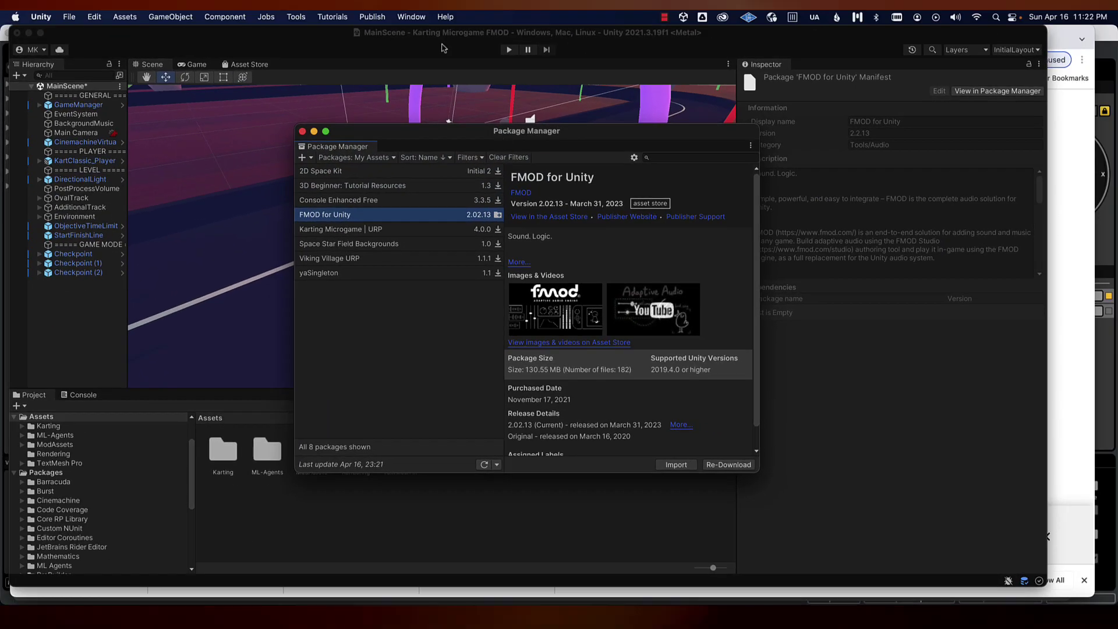
click(412, 16)
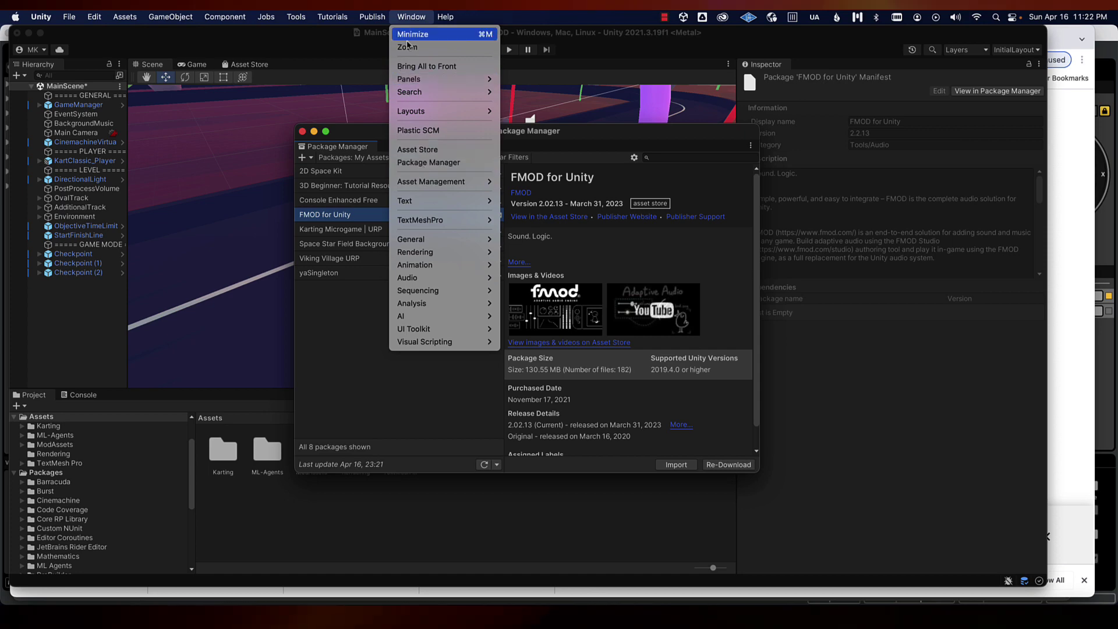
click(423, 162)
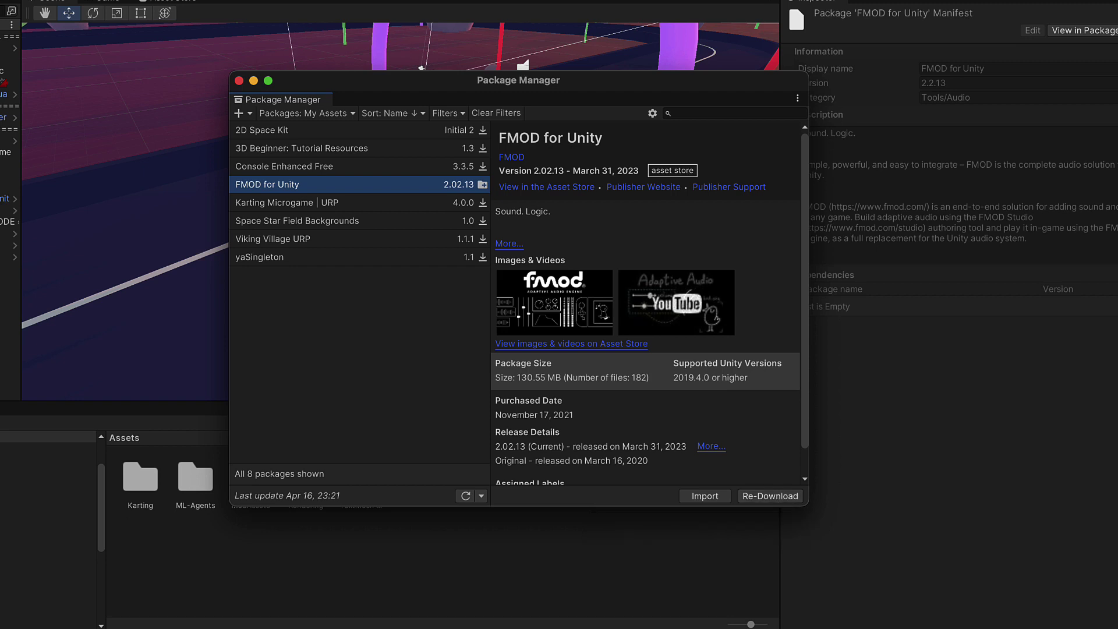
- Import all files of the FMOD for Unity 2.02.13 package into the project
click(704, 499)
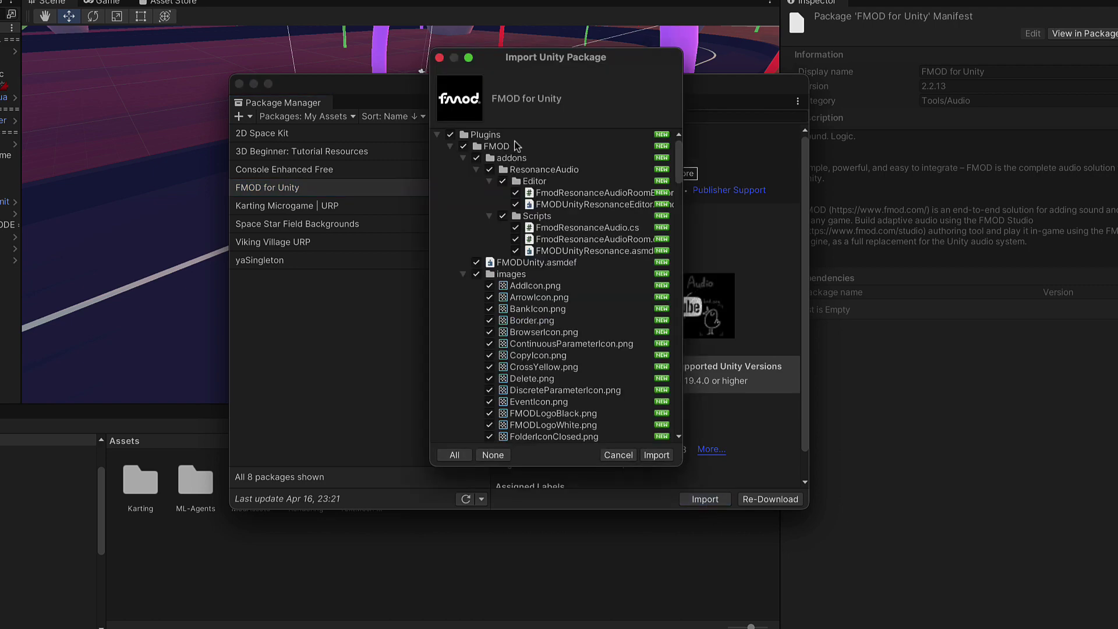
scroll(570, 305, down, 10)
scroll(569, 306, up, 10)
click(657, 455)
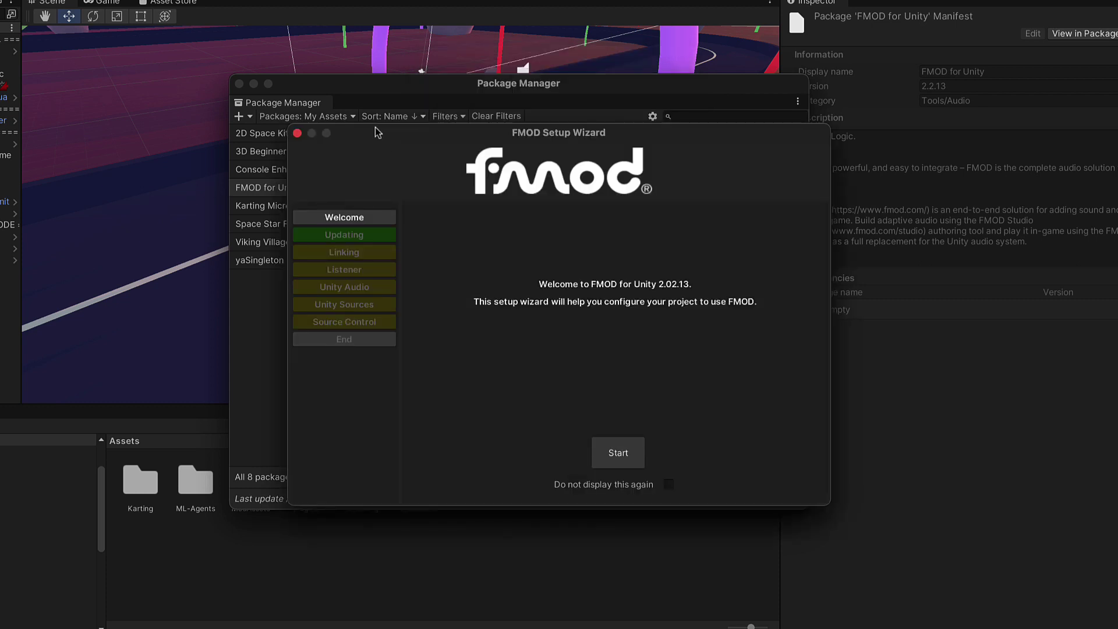
- Move the FMOD Setup Wizard up and left, and close the Package Manager window
drag(380, 132, 332, 119)
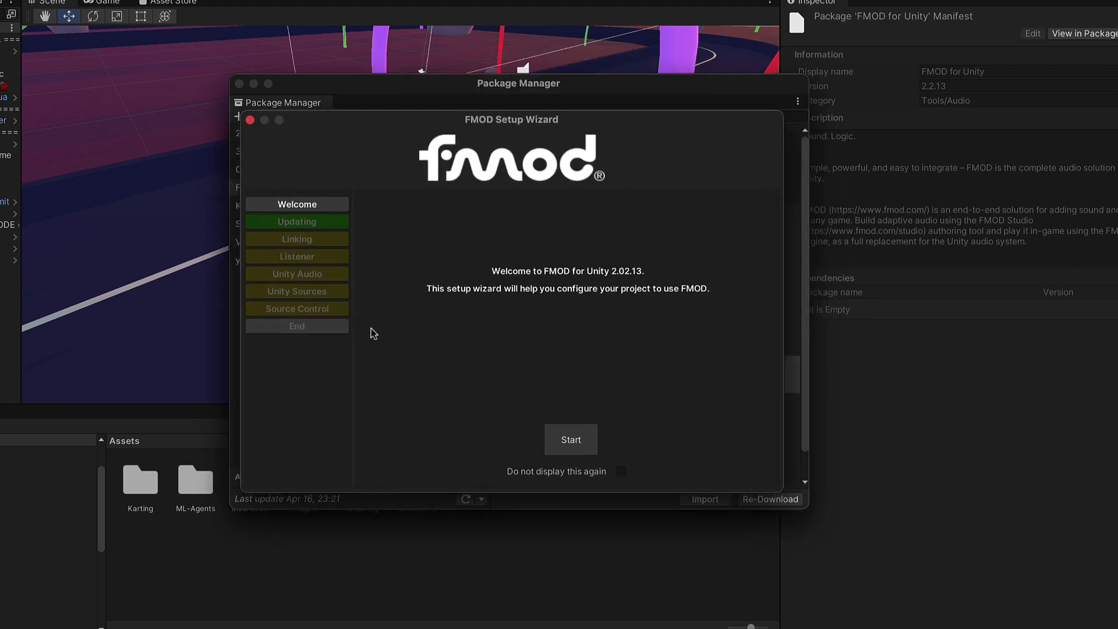
click(298, 103)
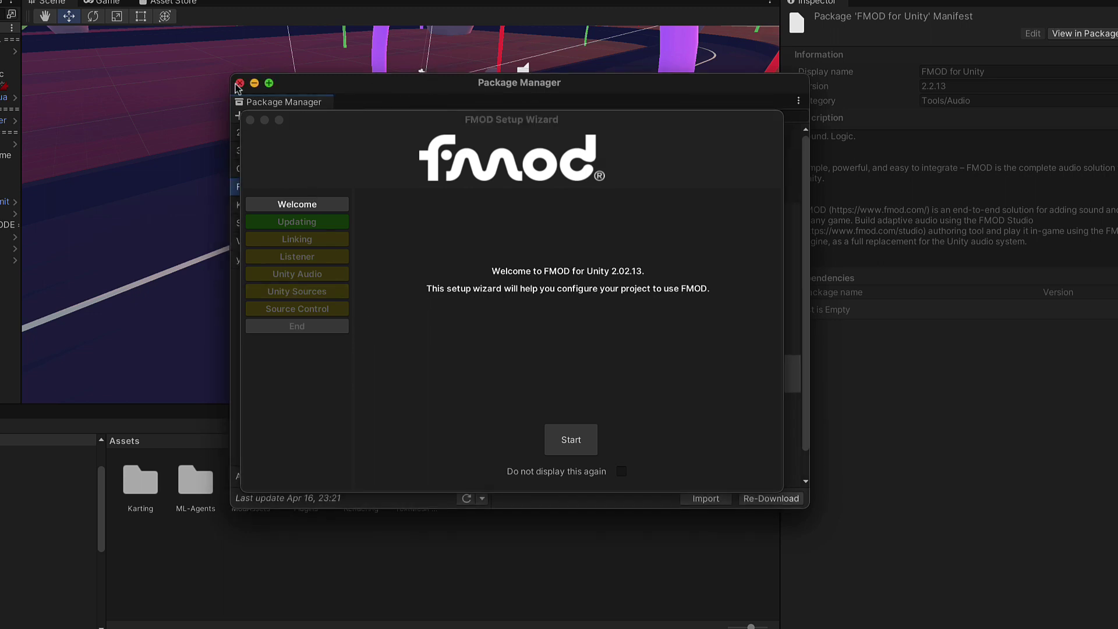
drag(263, 104, 42, 53)
click(19, 33)
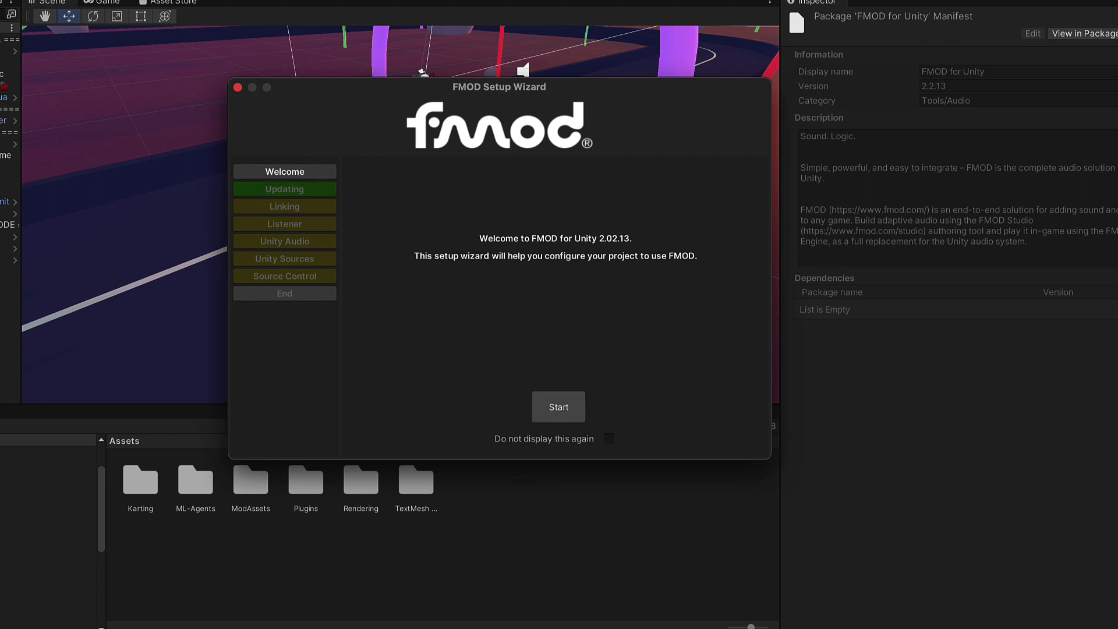
- Advance the FMOD Setup Wizard to Linking and choose to link an FMOD Studio Project
click(559, 407)
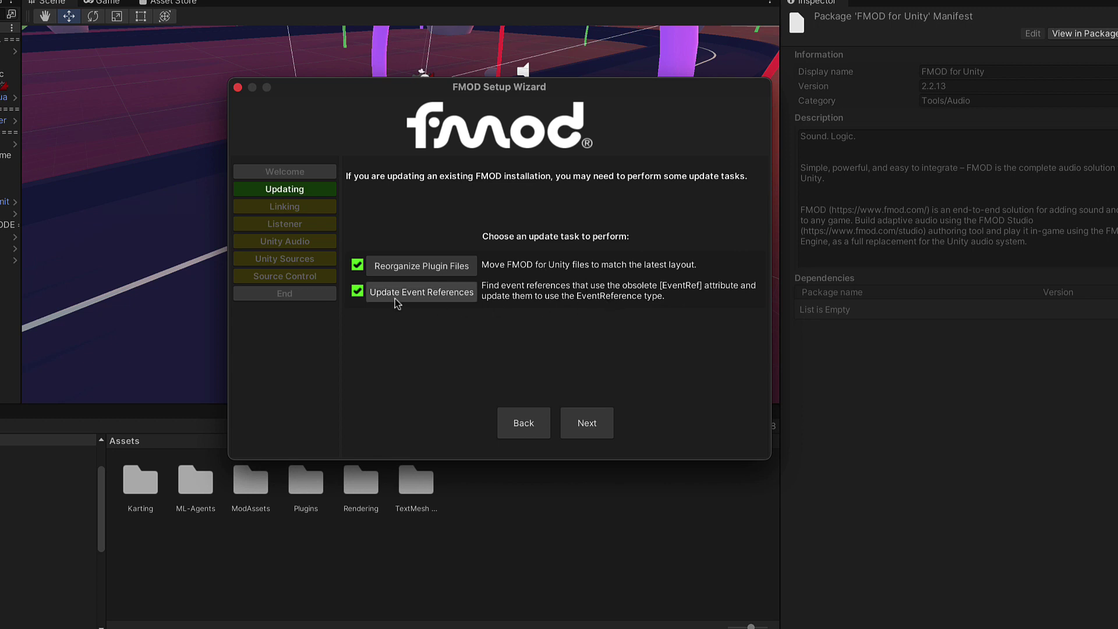
click(587, 423)
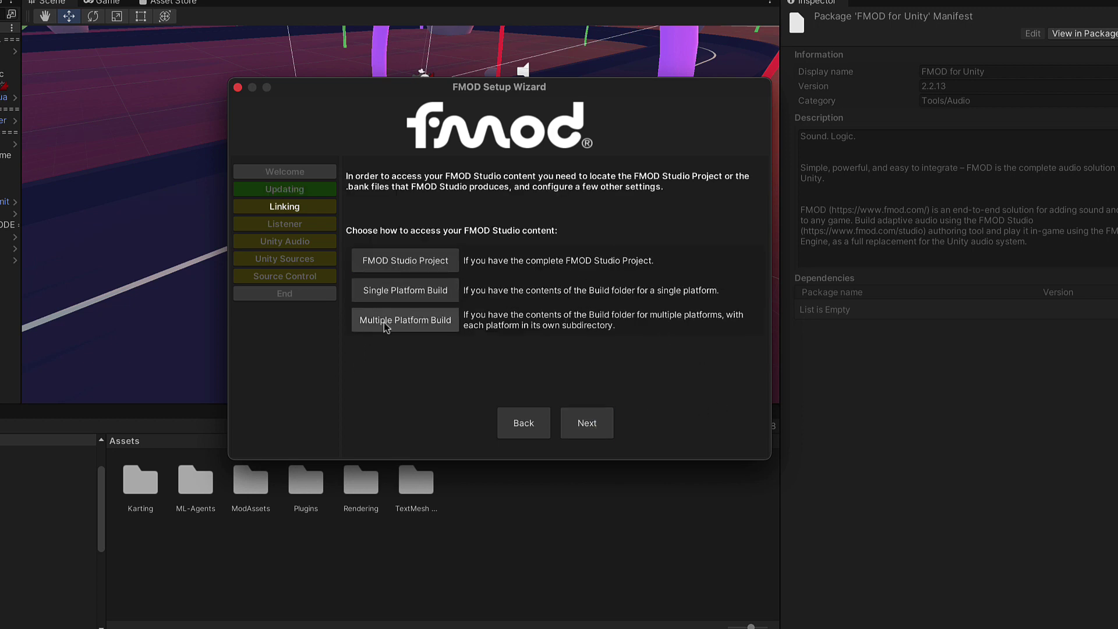
click(407, 262)
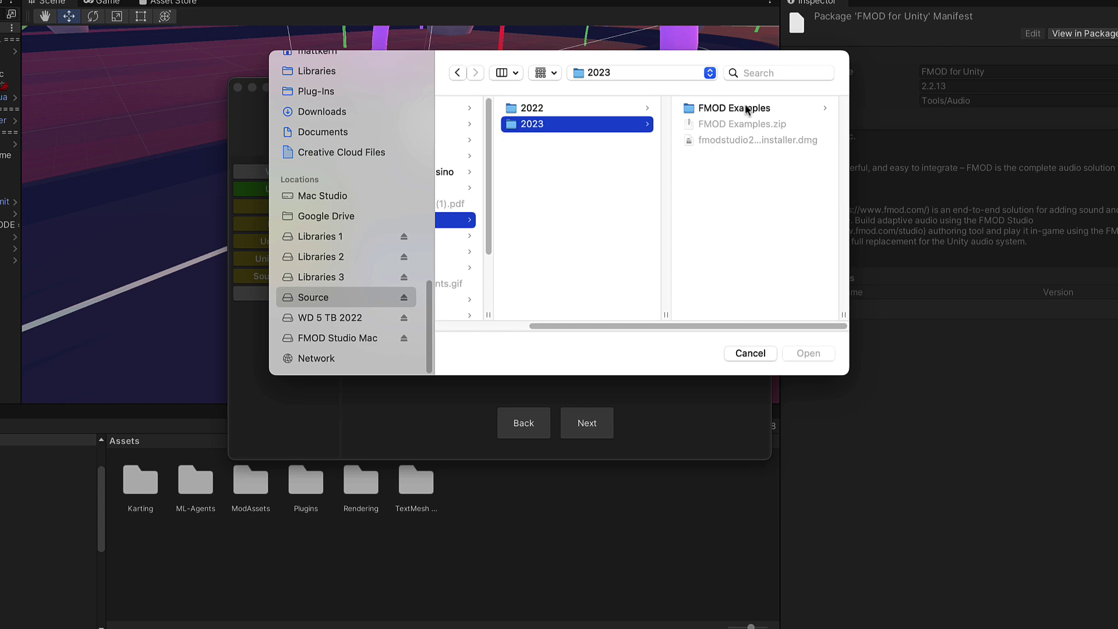
- Link FMOD Examples/Examples/Examples.fspro and advance to the Listener step
click(746, 108)
click(714, 109)
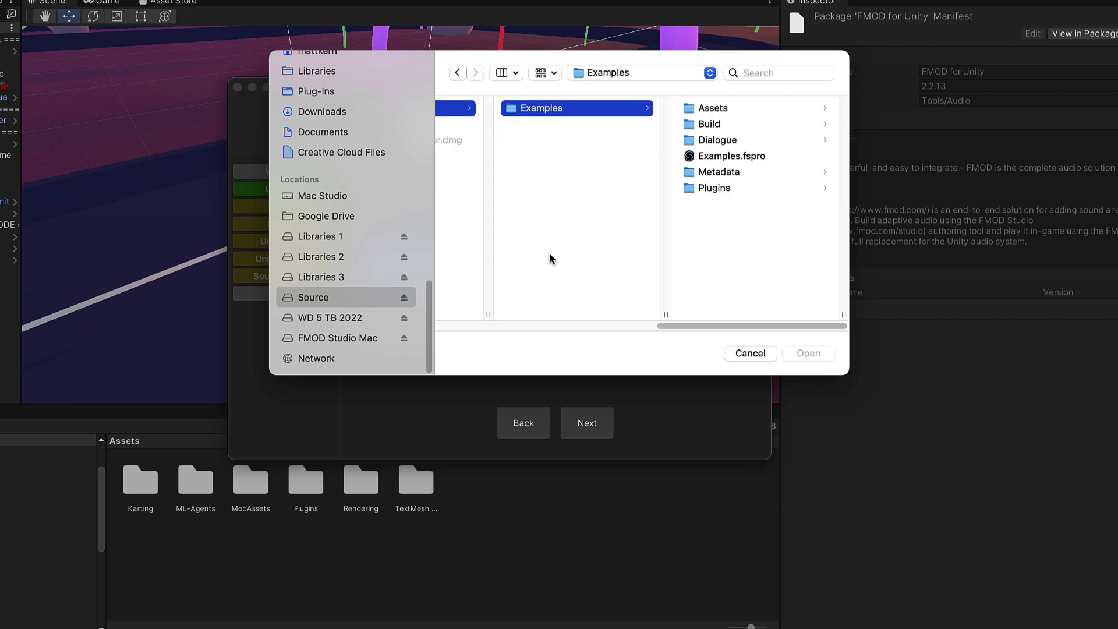
click(741, 155)
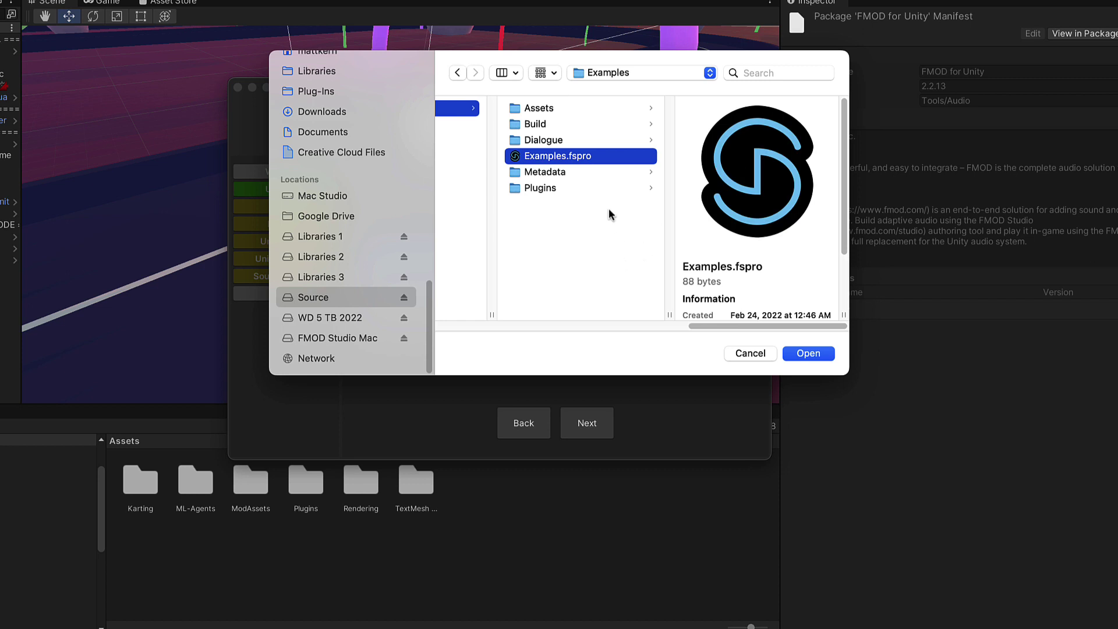
click(809, 353)
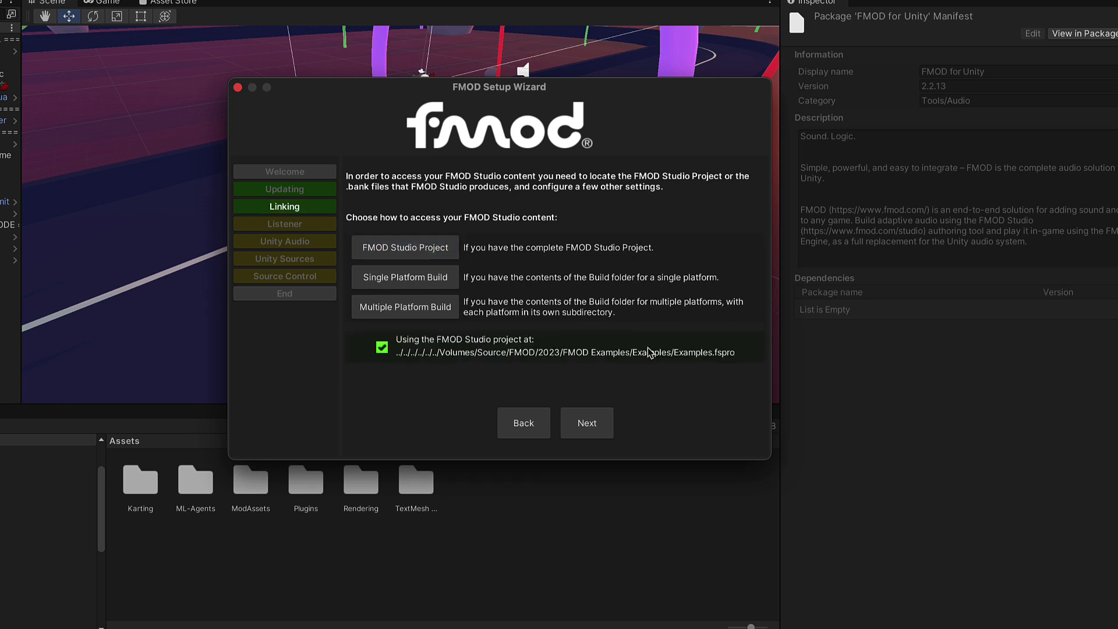
click(587, 424)
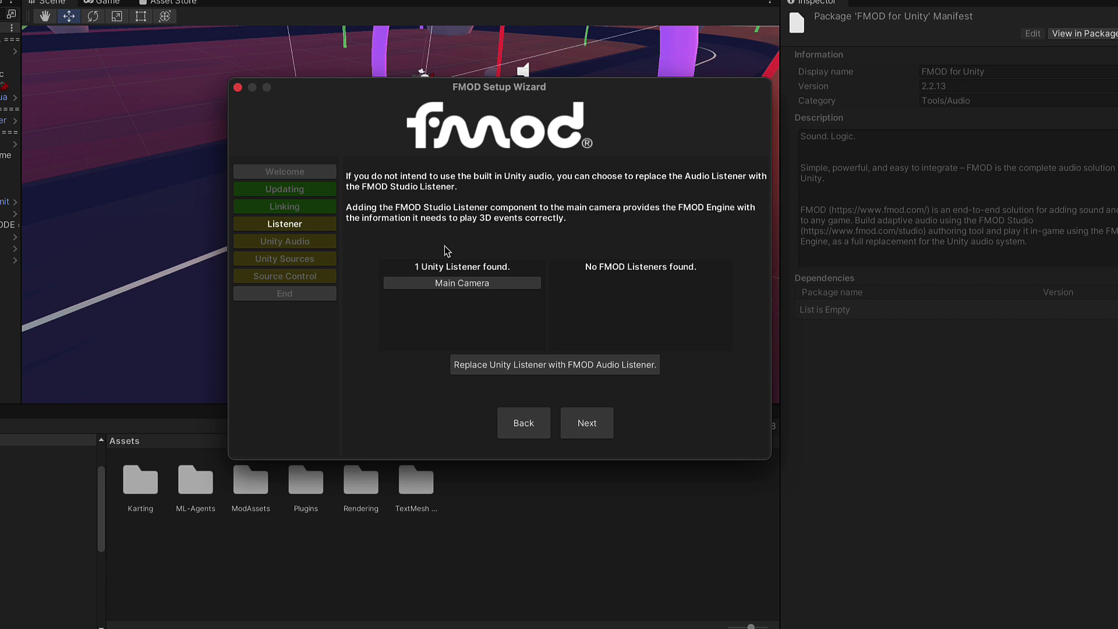
- Replace Main Camera's Unity listener with the FMOD listener and disable Unity's built-in audio
click(537, 369)
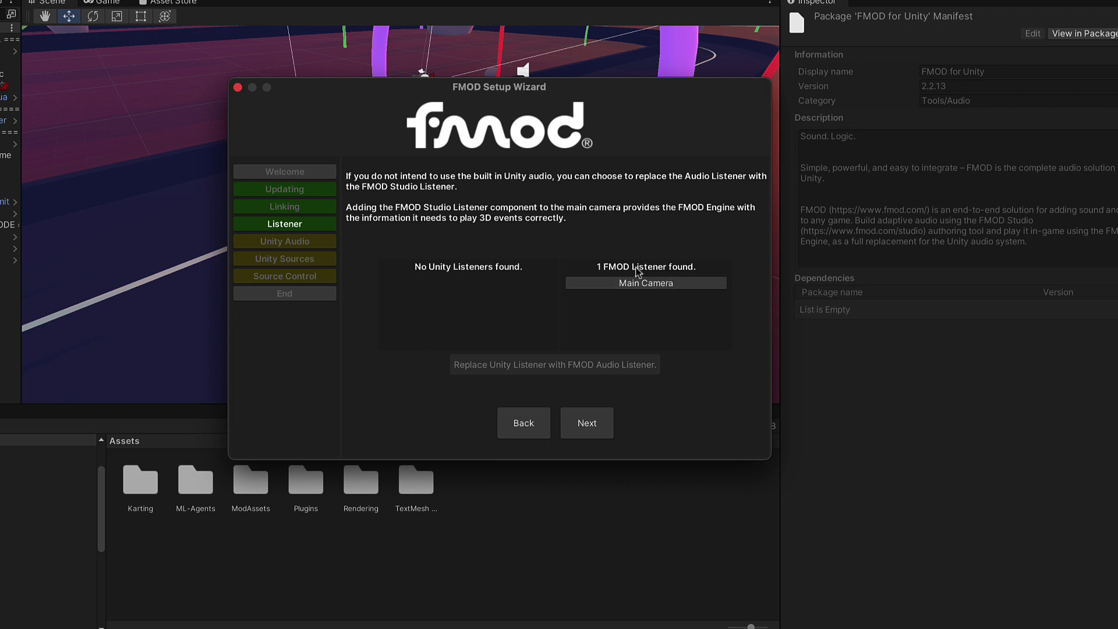
click(588, 424)
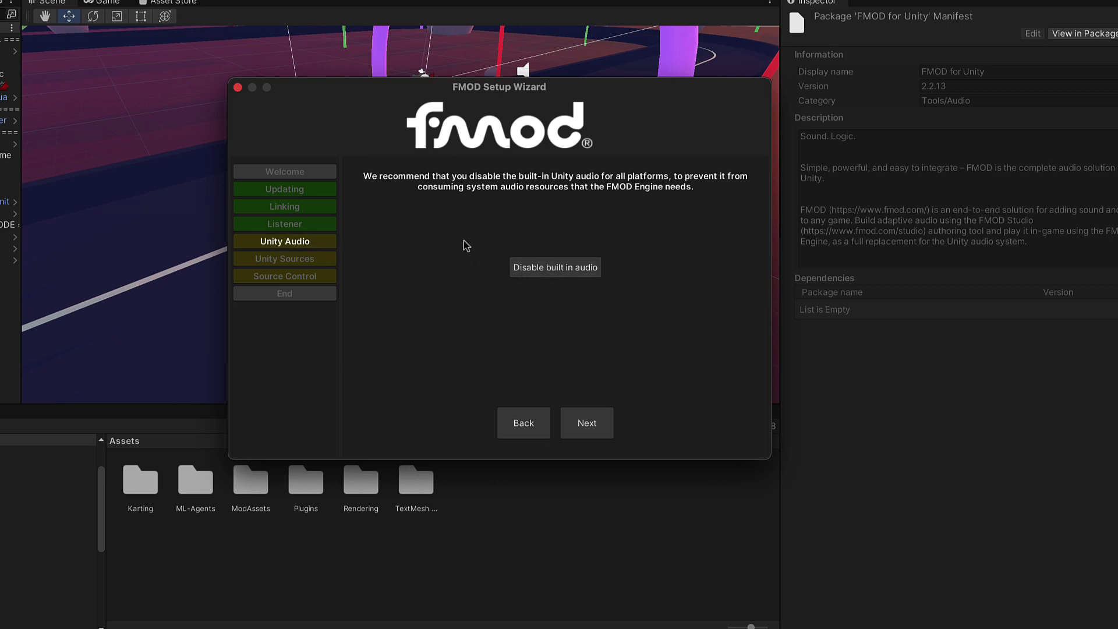
click(557, 270)
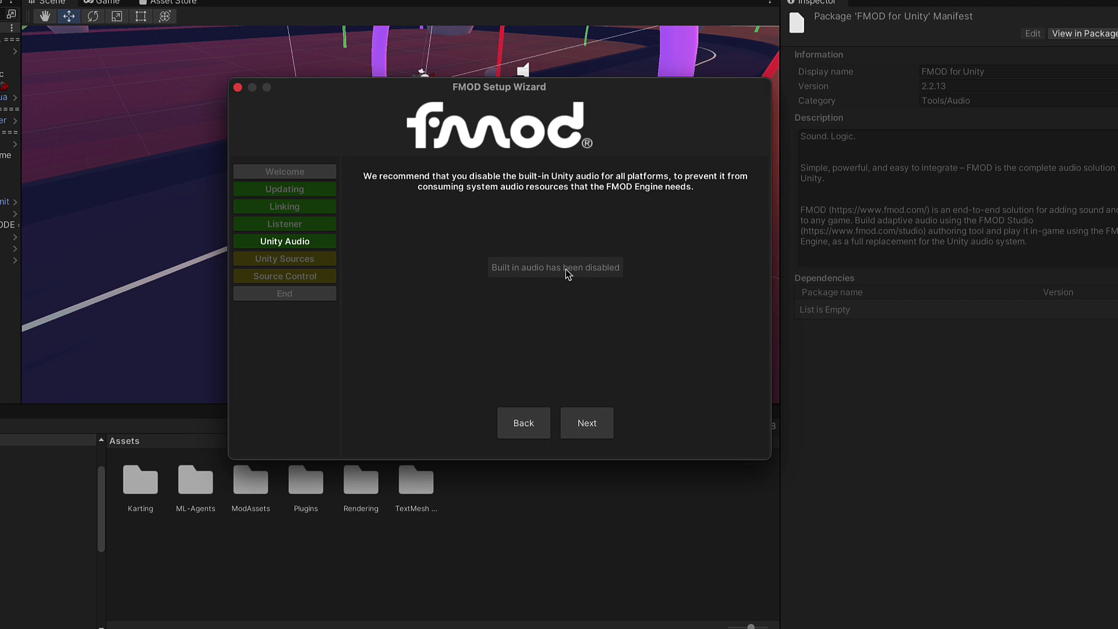
click(588, 424)
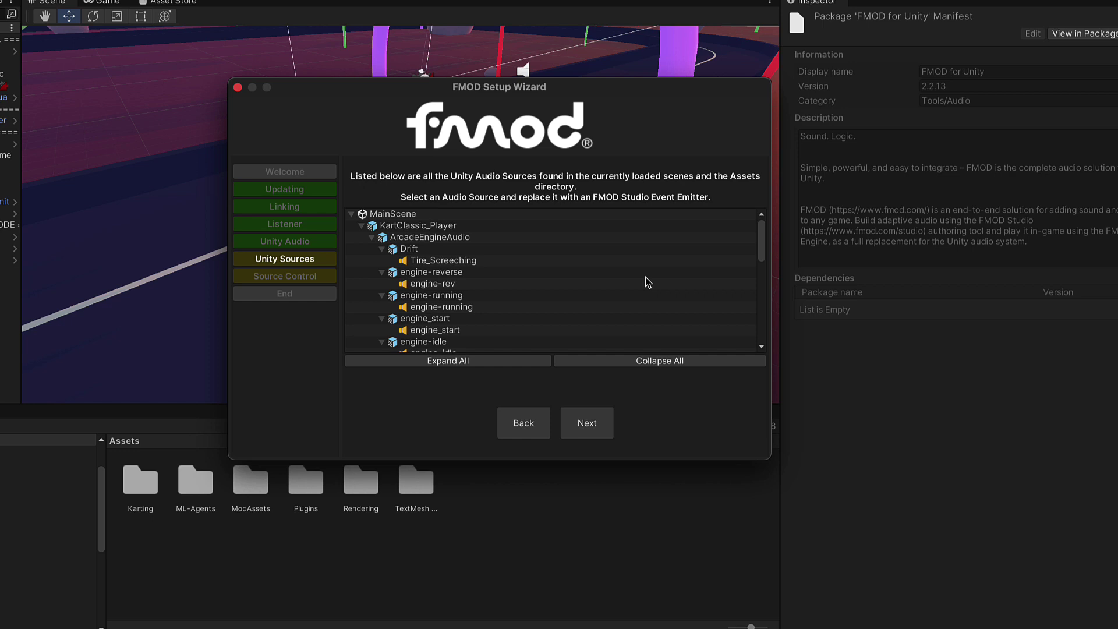
- Scroll through the listed Unity Audio Sources and move on to the Source Control step
scroll(645, 278, down, 5)
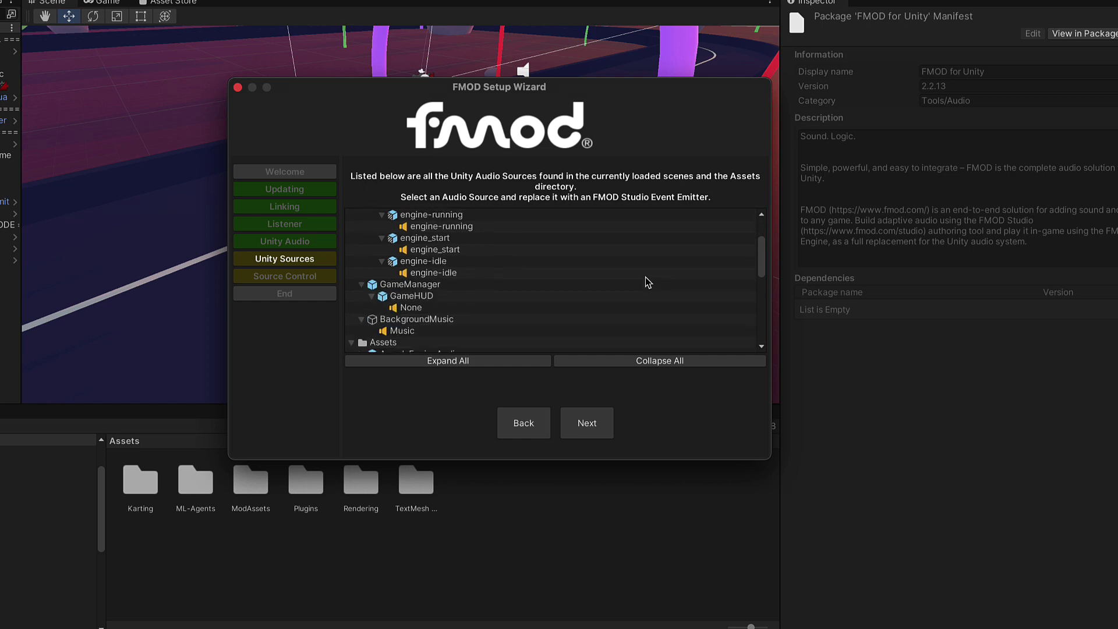
scroll(646, 277, down, 5)
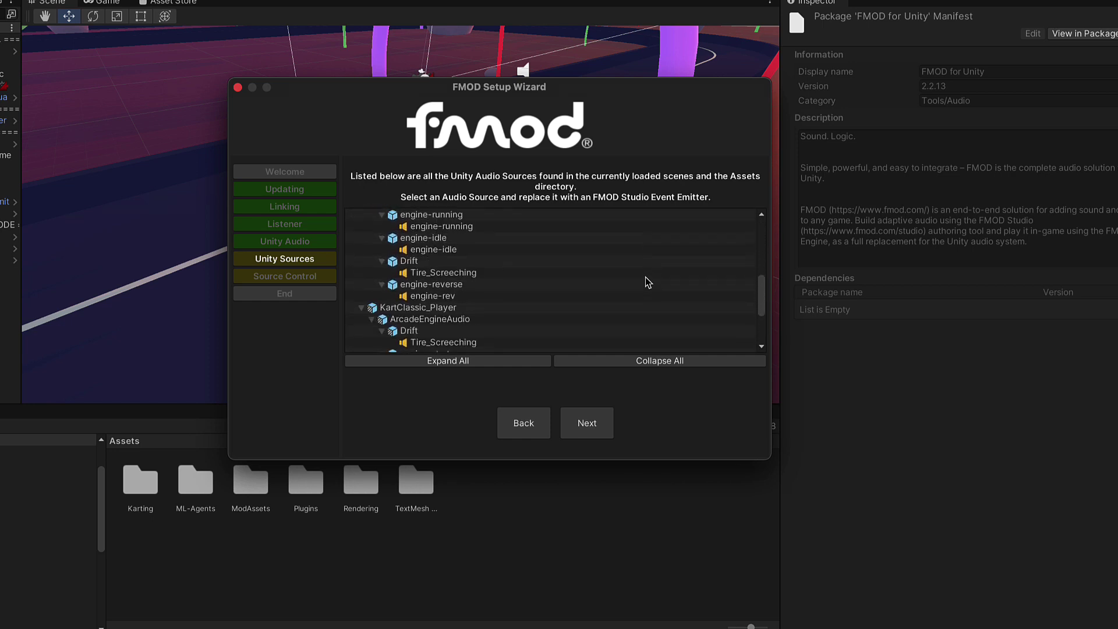
scroll(645, 277, up, 5)
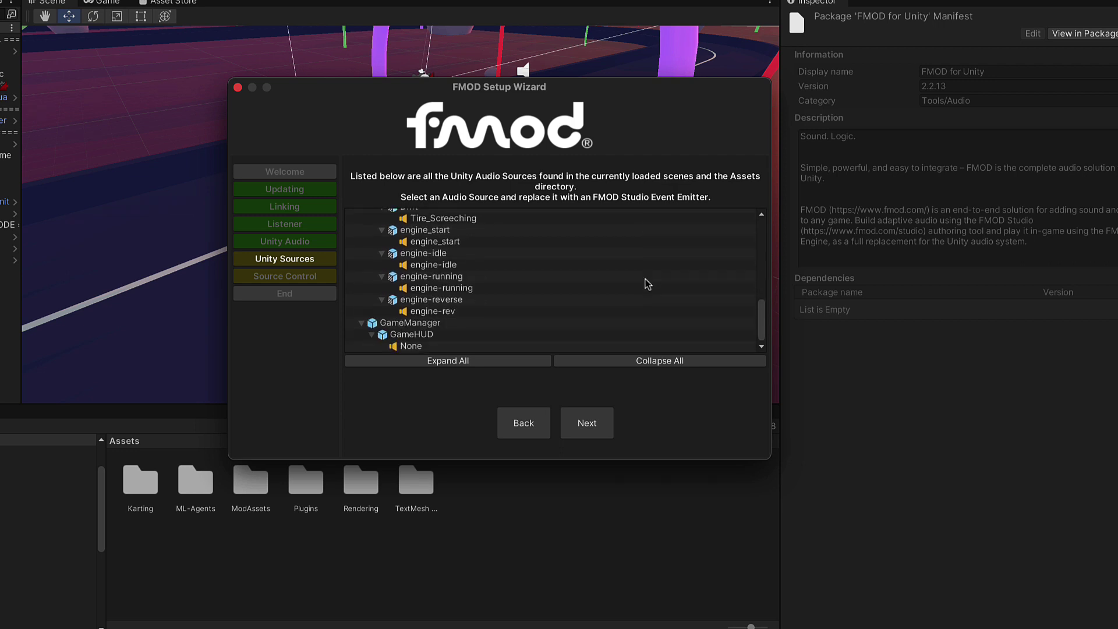
scroll(647, 286, up, 5)
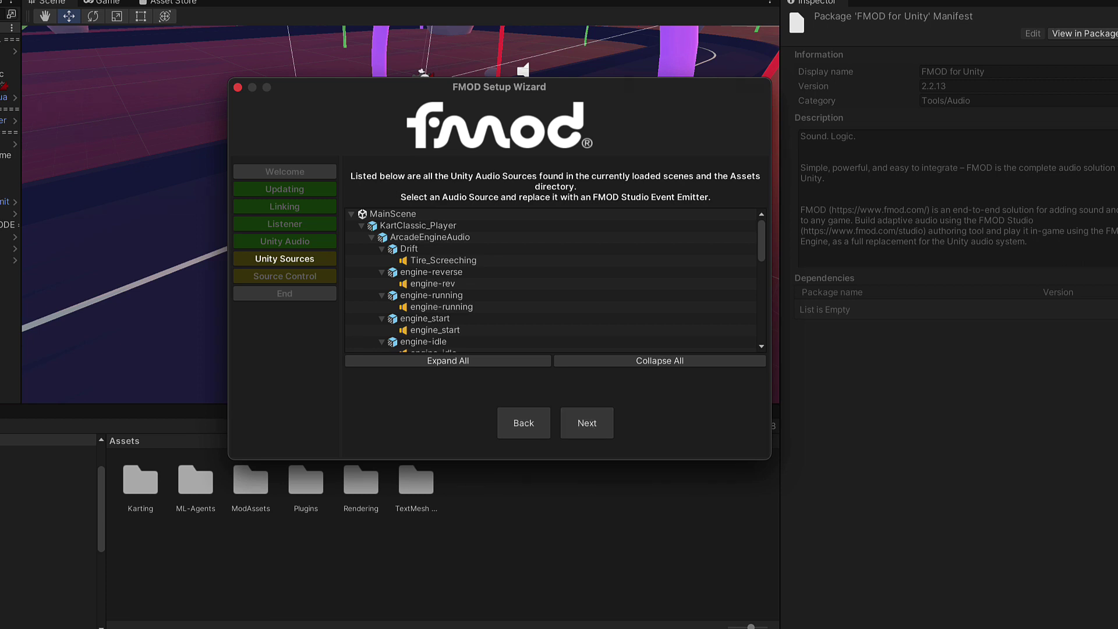
click(587, 423)
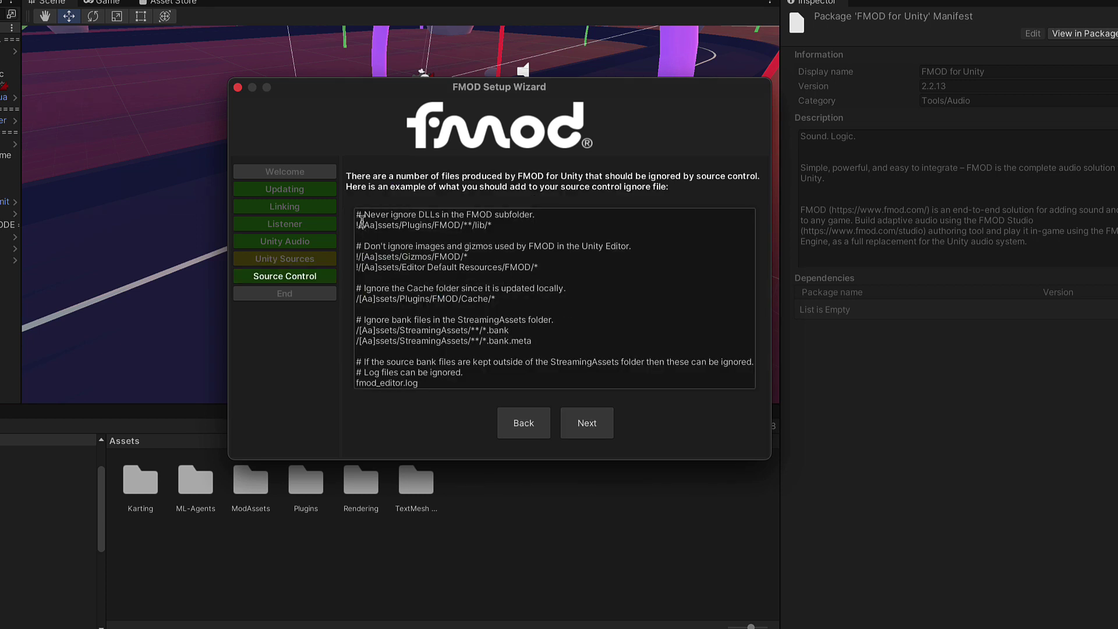
- Review the suggested ignore-file lines and advance to the wizard's End summary
drag(358, 217, 502, 299)
click(502, 298)
click(590, 427)
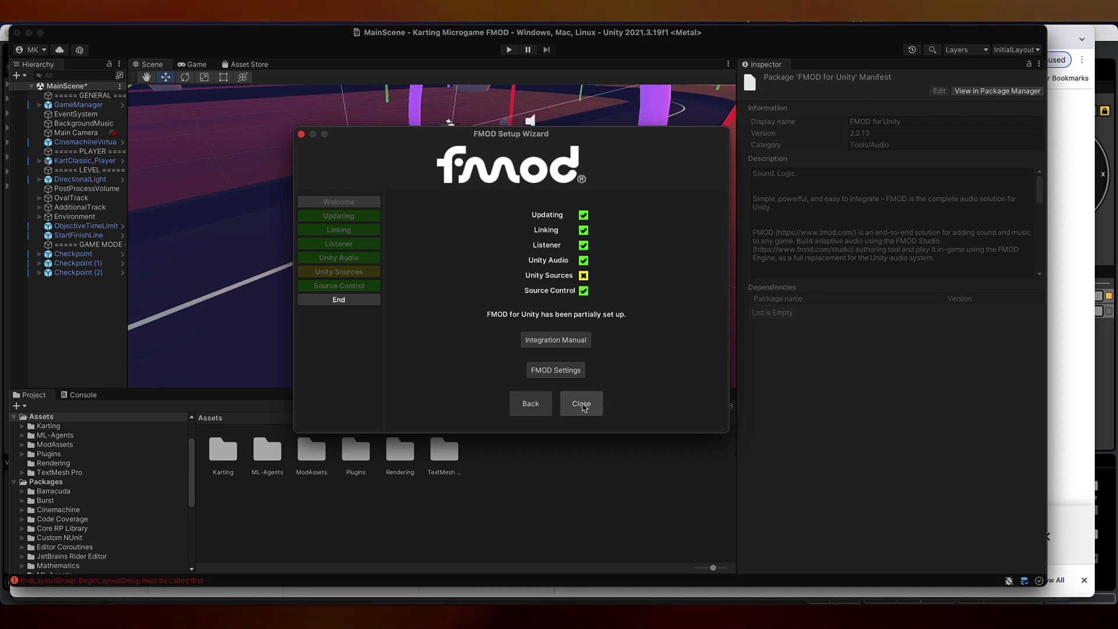
- Close the FMOD Setup Wizard and clear the Console's messages
click(581, 404)
click(82, 395)
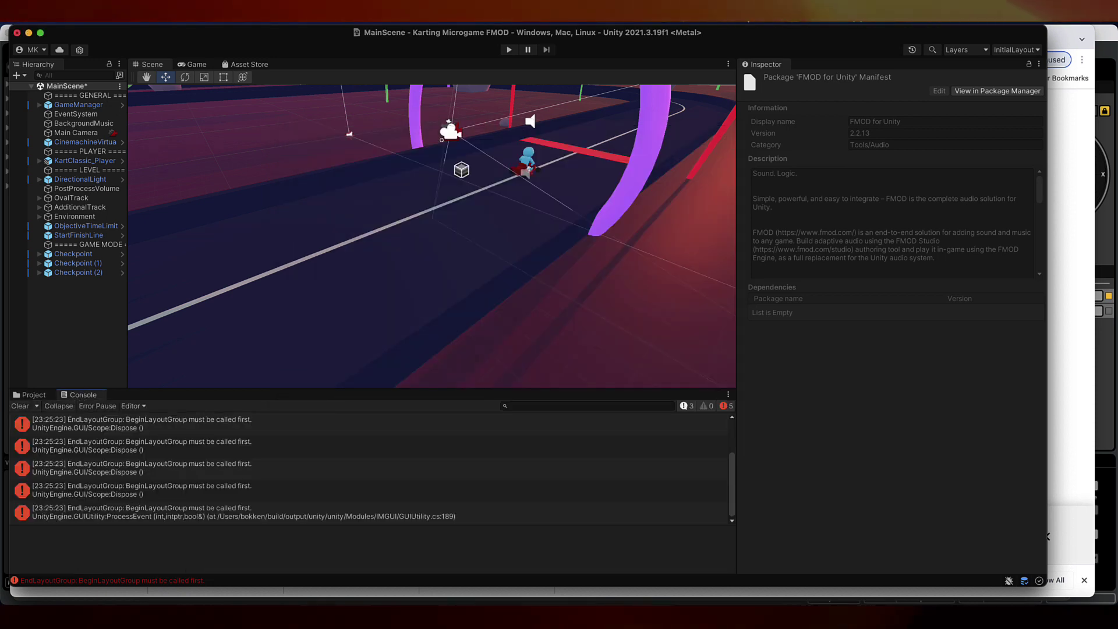
click(20, 407)
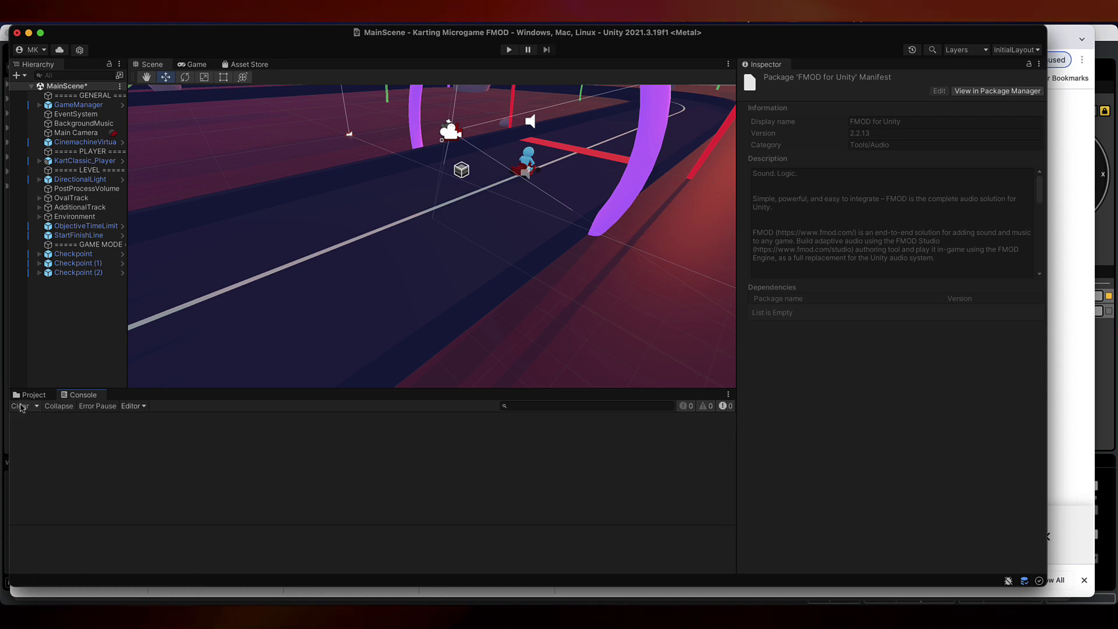
- Play the kart game, drive forward with W, then stop Play mode
click(508, 50)
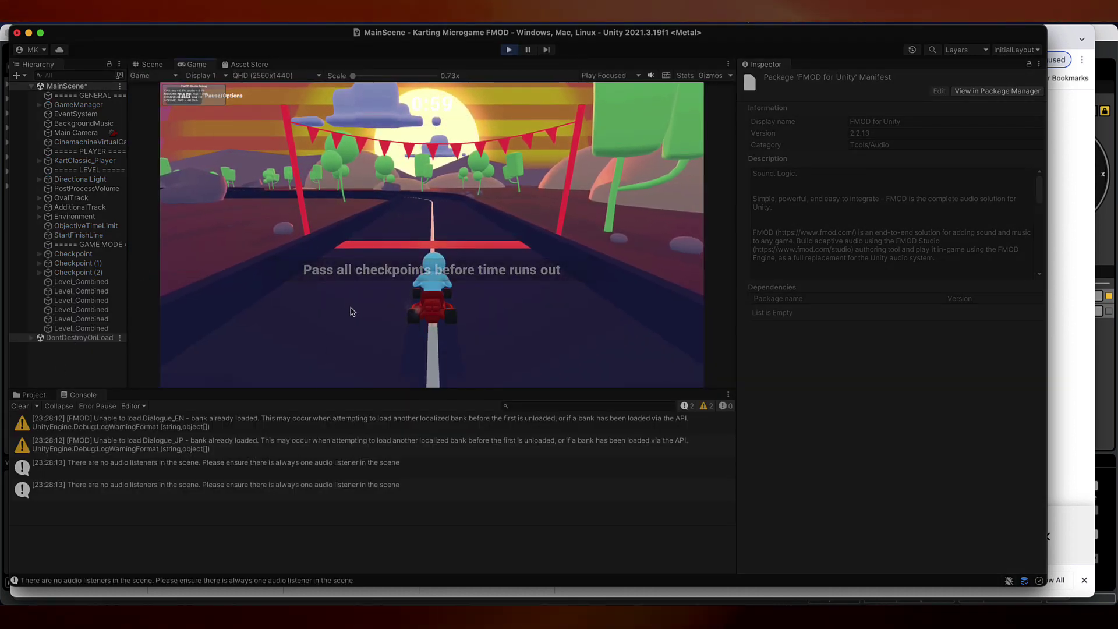
key(w)
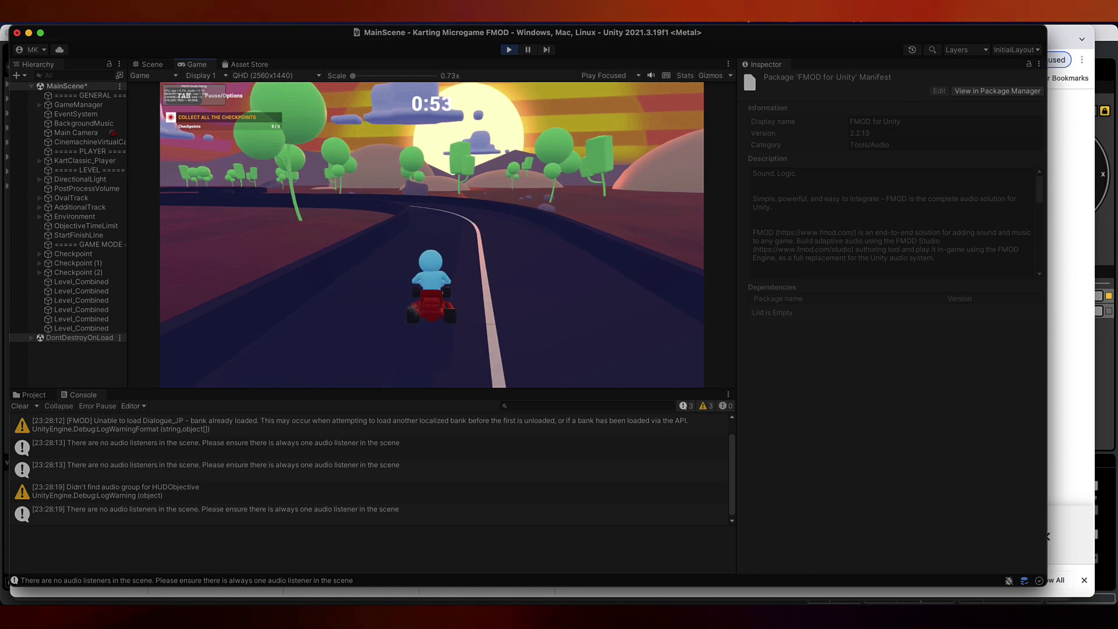
key(super+p)
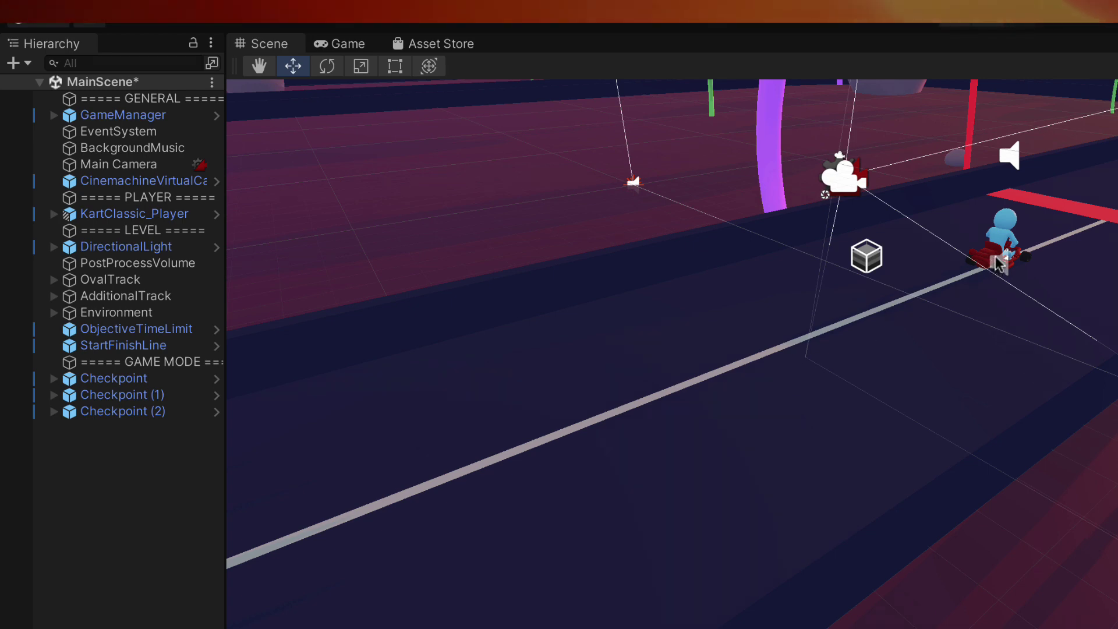
- Select the ArcadeEngineAudio child of KartClassic_Player, then switch over to FMOD Studio
click(140, 216)
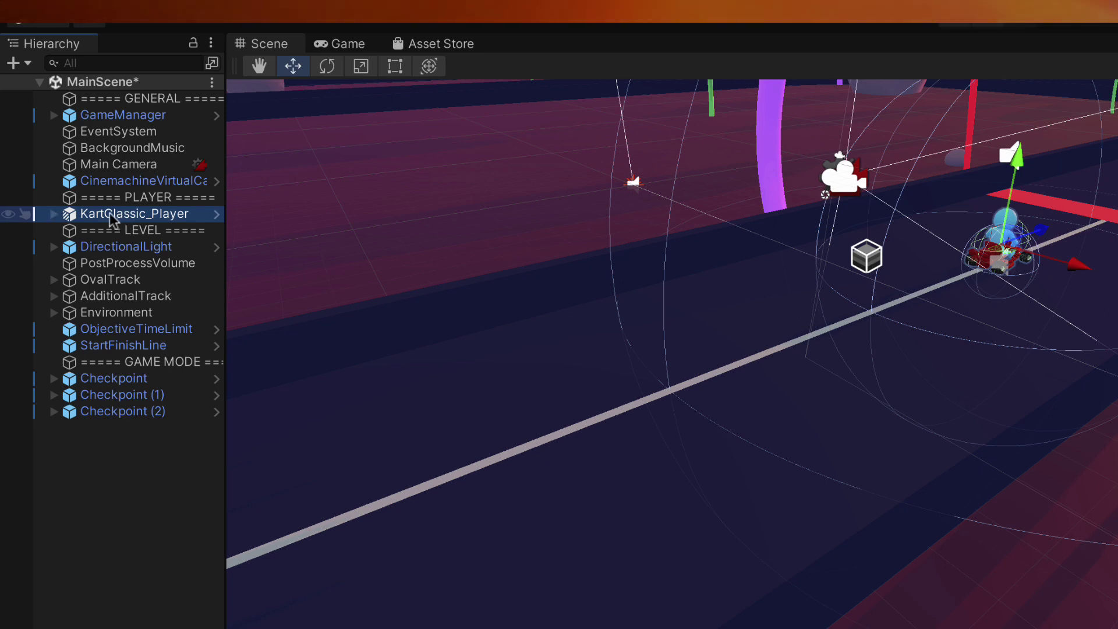
click(53, 216)
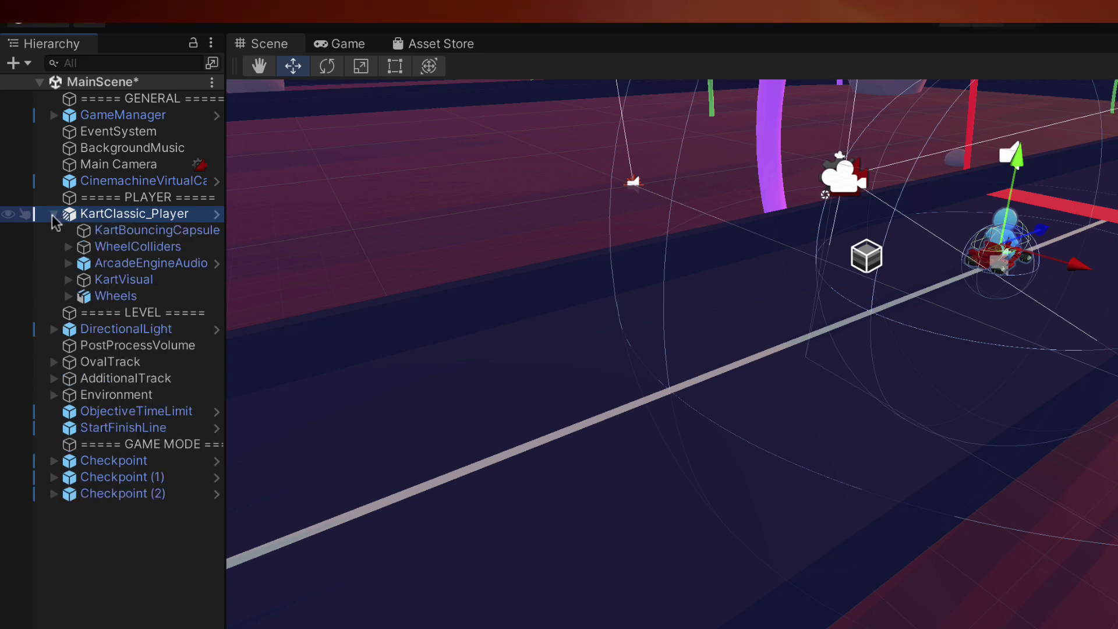
click(144, 265)
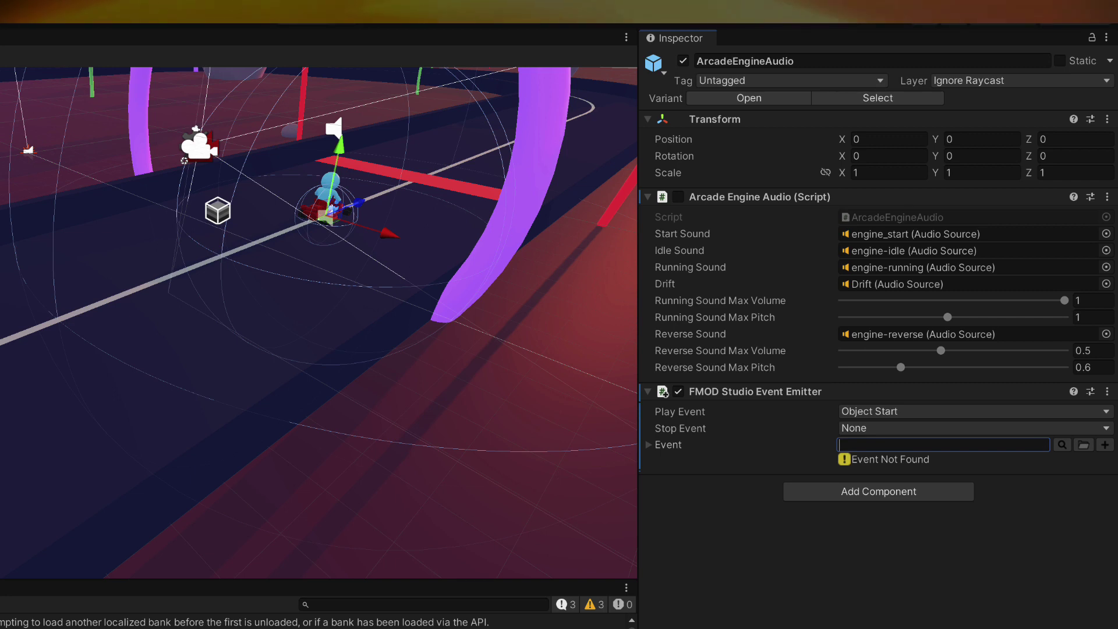
key(super+Tab)
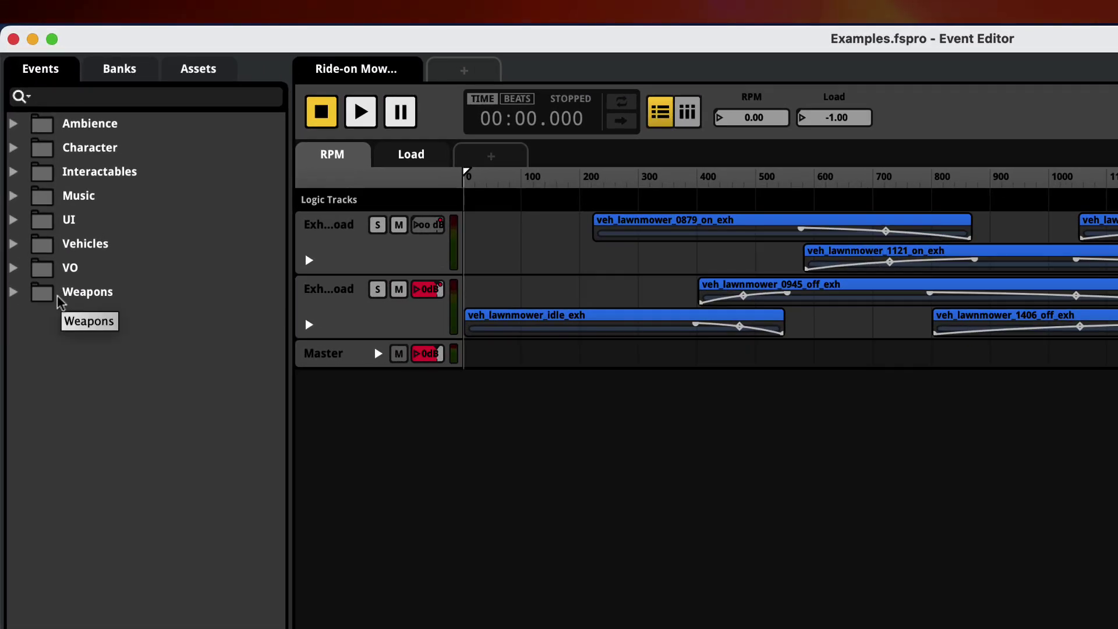
- Assign event:/Vehicles/Ride-on Mower to the emitter's event
click(11, 268)
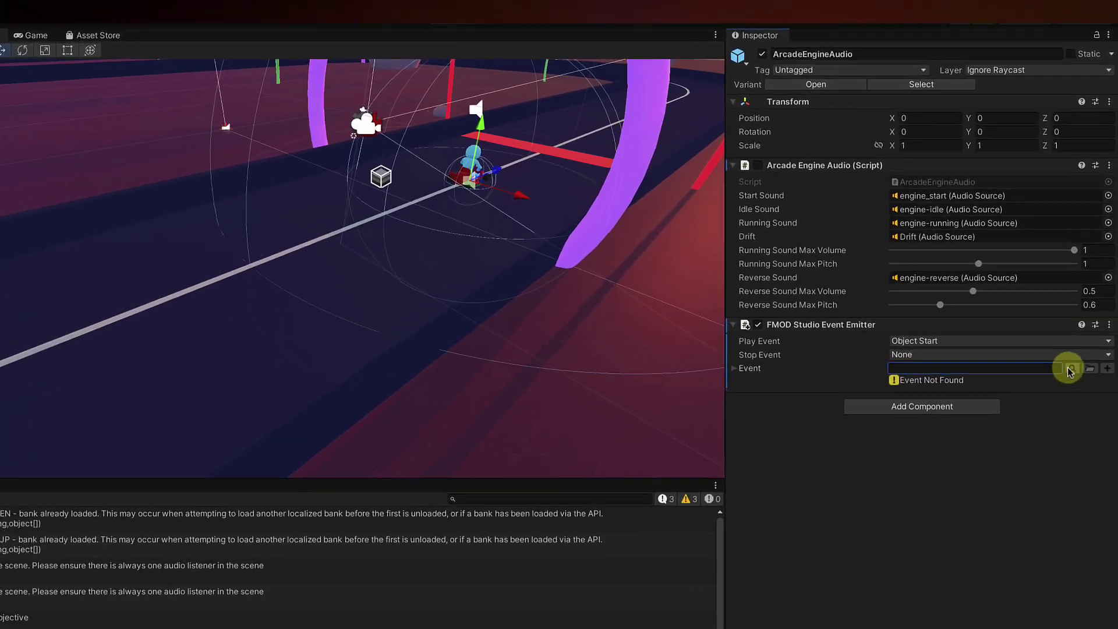
click(1066, 393)
click(889, 494)
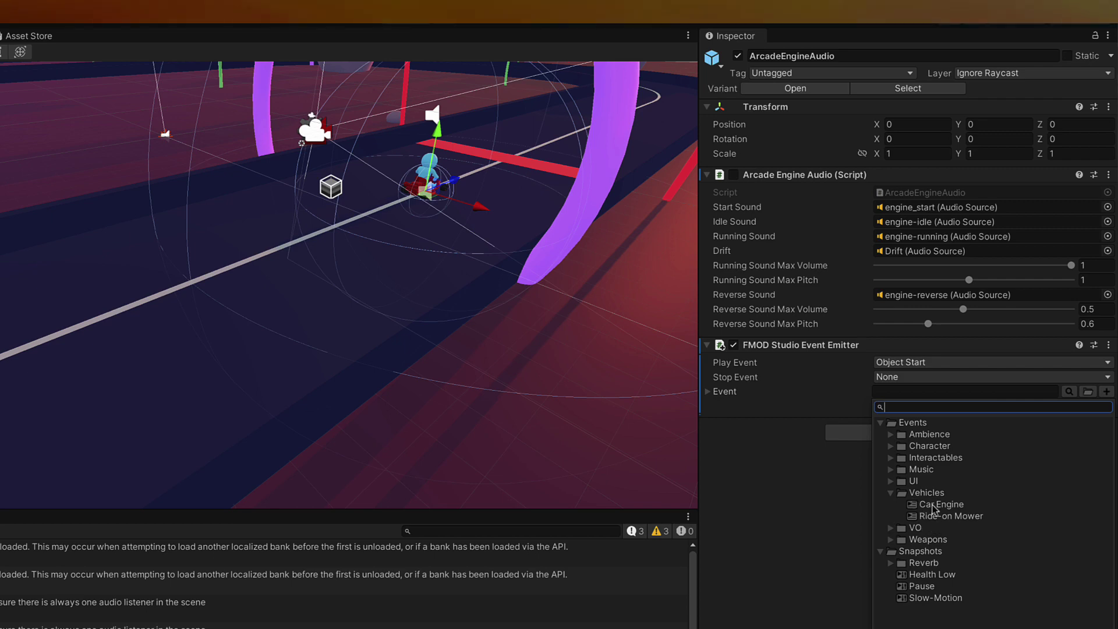
click(973, 517)
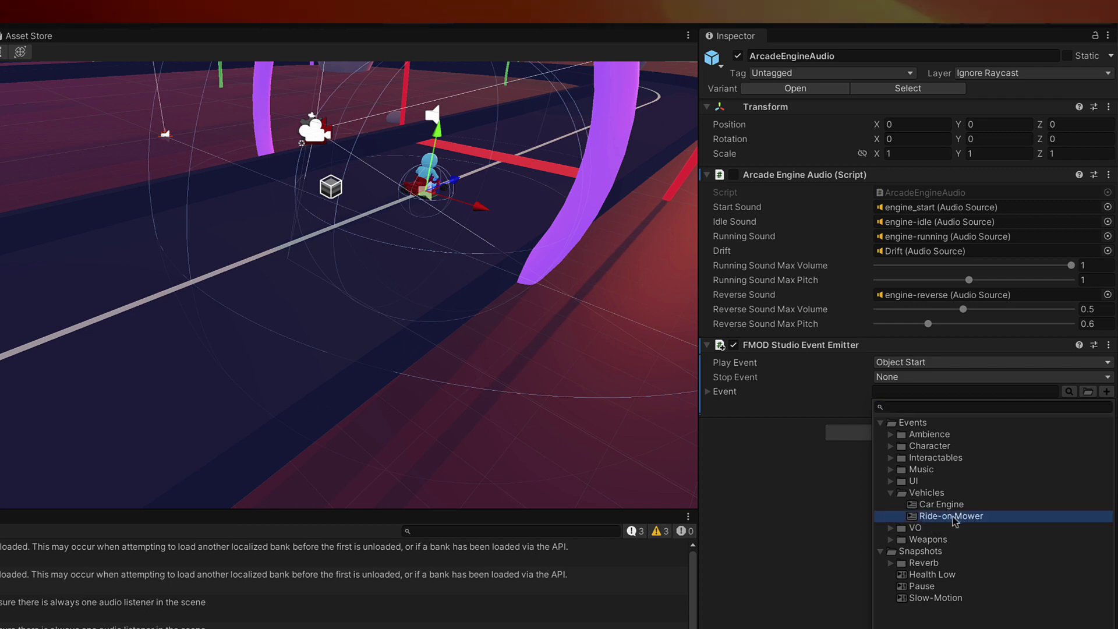
double_click(955, 517)
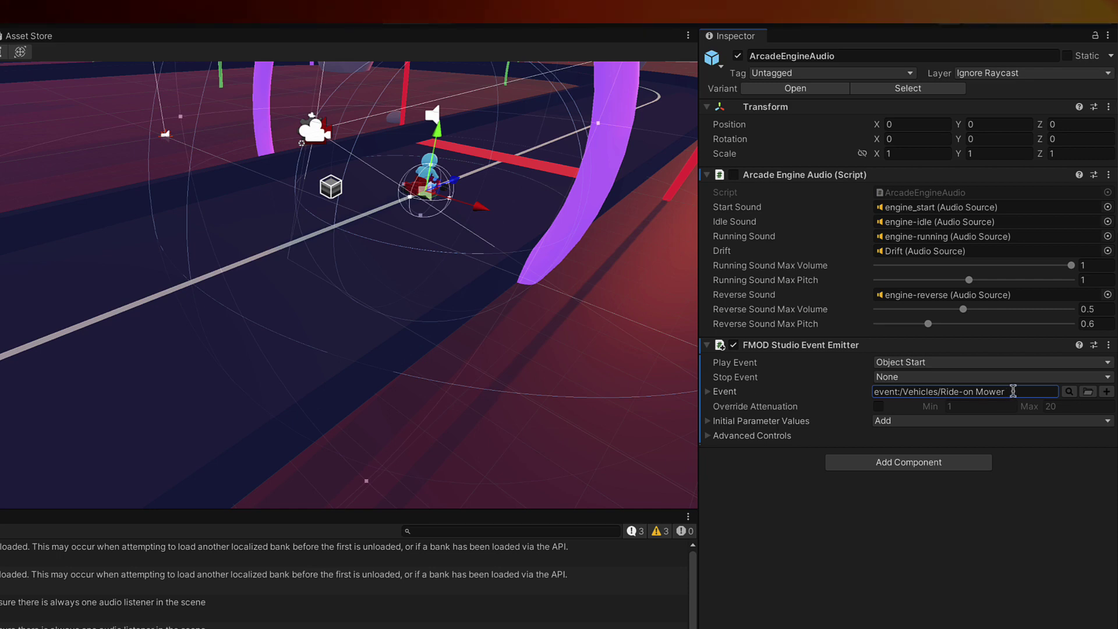
- Add RPM to the emitter's initial parameter values and set it to 1000
click(963, 445)
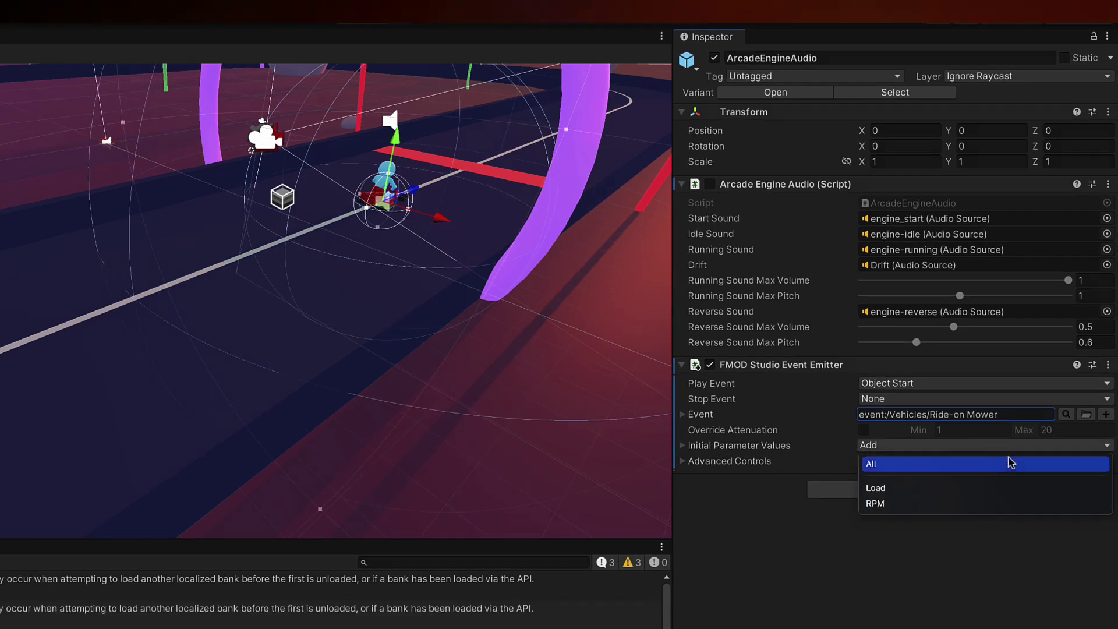
click(964, 505)
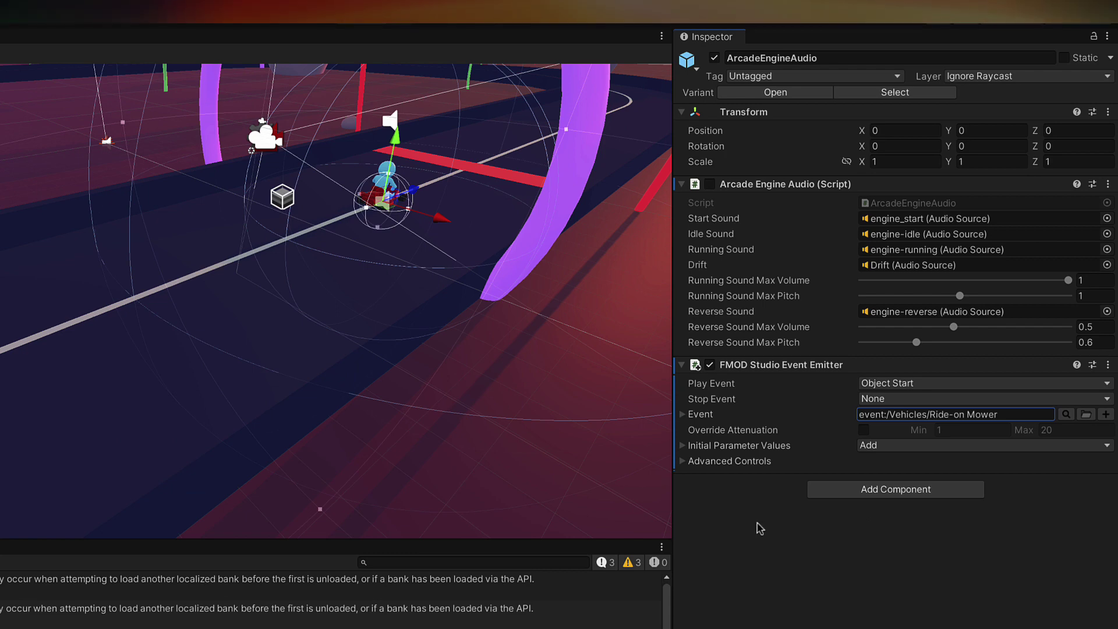
click(681, 447)
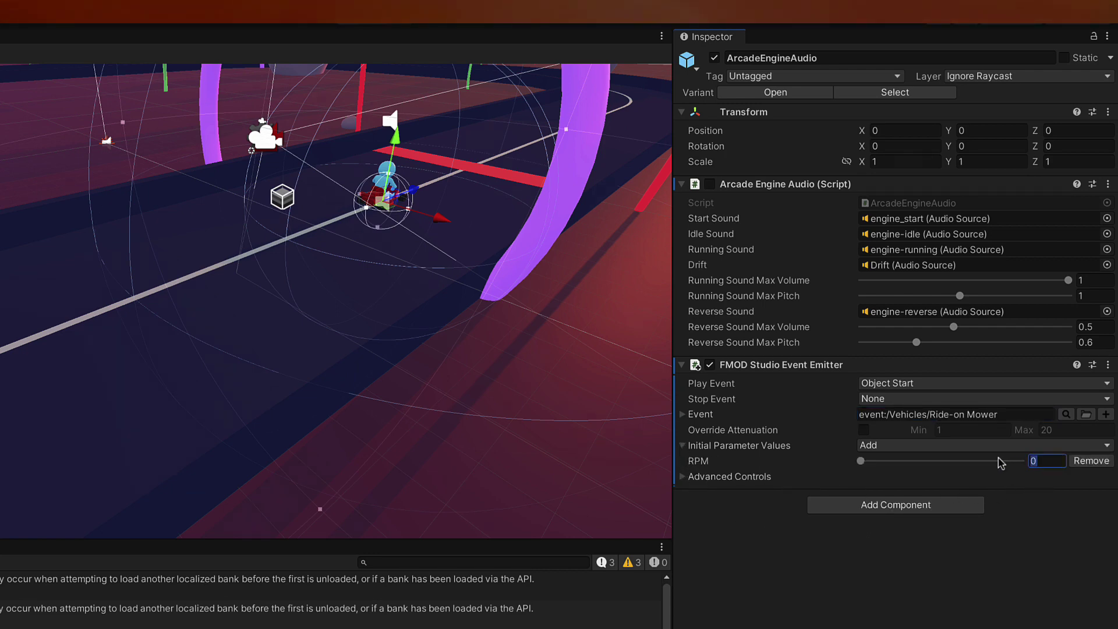
text(1000)
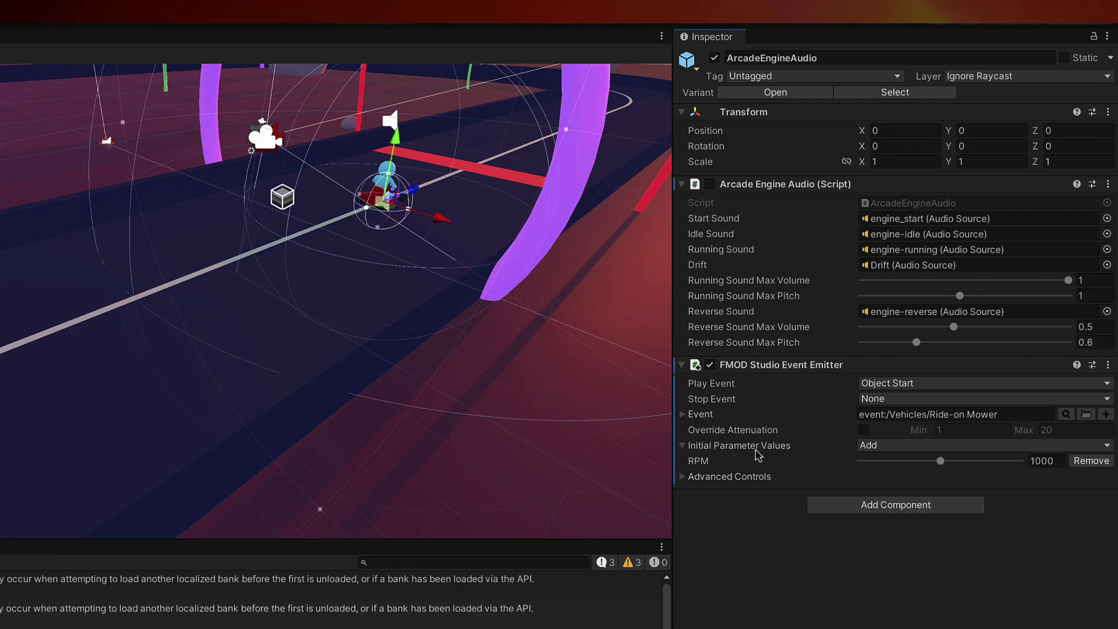
key(super+Tab)
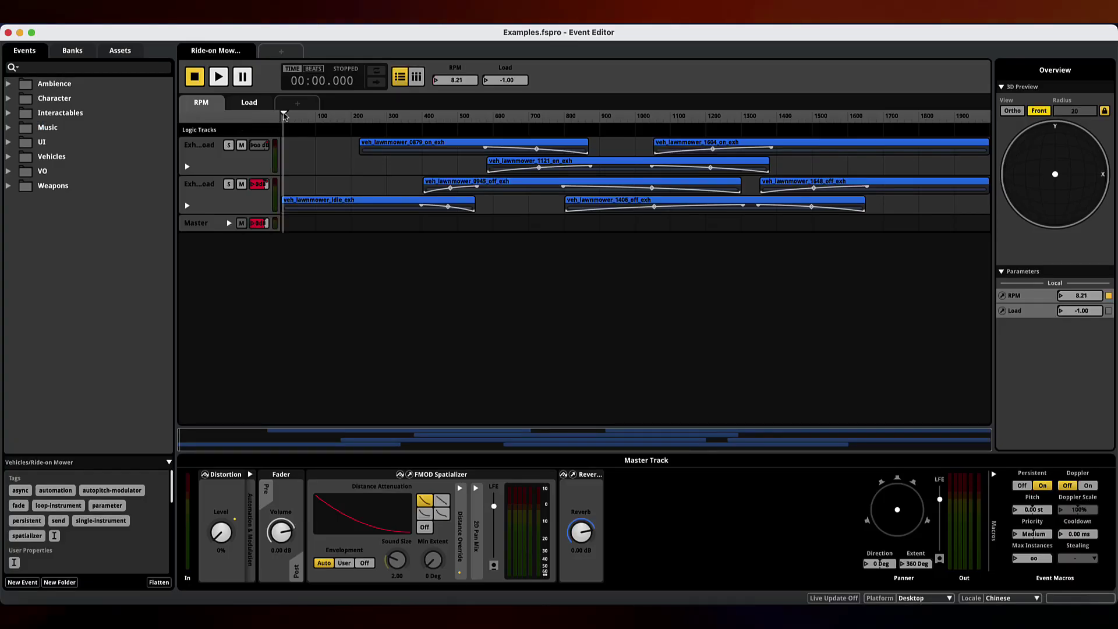
drag(341, 126, 456, 158)
drag(524, 164, 635, 196)
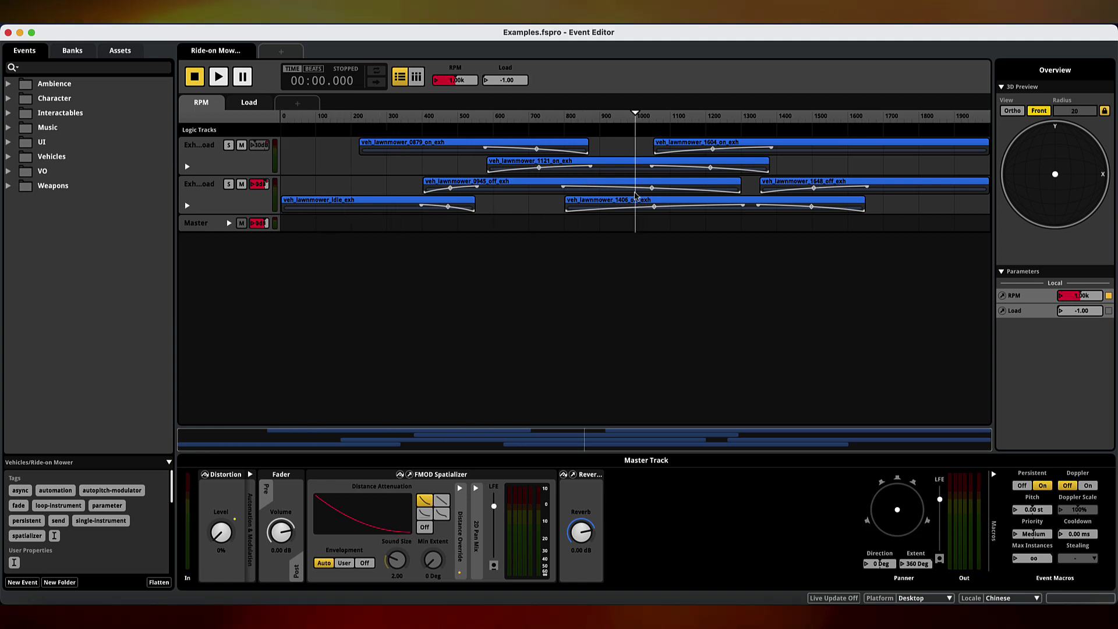
key(super+Tab)
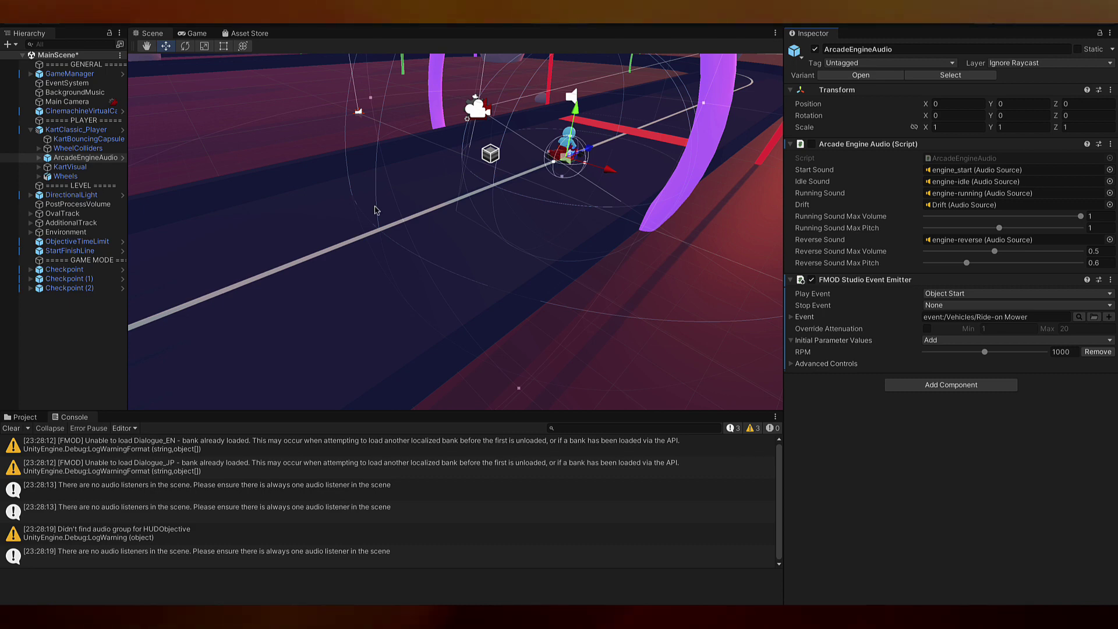
click(362, 344)
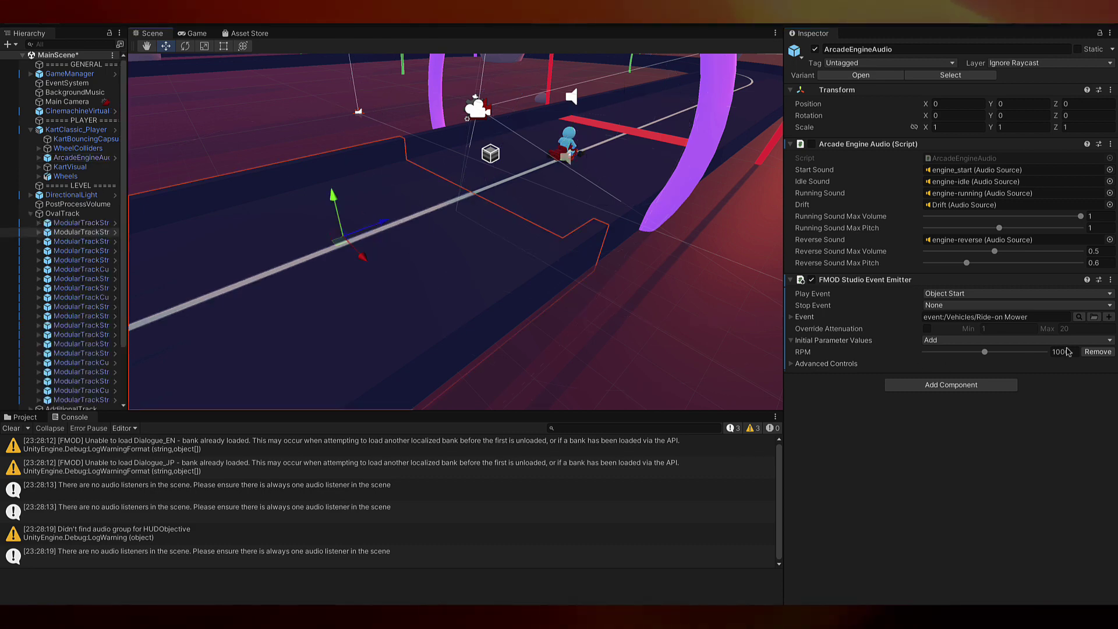
click(536, 25)
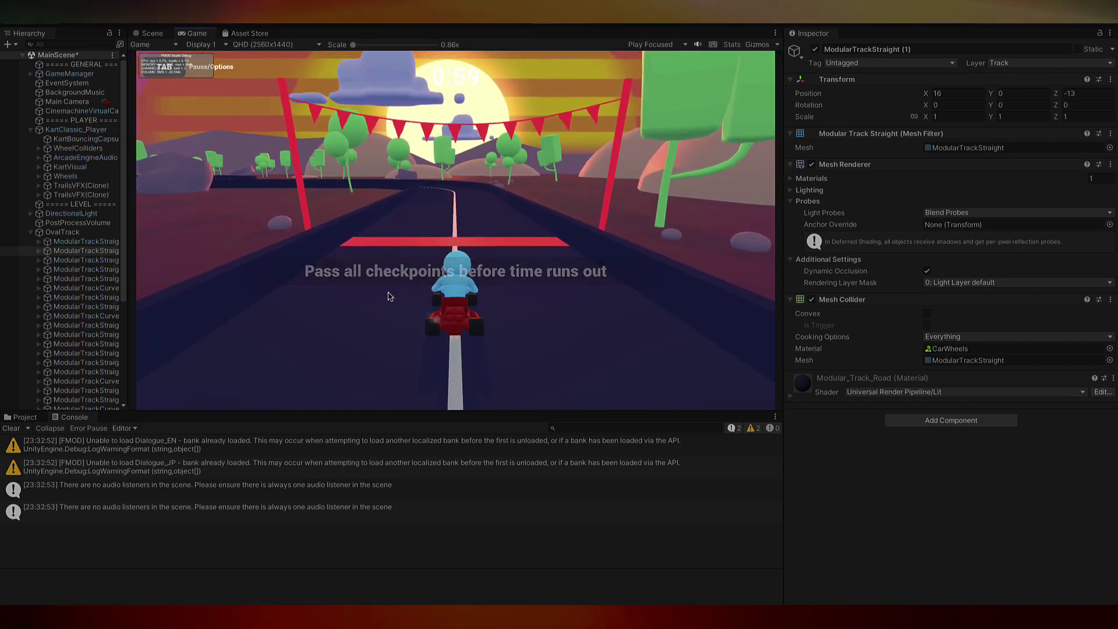
key(Up)
key(Up)
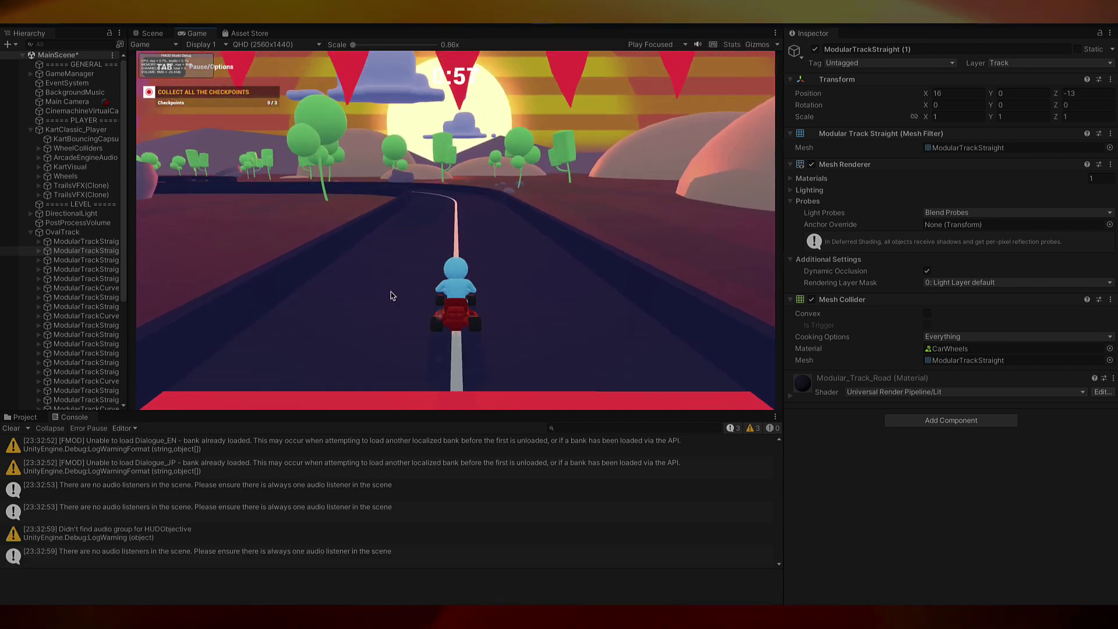
key(Up)
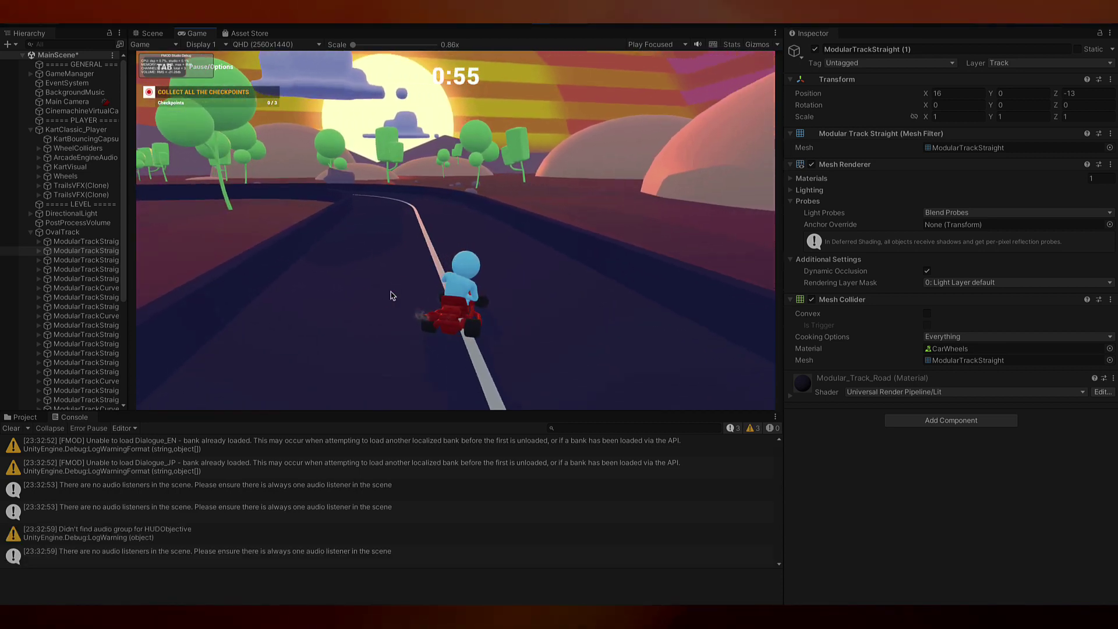
key(Up)
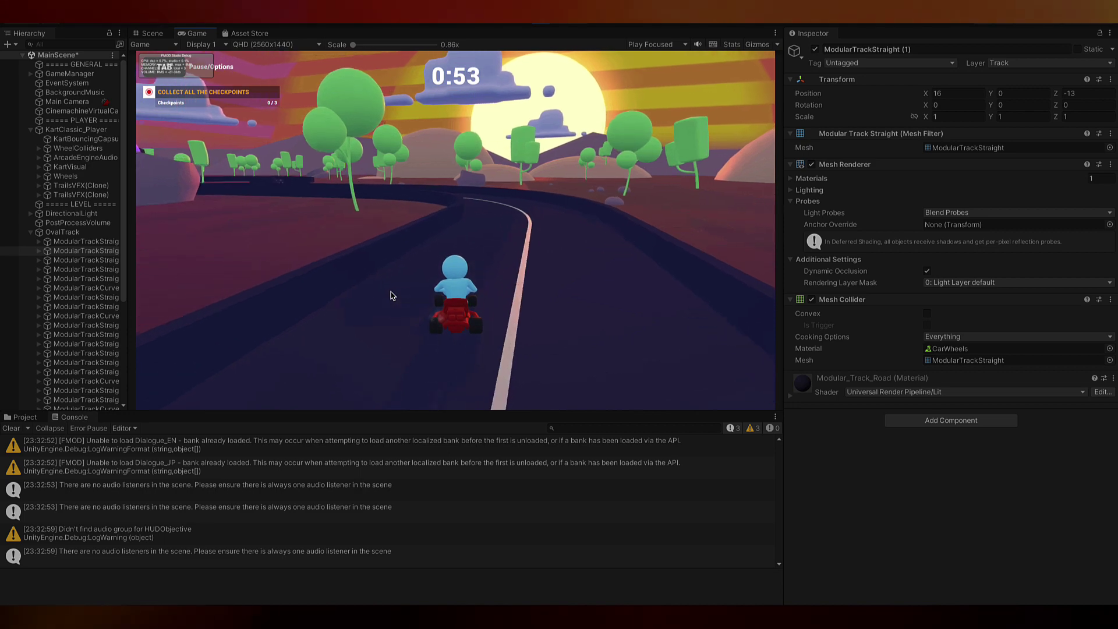
key(ctrl+p)
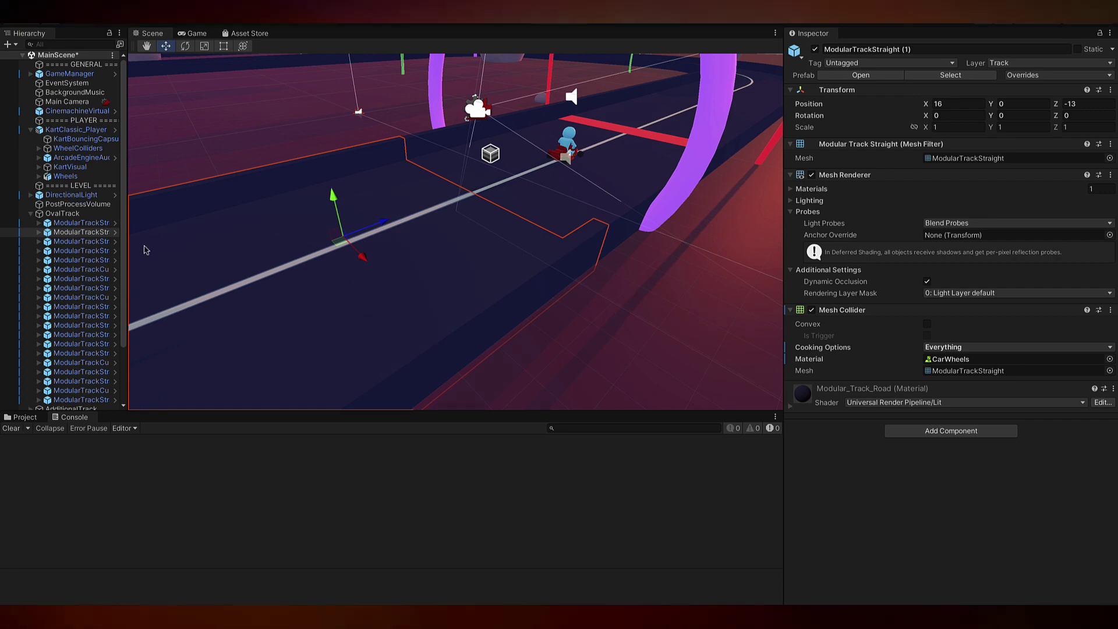
- Collapse OvalTrack, select ArcadeEngineAudio, and show the project's asset folders
click(31, 214)
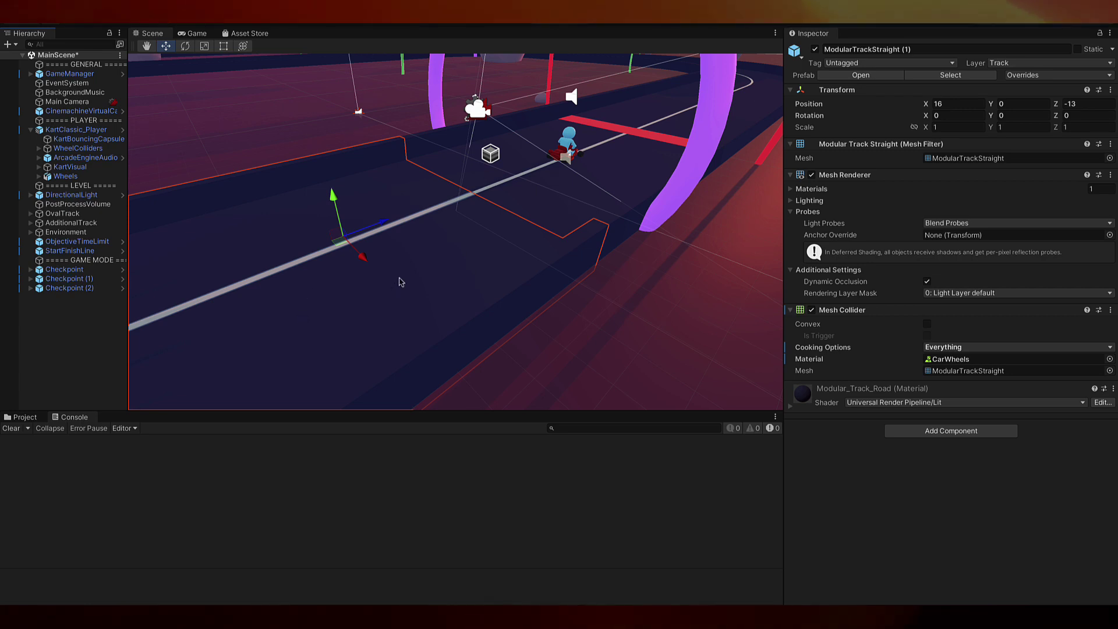
click(418, 240)
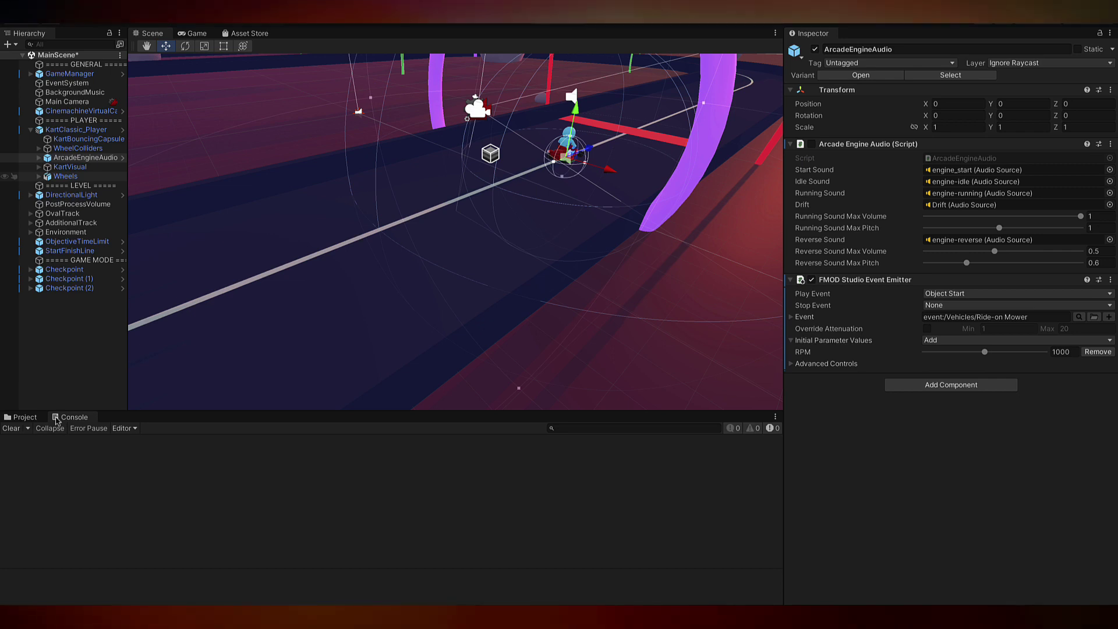
click(27, 417)
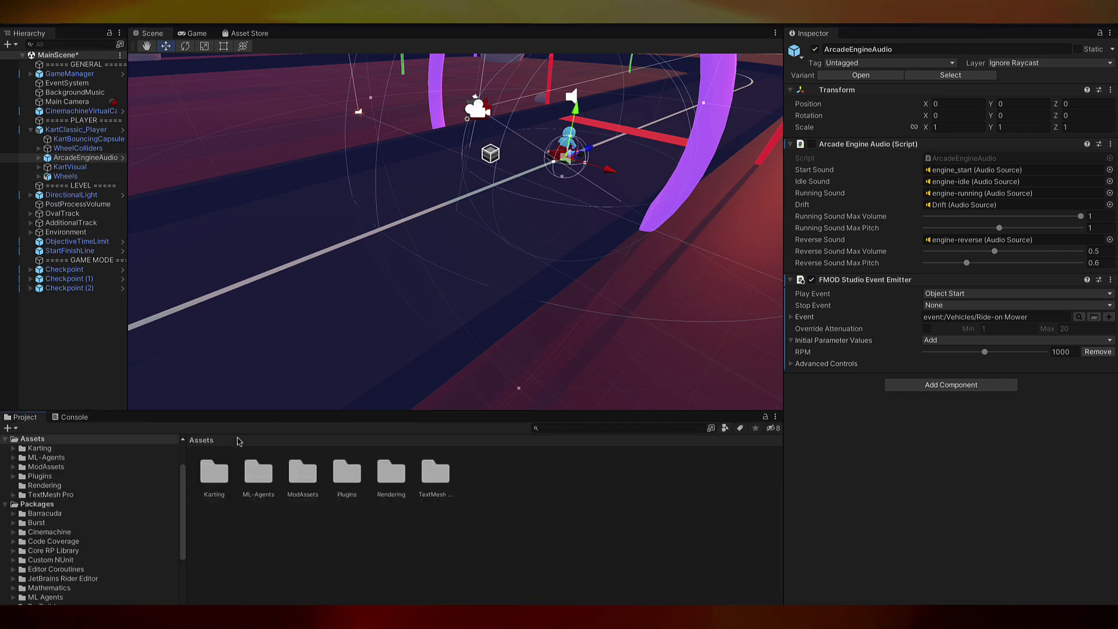
- Open Assets > Karting and shrink the icon-size slider to list view
click(58, 448)
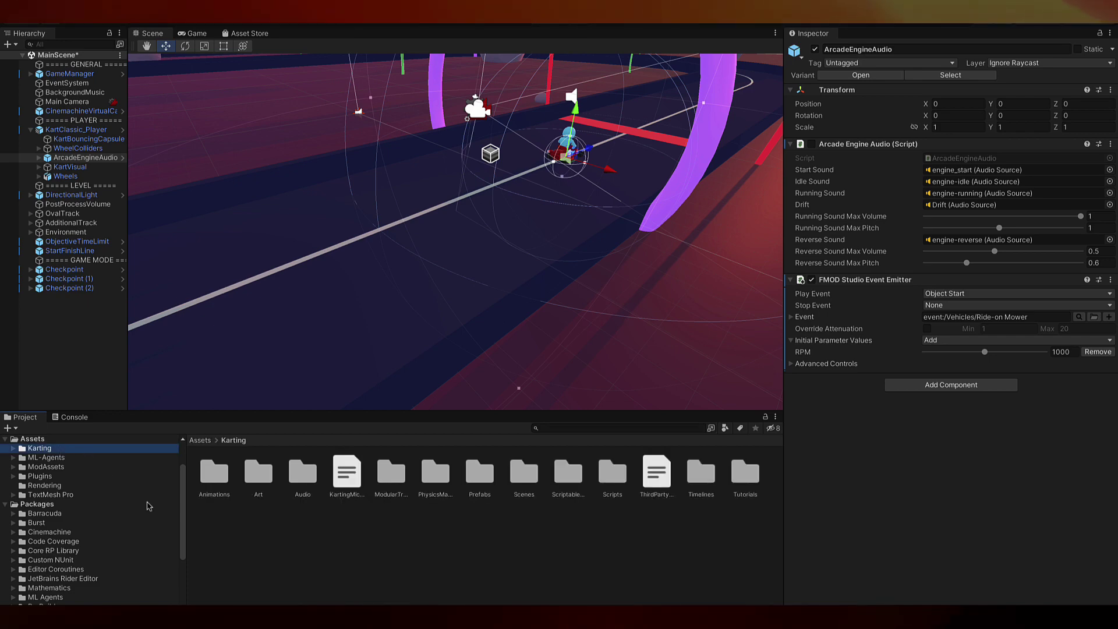
click(775, 417)
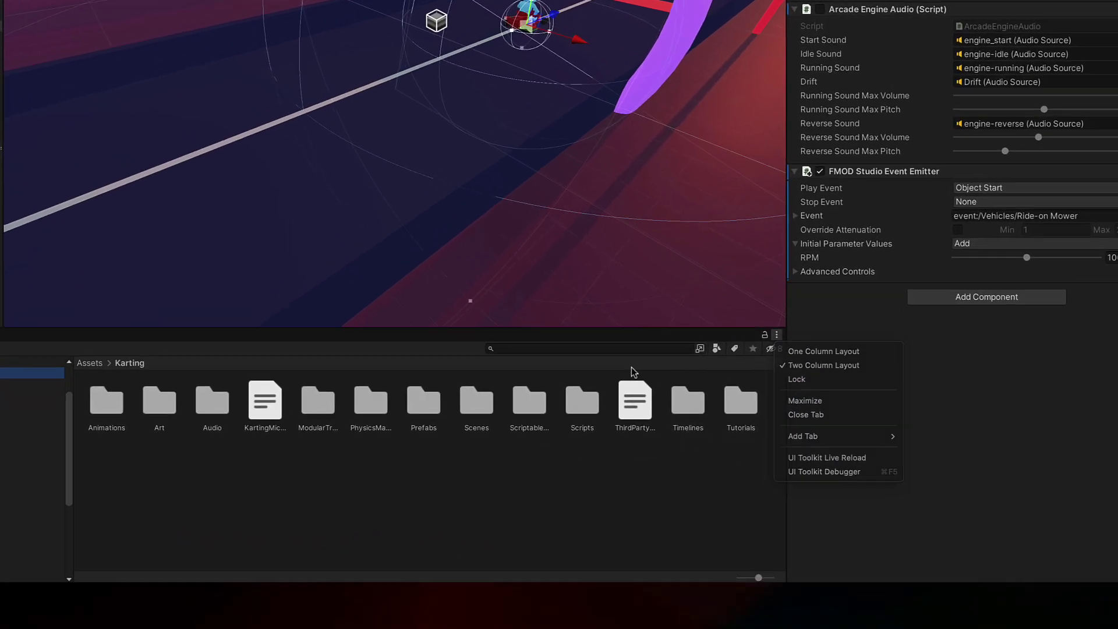
click(634, 372)
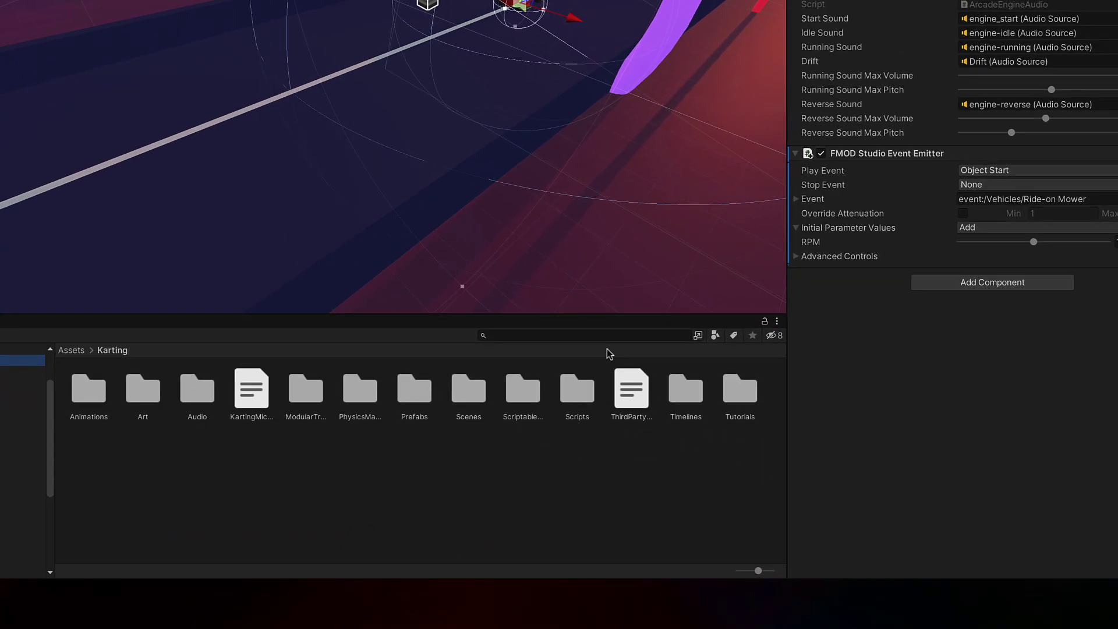
drag(759, 571, 720, 576)
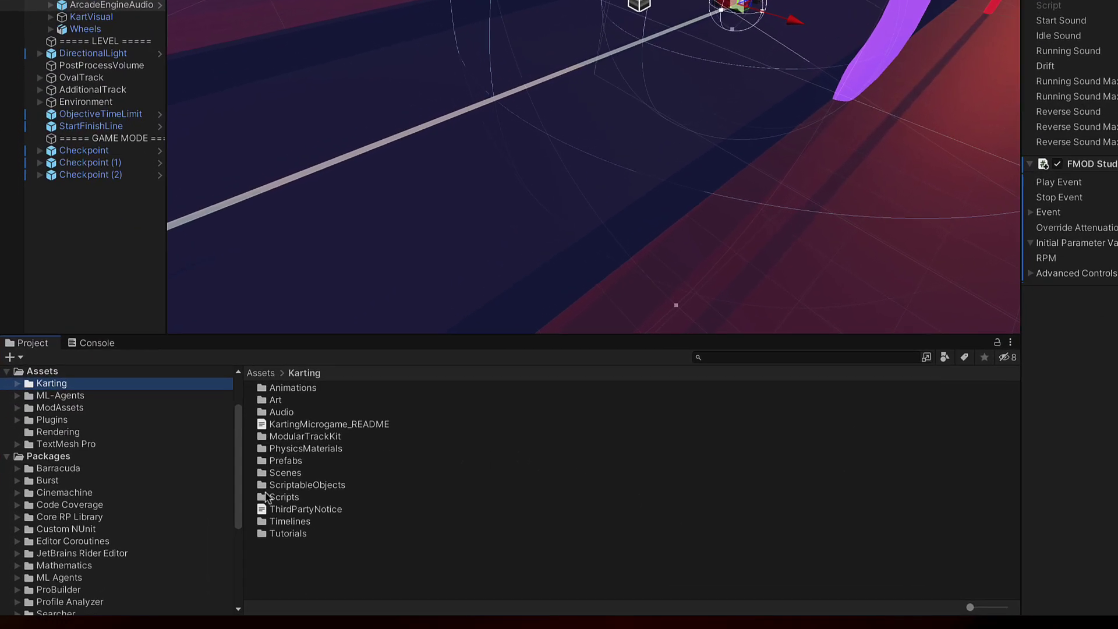
- Add FMODUnity to the KartGame.asmdef Assembly Definition References
click(76, 467)
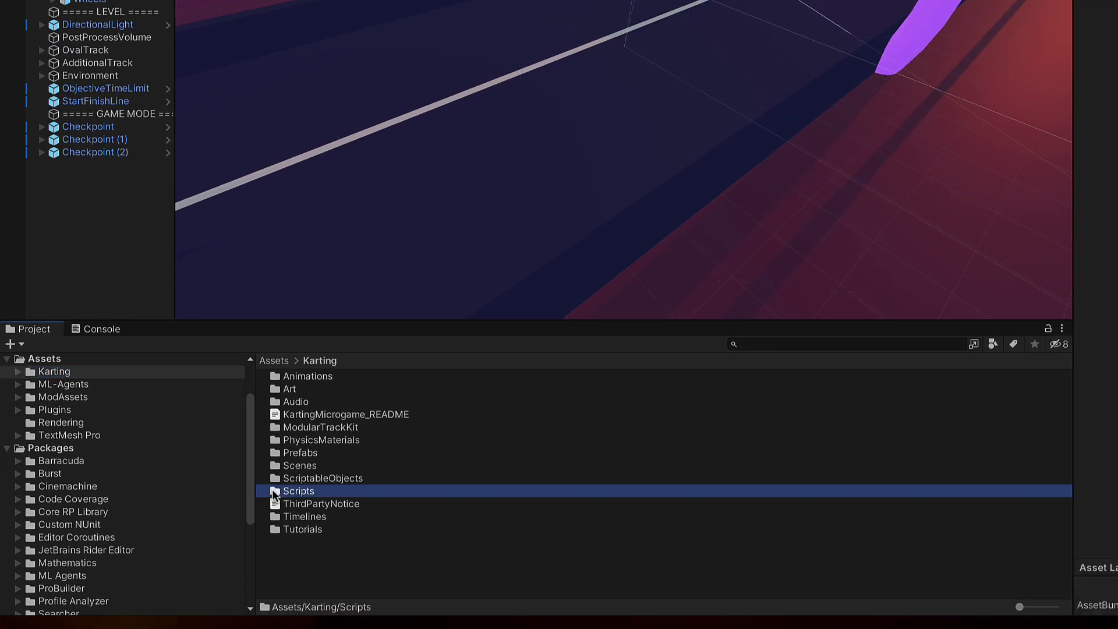
double_click(274, 493)
click(310, 493)
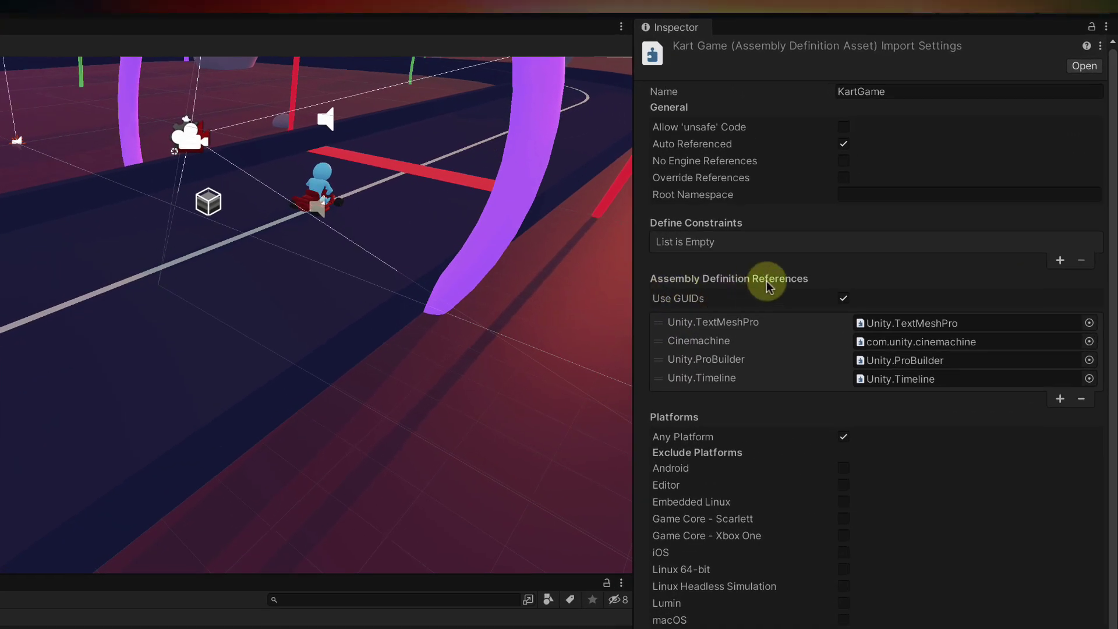
mouse_move(789, 285)
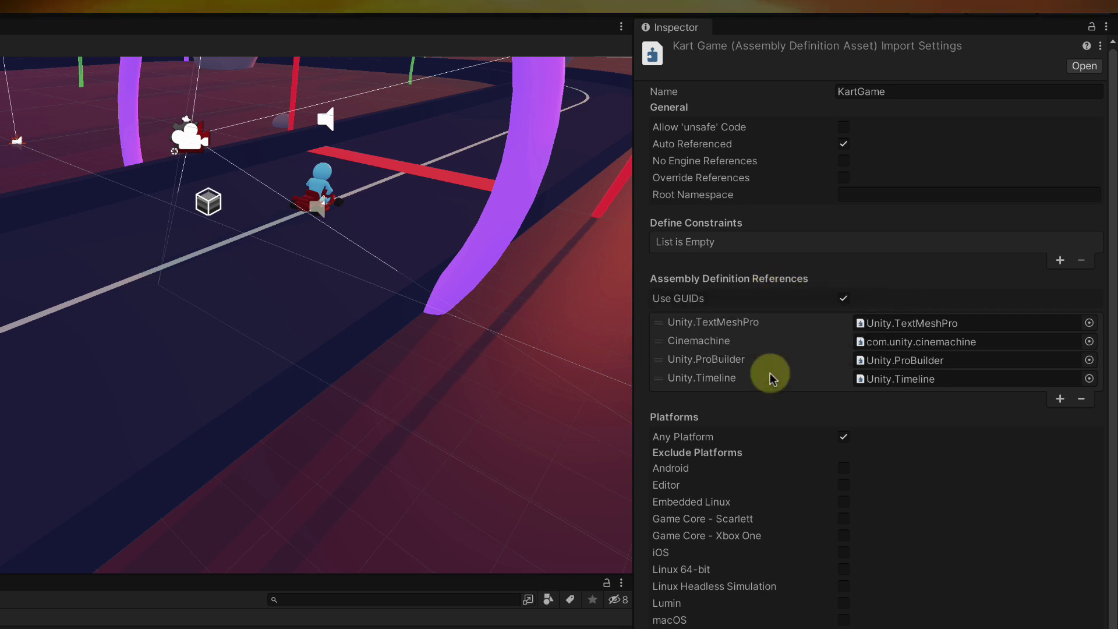
click(1060, 399)
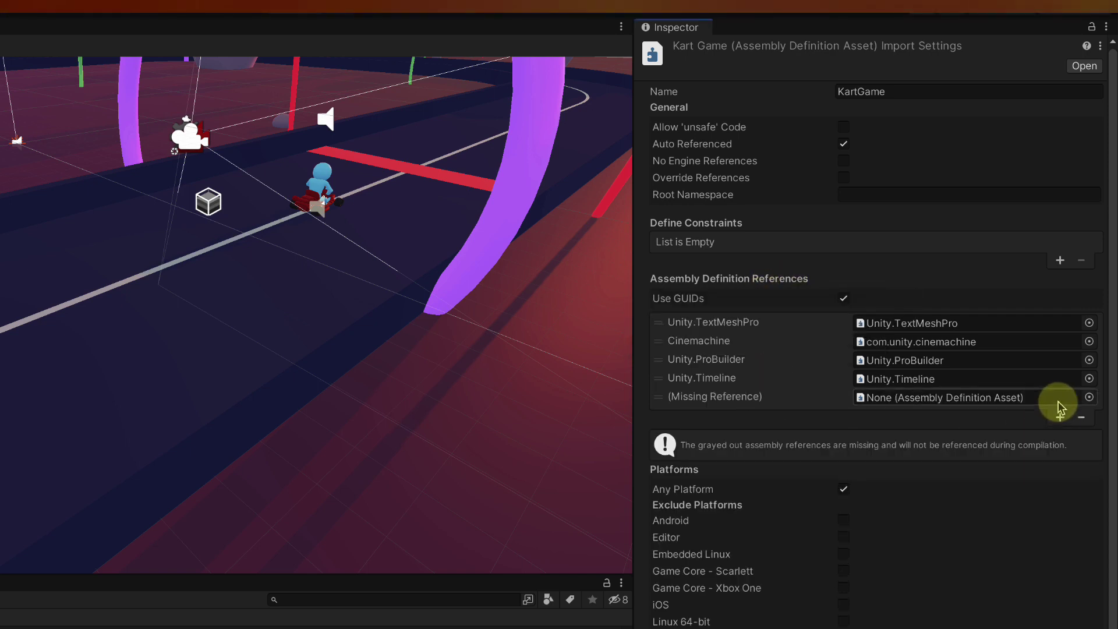
click(1089, 398)
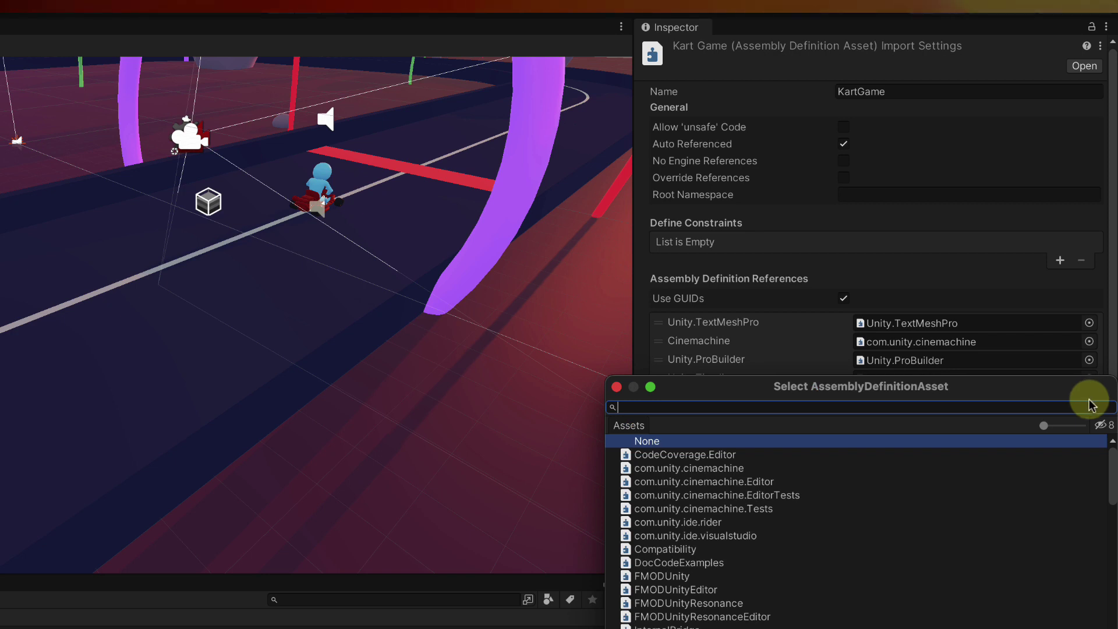
double_click(654, 577)
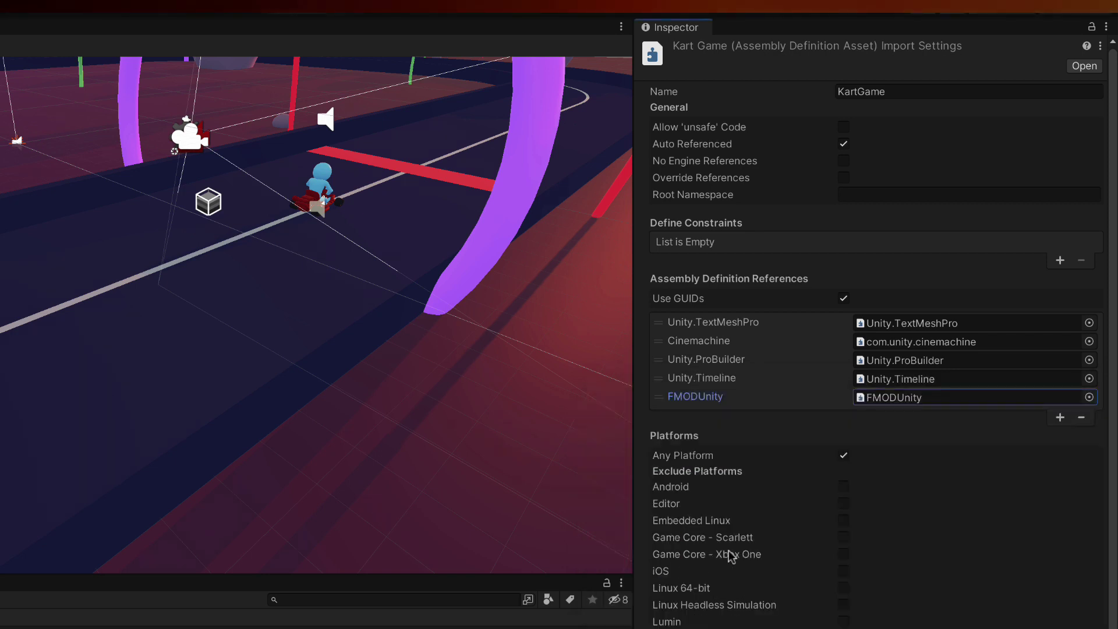
- Close the FMOD Setup Wizard and widen the Scene view
scroll(915, 508, down, 5)
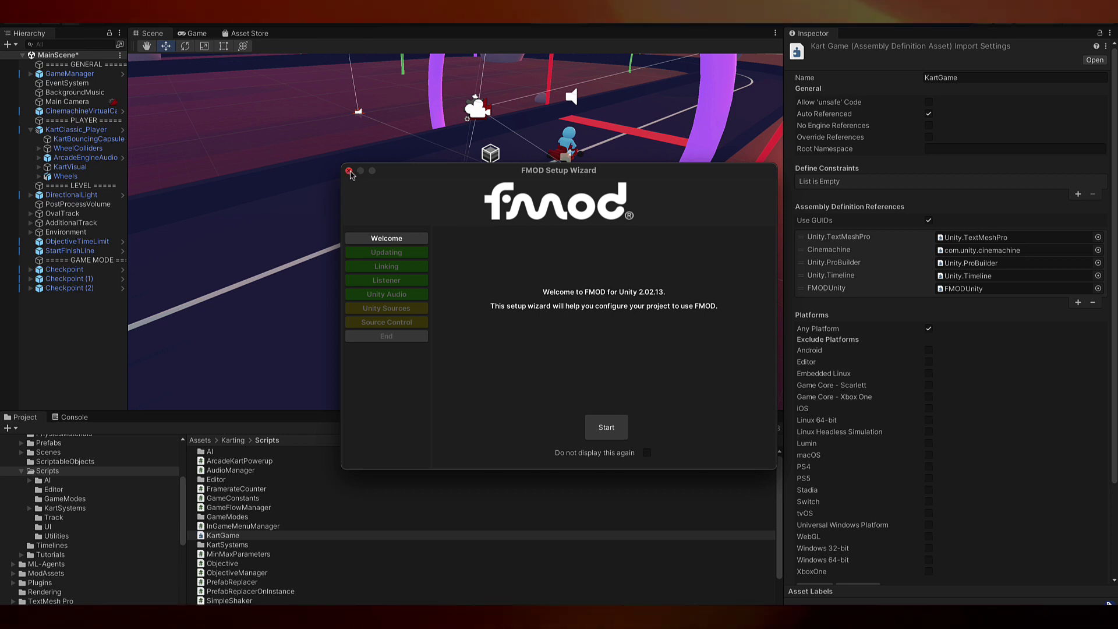
click(349, 172)
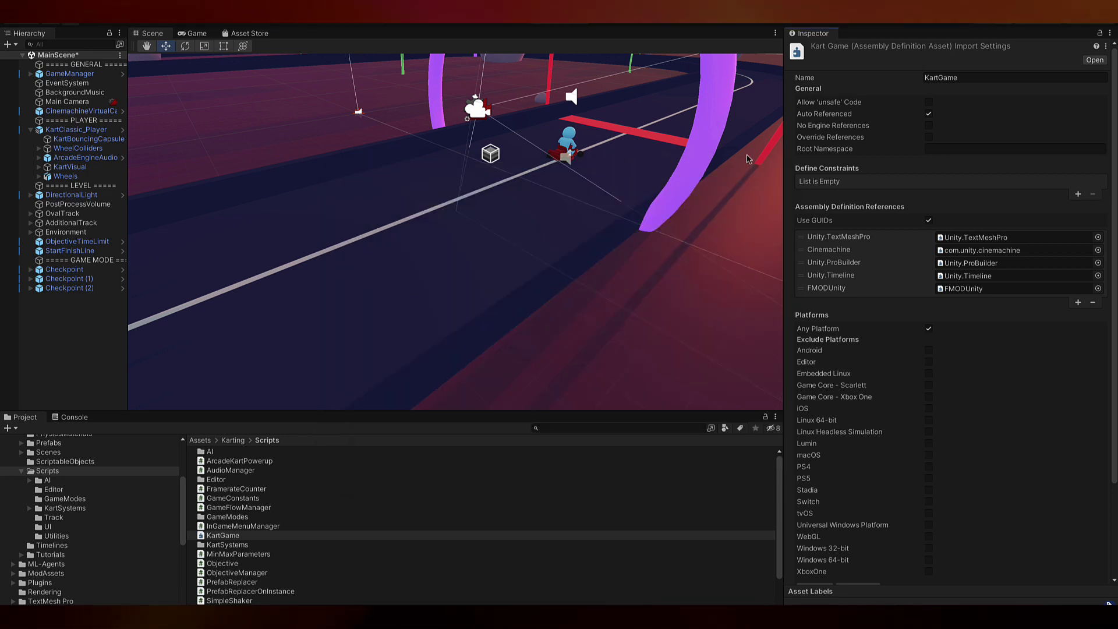
drag(783, 102, 869, 103)
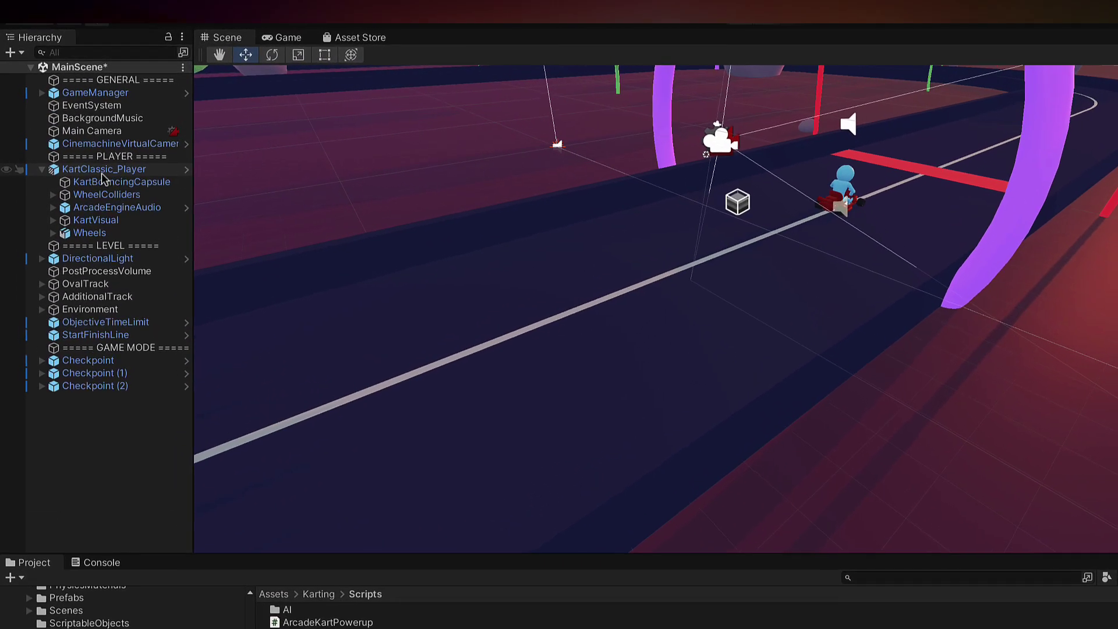
- Select the kart's ArcadeEngineAudio object and locate its script asset in the Project
click(102, 170)
click(103, 207)
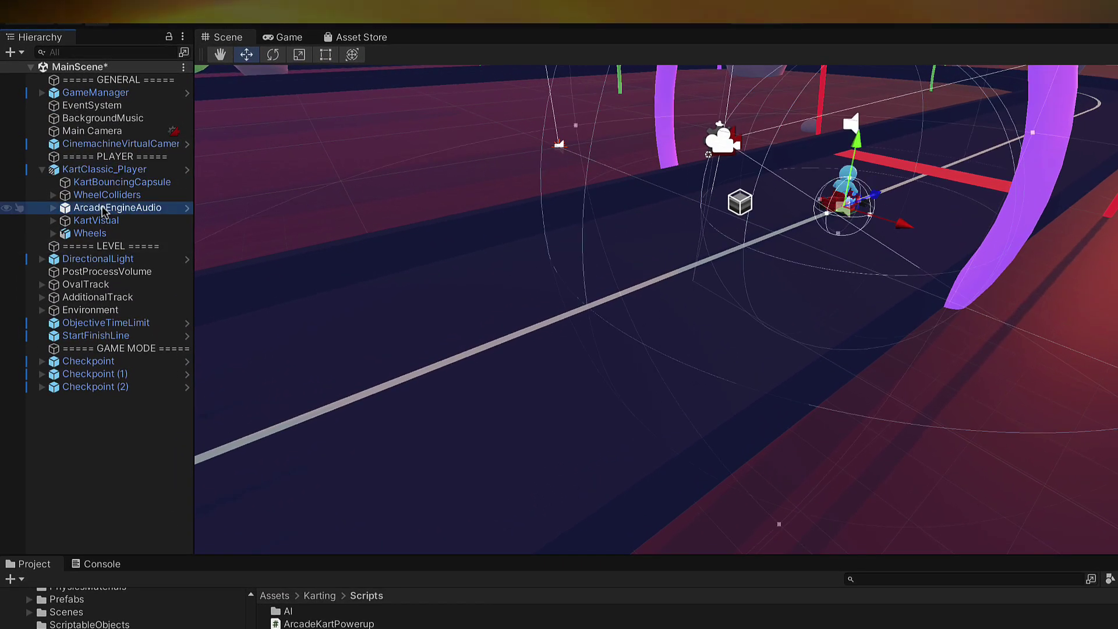
click(1002, 167)
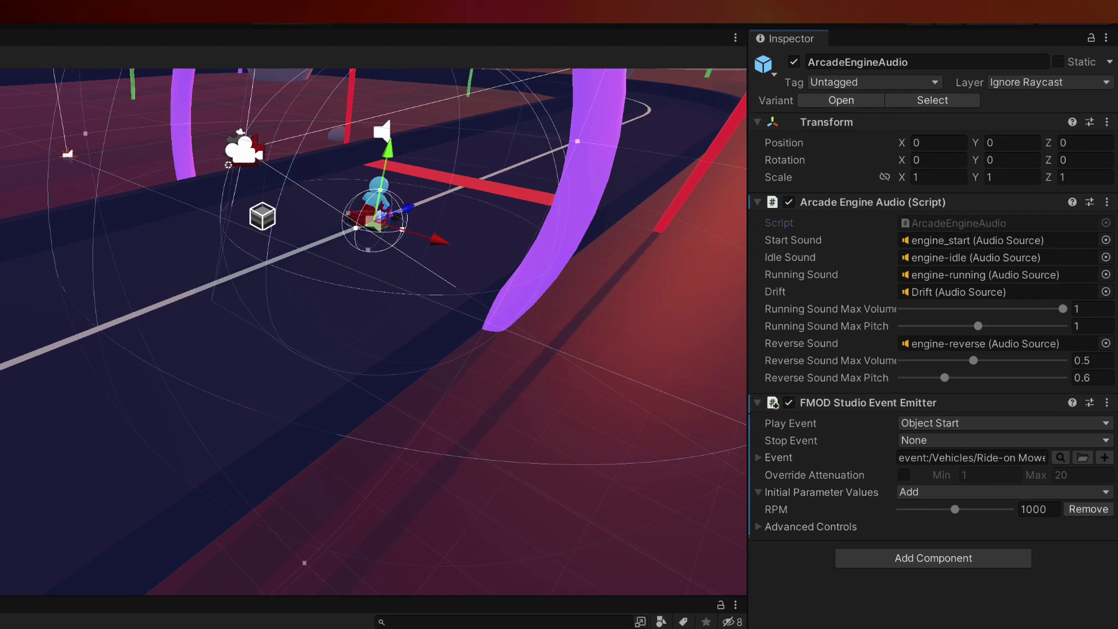
click(414, 344)
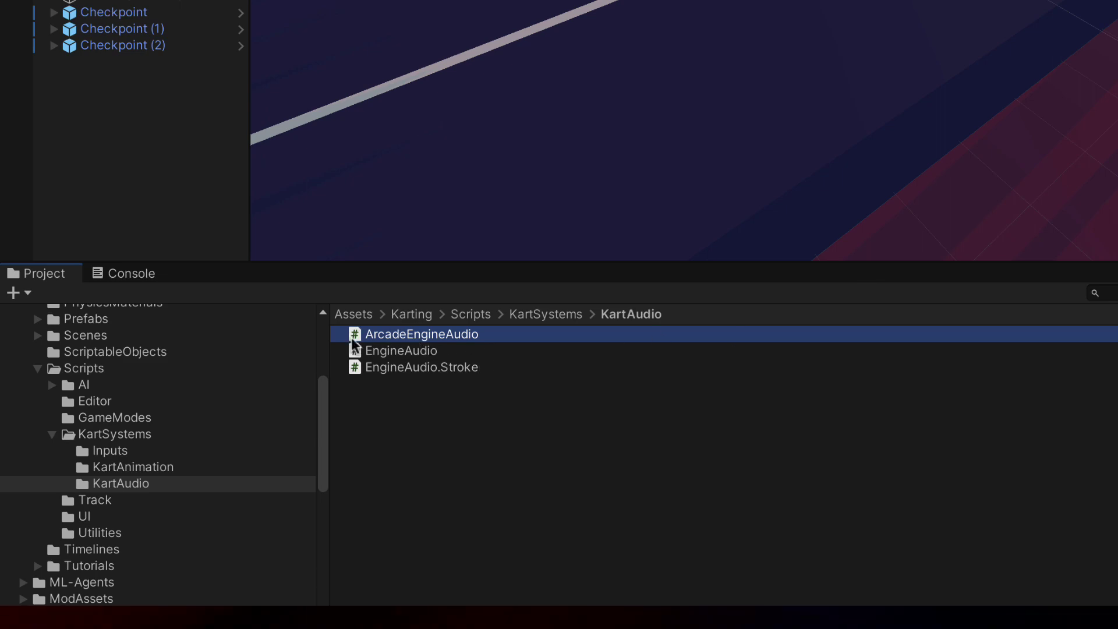
- Open the Arcade Engine Audio script for editing from its component menu
click(86, 157)
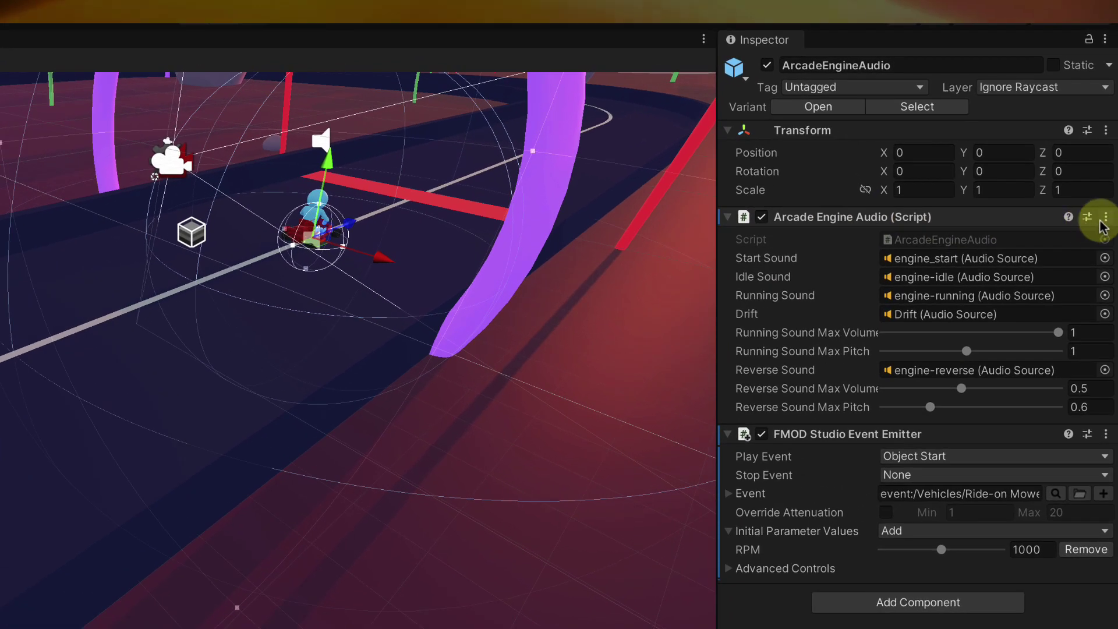
click(1110, 144)
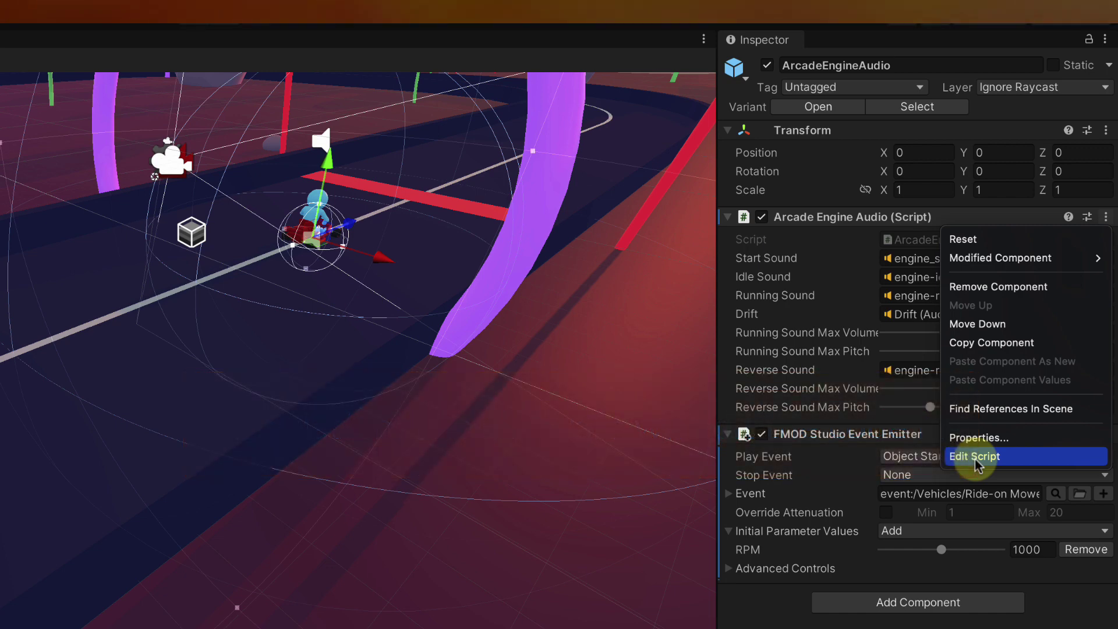
click(975, 456)
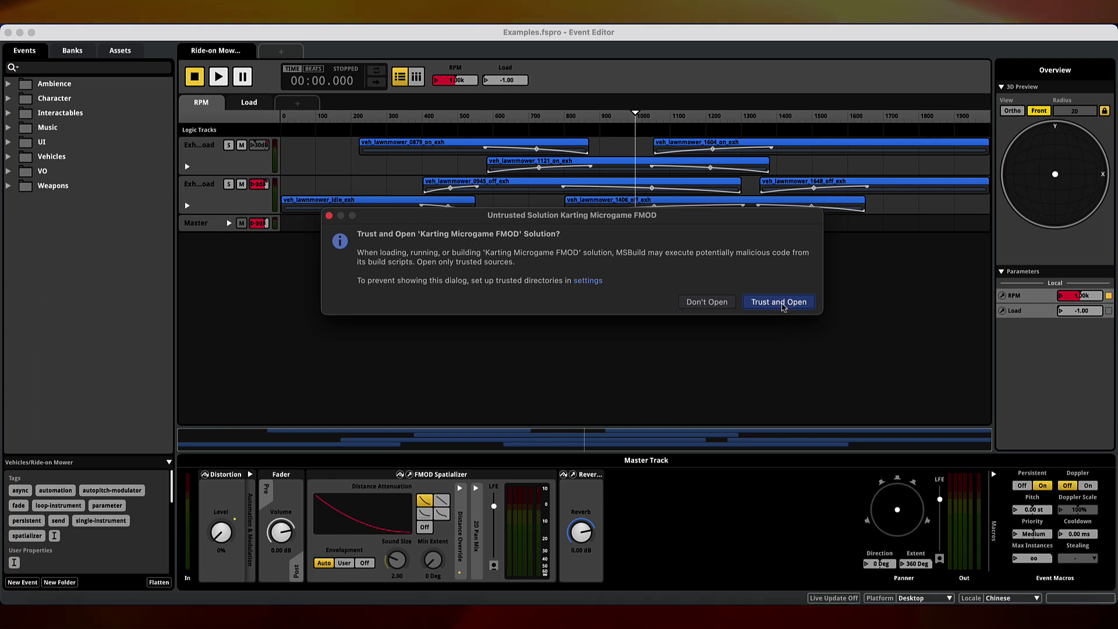
- Trust the solution and replace ArcadeEngineAudio.cs with the new speed-driven RPM script
click(780, 302)
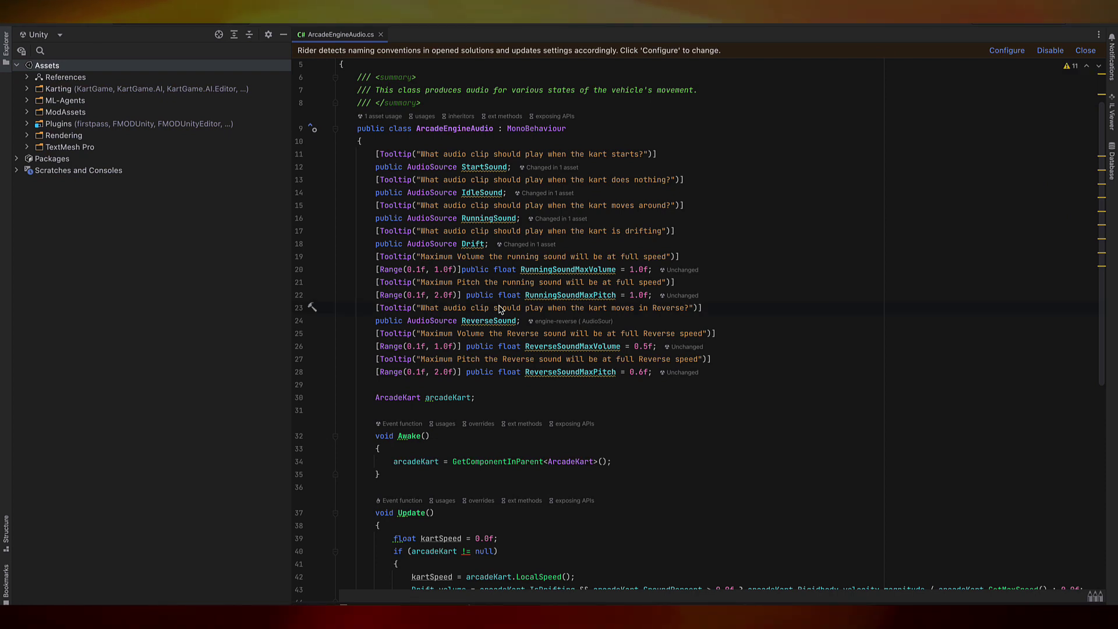
key(ctrl+a)
key(BackSpace)
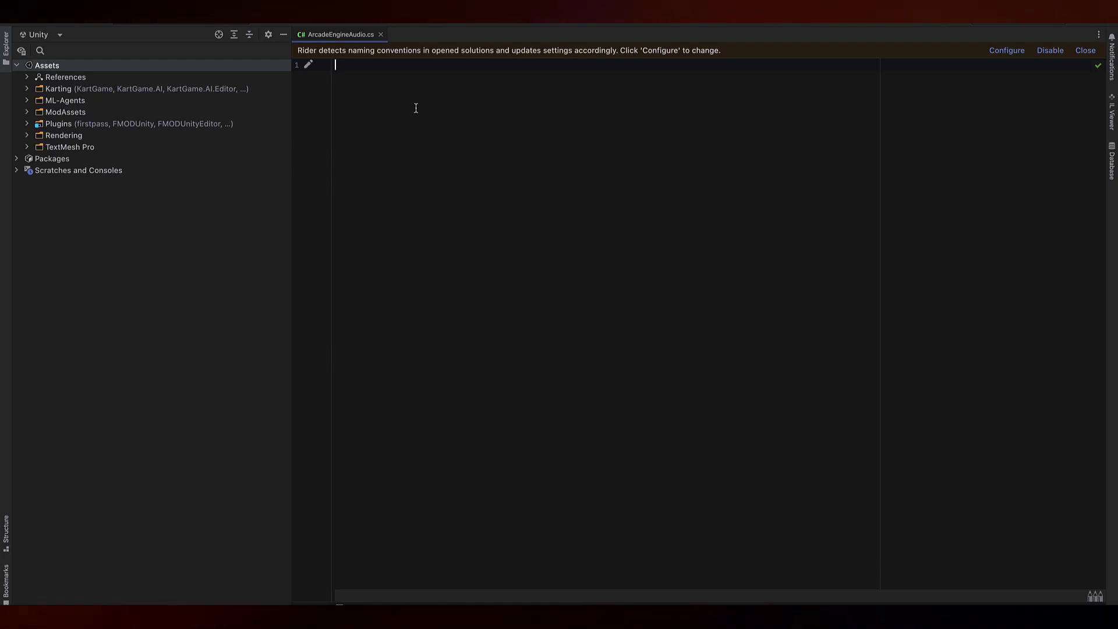
text(using UnityEngine;  namespace KartGame.KartSystems {     /// <summary>     /// This class produces audio for various states of the vehicle's movement.     /// </summary>     public class ArcadeEngineAudio : MonoBehaviour     {         public float minRPM = 0;         public float maxRPM = 5000;         ArcadeKart arcadeKart;          void Awake()         {             arcadeKart = GetComponentInParent<ArcadeKart>();         }          void Update()         {             float kartSpeed     = arcadeKart != null ? arcadeKart.LocalSpeed() : 0;             // set RPM value for the FMOD event             float effectiveRPM = Mathf.Lerp(minRPM, maxRPM, kartSpeed);             var emitter = GetComponent<FMODUnity.StudioEventEmitter>();             emitter.SetParameter("RPM", effectiveRPM);         }     } })
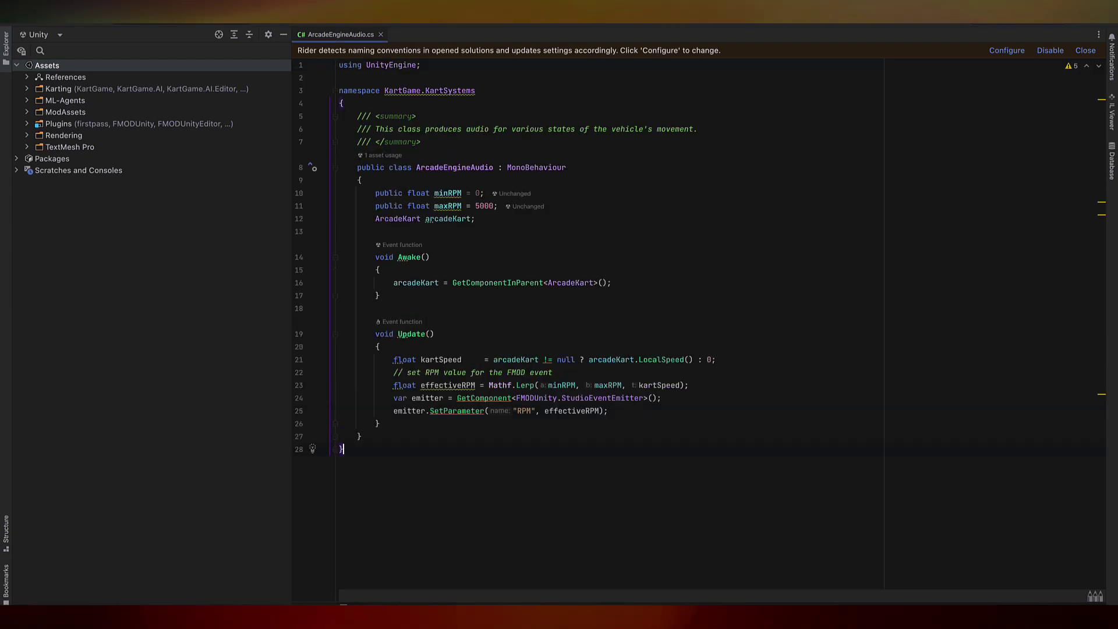
click(756, 306)
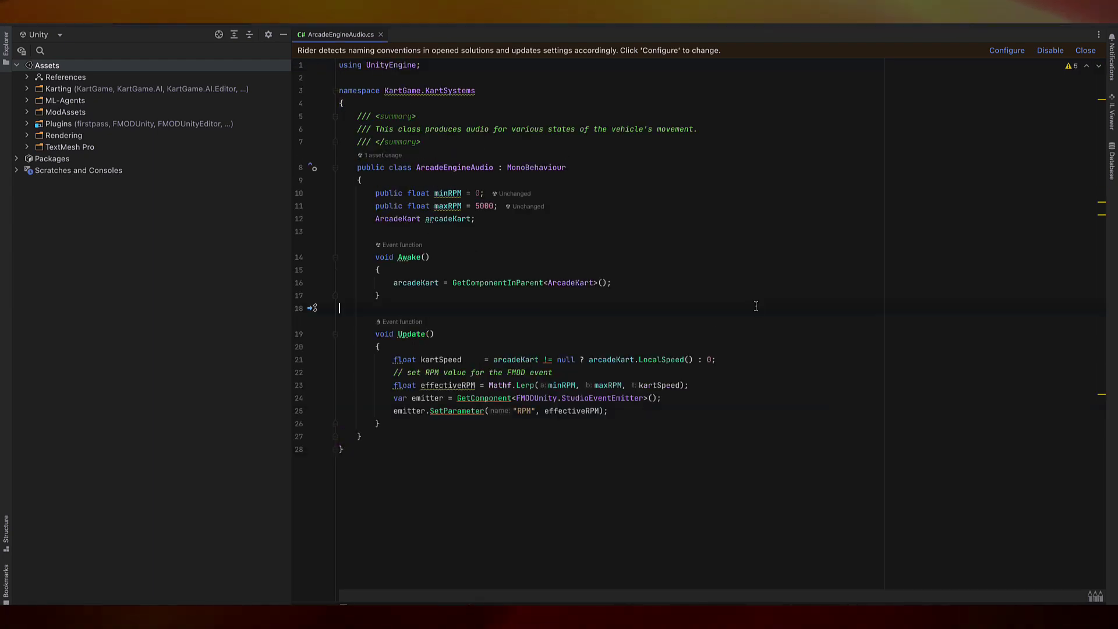
key(ctrl+Left)
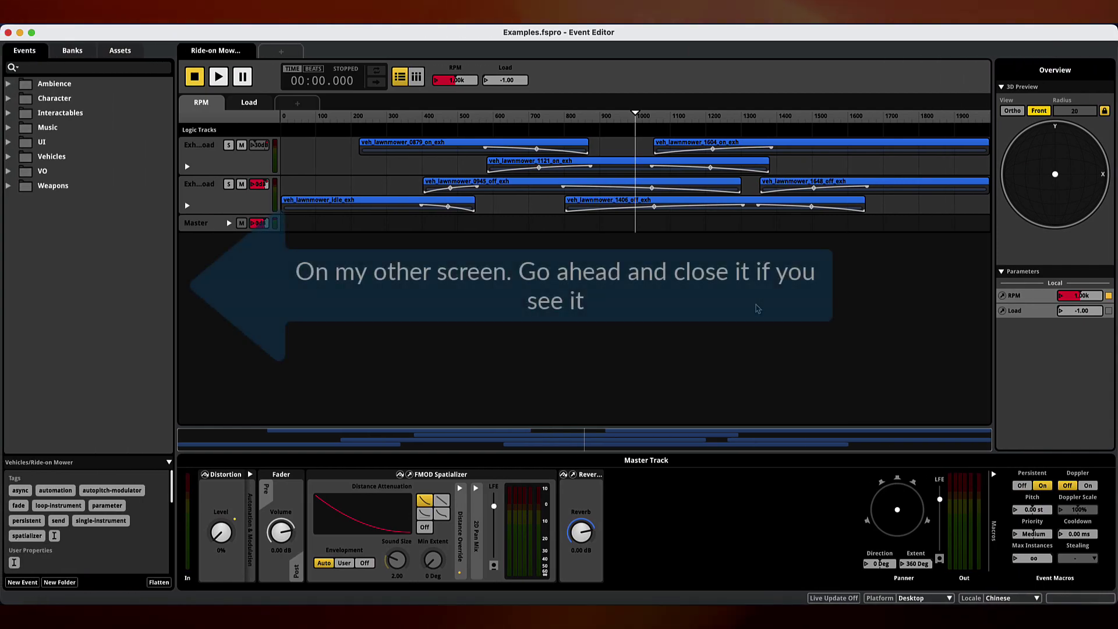
key(ctrl+Right)
key(ctrl+Right)
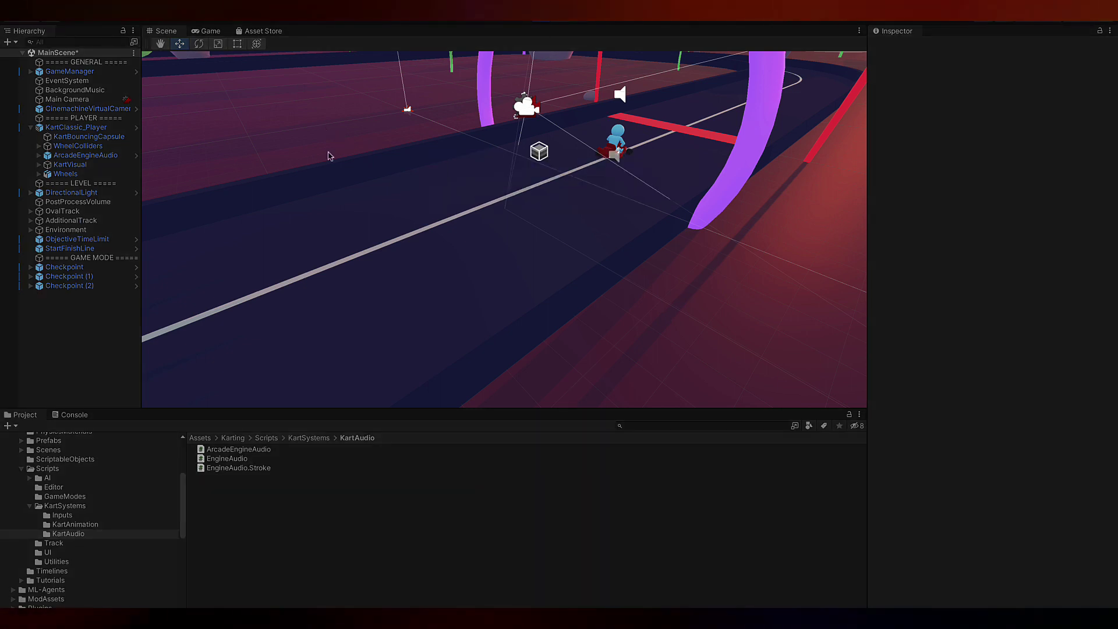
key(ctrl+p)
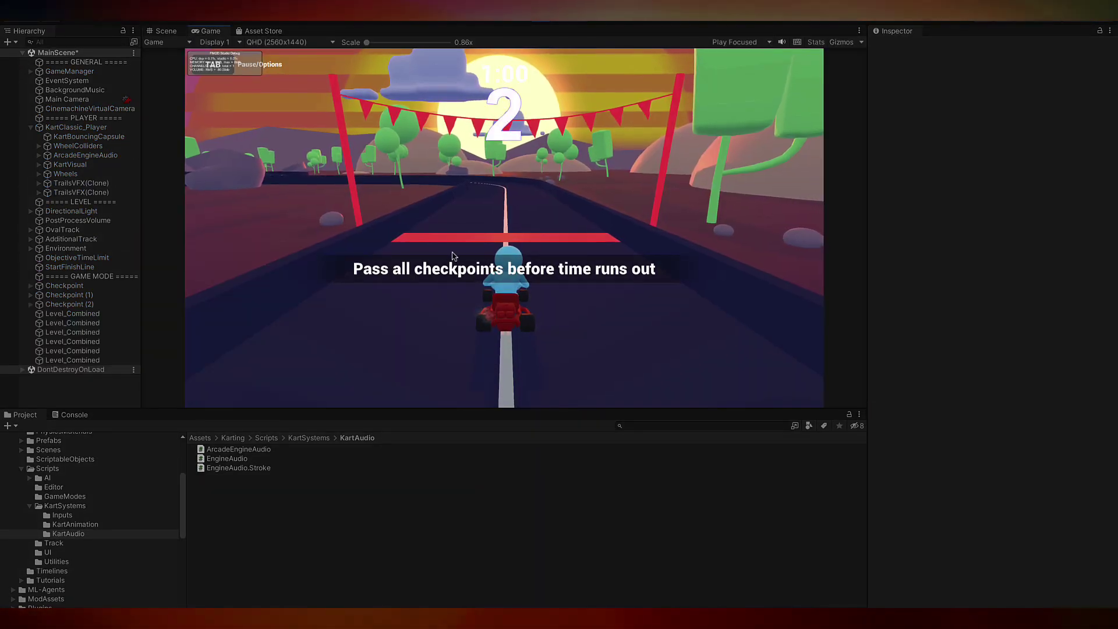
key(w)
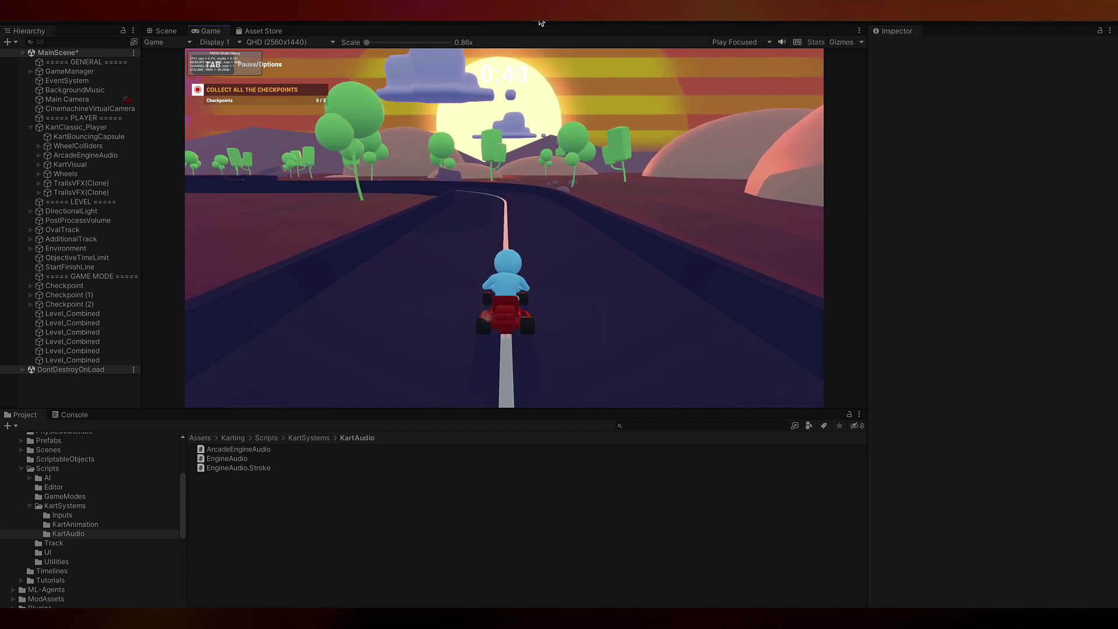
click(541, 21)
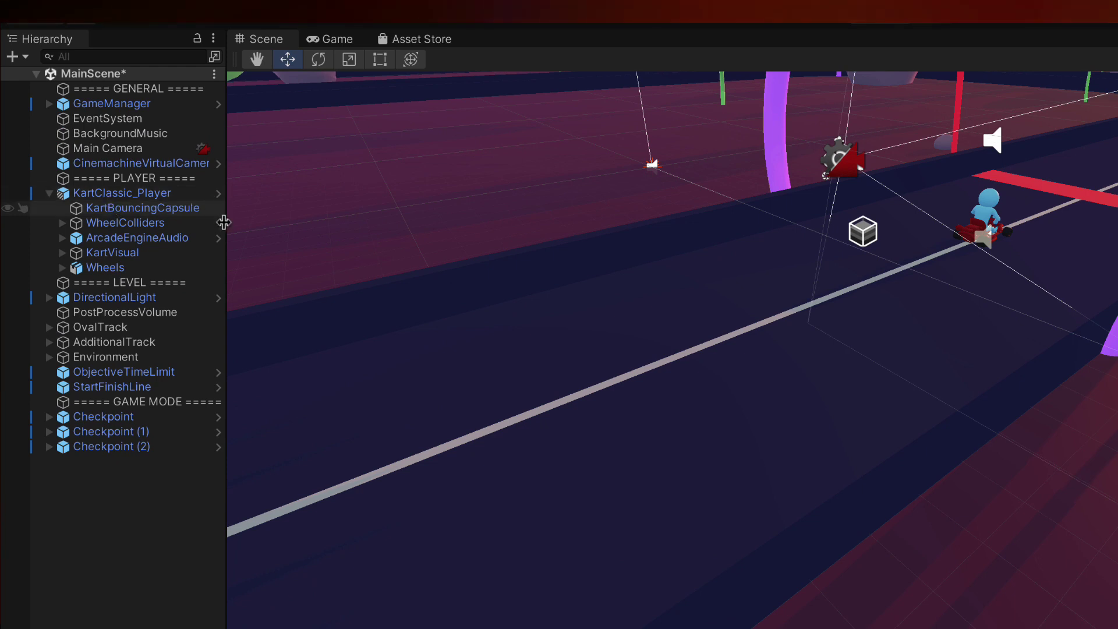
- Set Min RPM to 500 on the ArcadeEngineAudio object's Arcade Engine Audio component
click(130, 240)
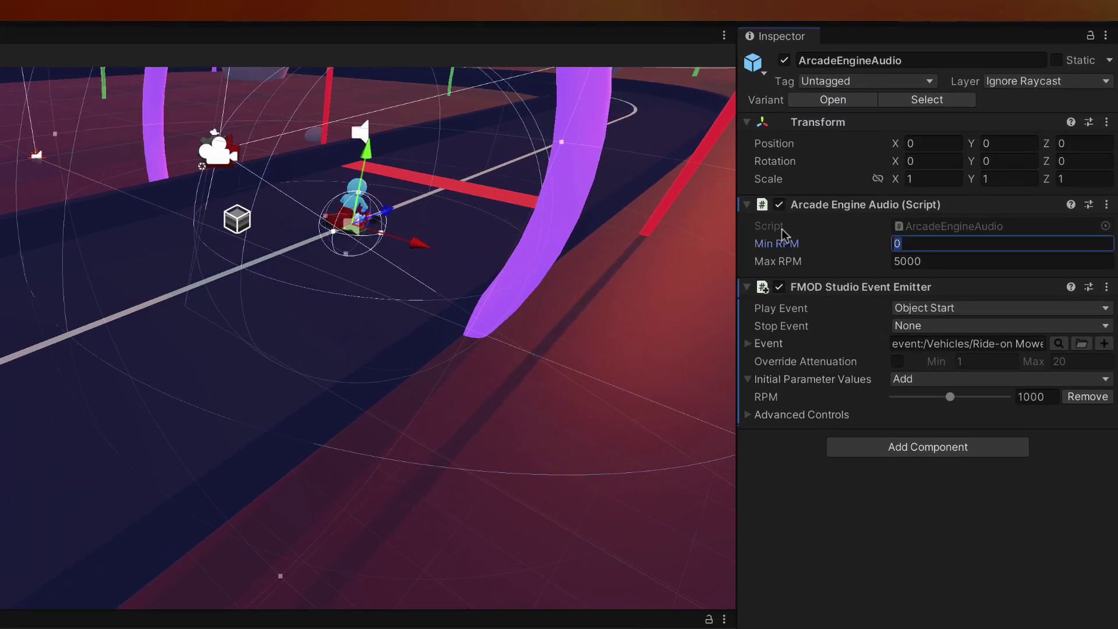
text(500)
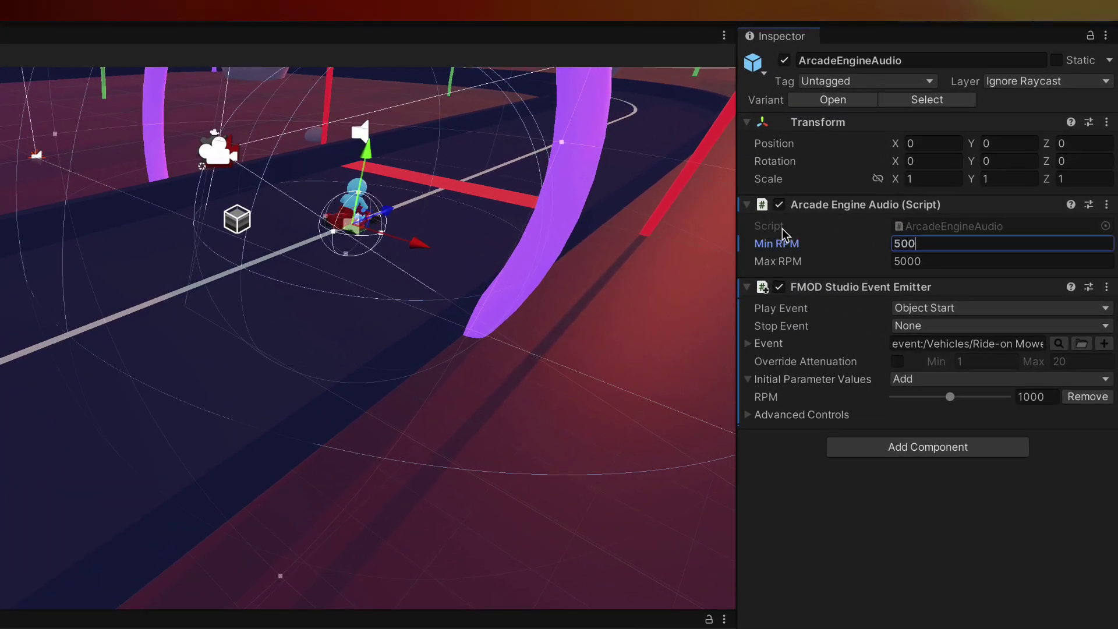
key(Tab)
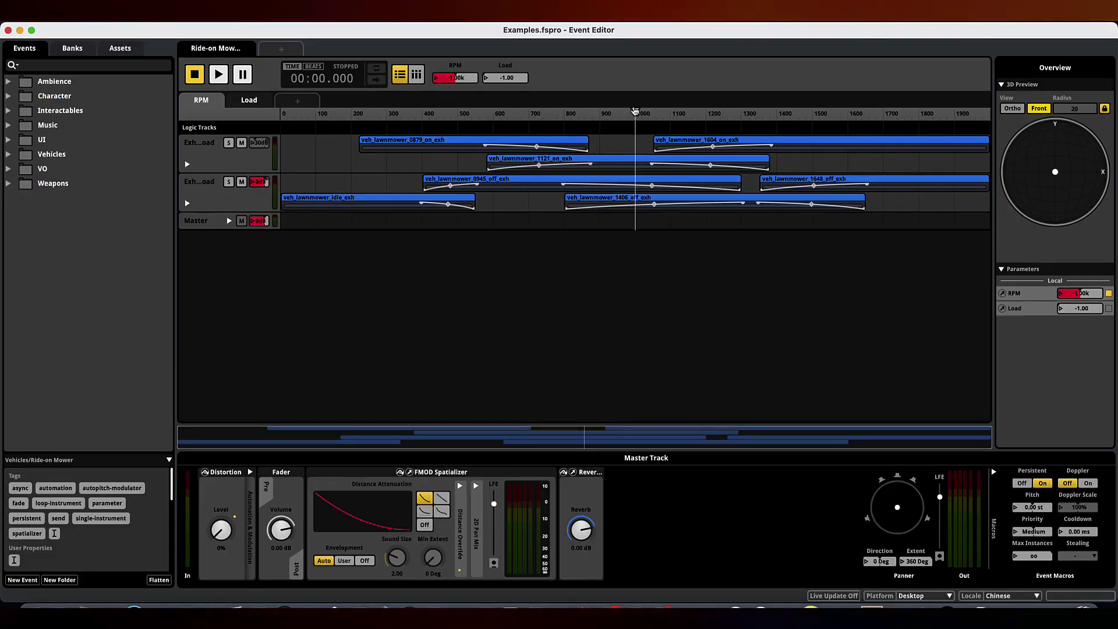
- With veh_lawnmower_0879_on_exh selected, lower RPM to about 502 and play the Ride-on Mower event
click(480, 146)
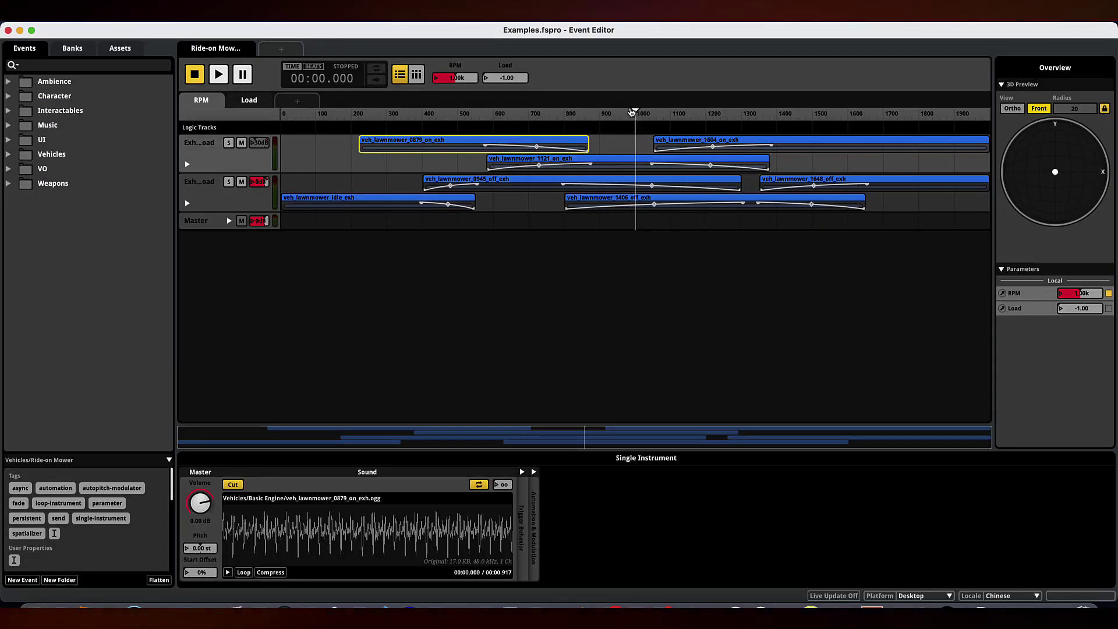
drag(632, 111, 469, 119)
key(space)
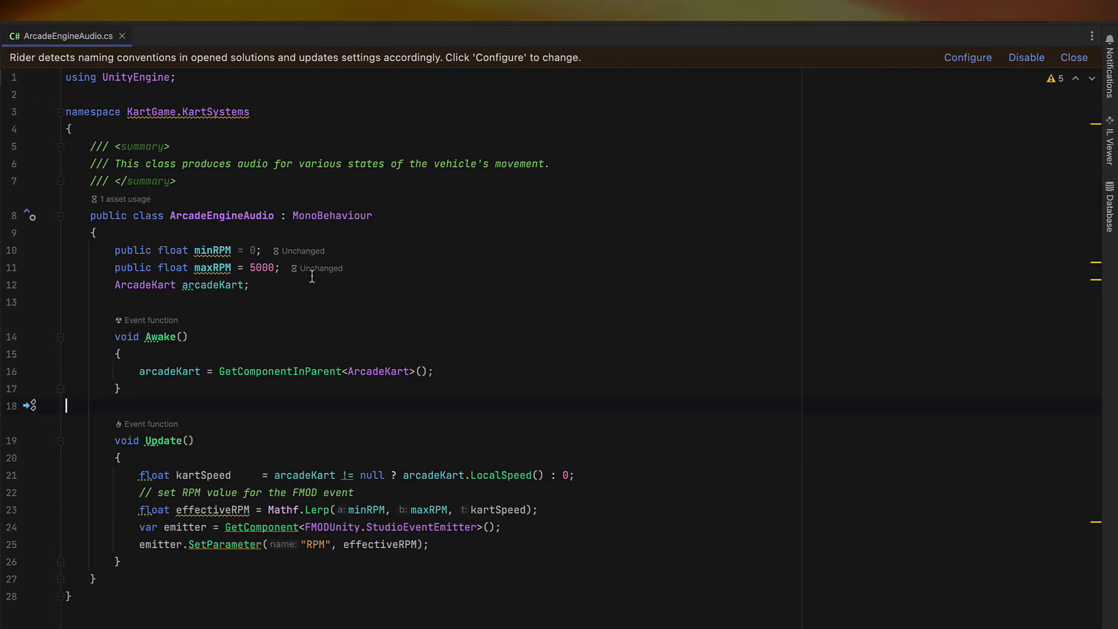
- Check the minRPM = 0 default on line 10 of ArcadeEngineAudio.cs
click(251, 250)
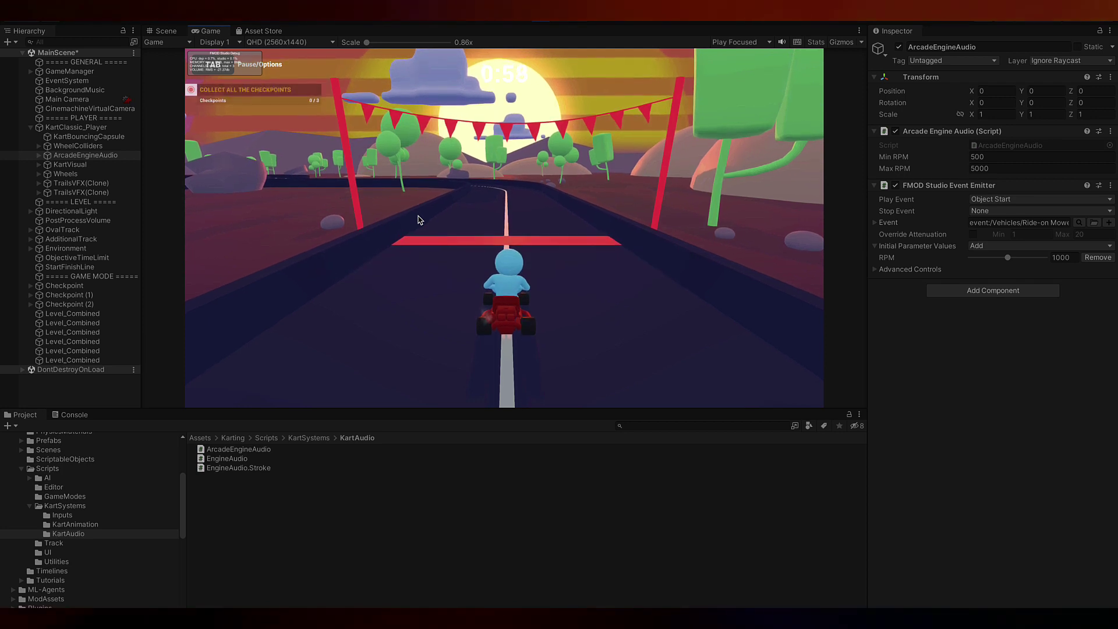
key(w)
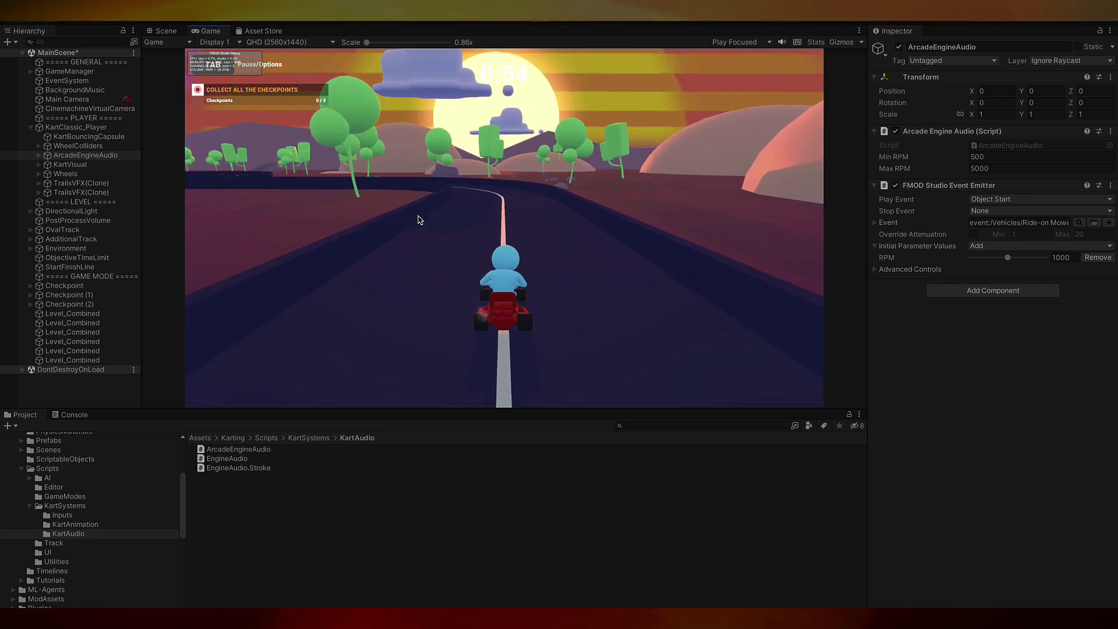
click(536, 22)
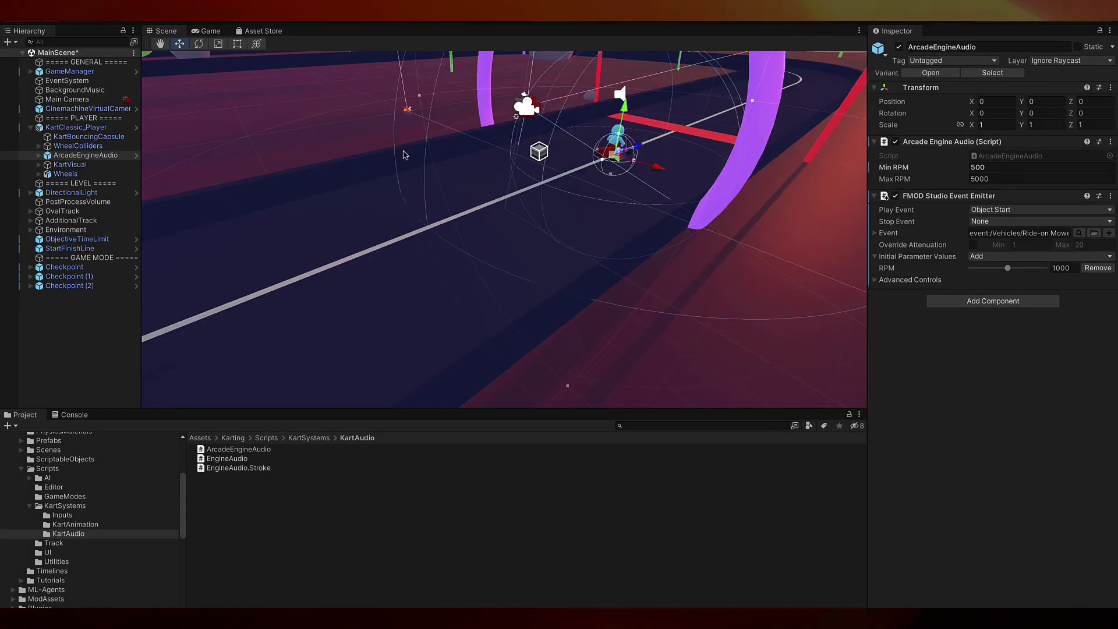